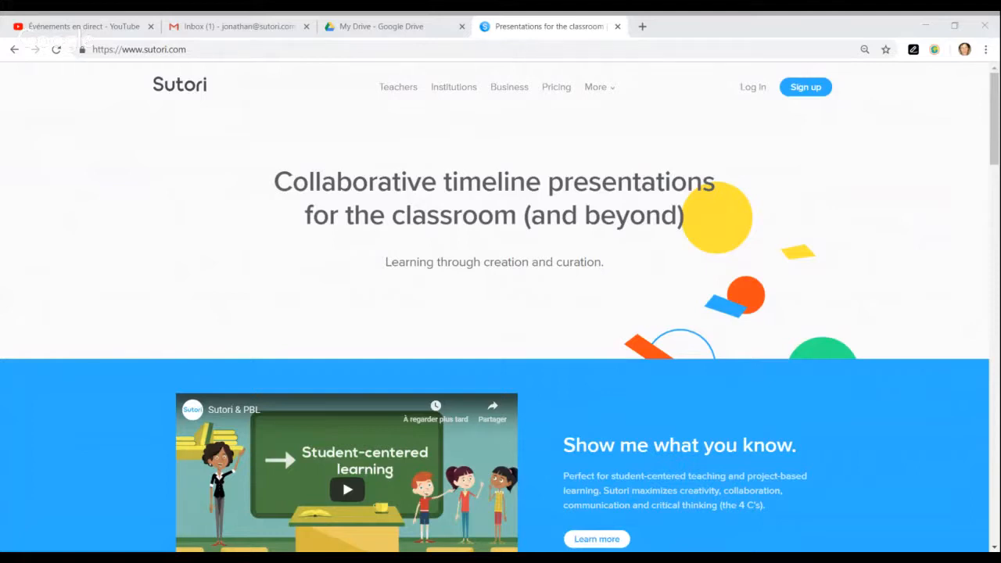
# - Maximize the browser window so the Sutori homepage fills the screen
pyautogui.click(957, 27)
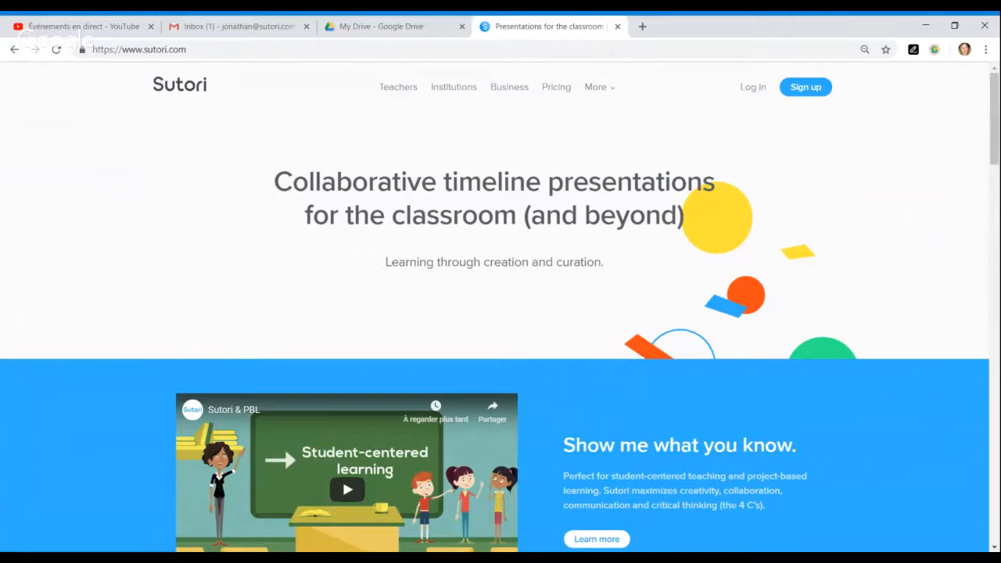
# - Log in to the Sutori teacher account with the autofilled e-mail and the account password
pyautogui.click(747, 90)
pyautogui.click(454, 380)
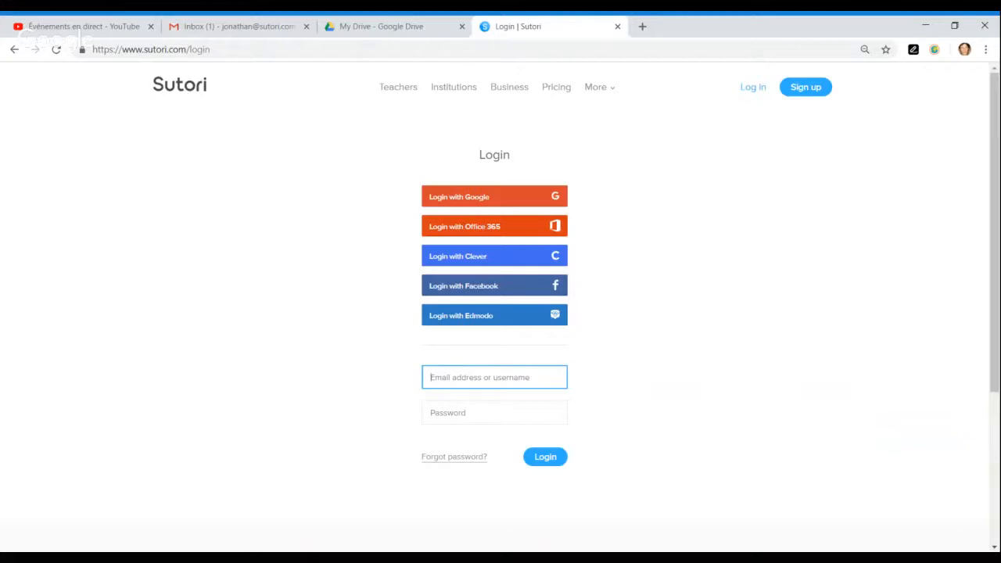
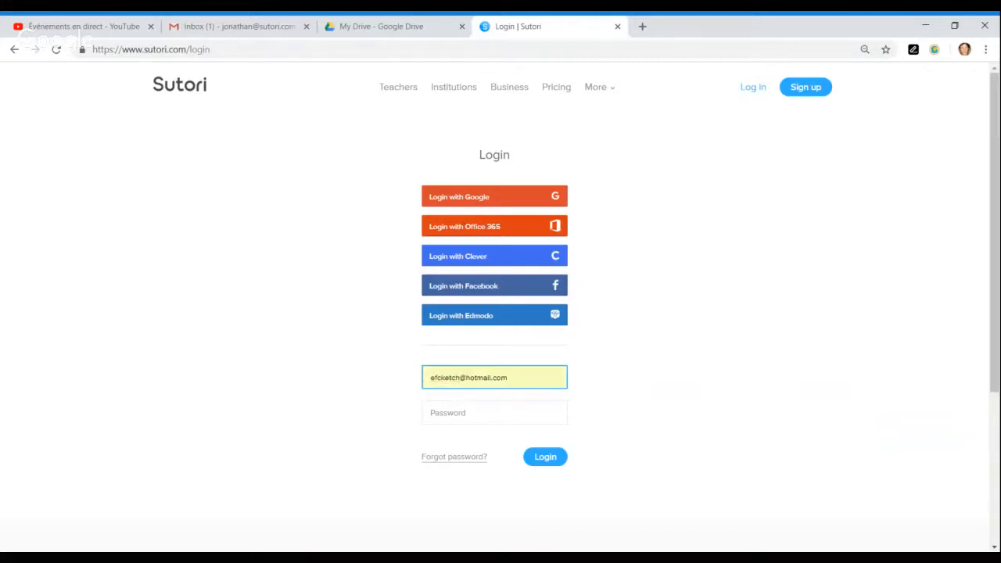
pyautogui.click(455, 430)
pyautogui.click(455, 415)
pyautogui.write('••••••••••')
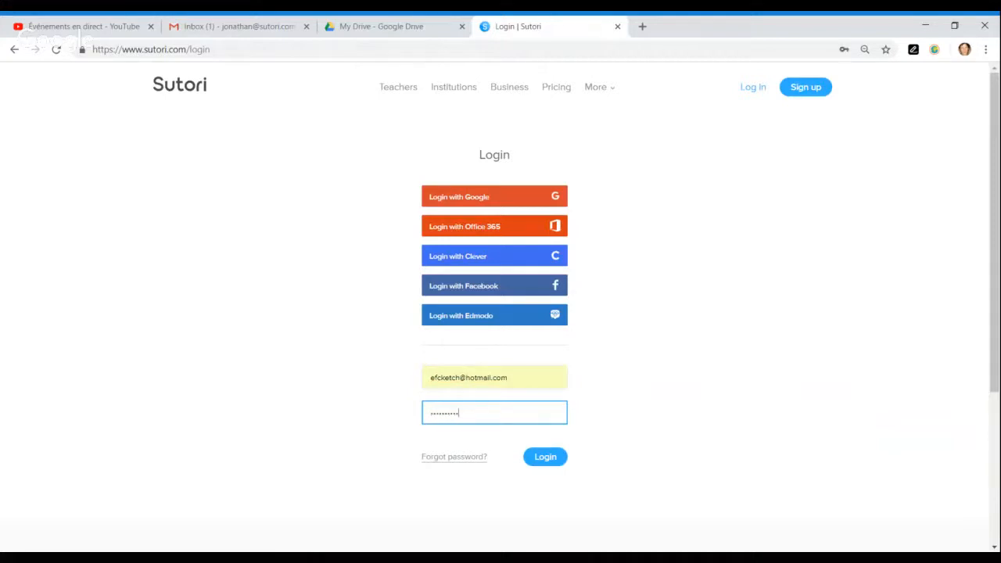
pyautogui.click(545, 457)
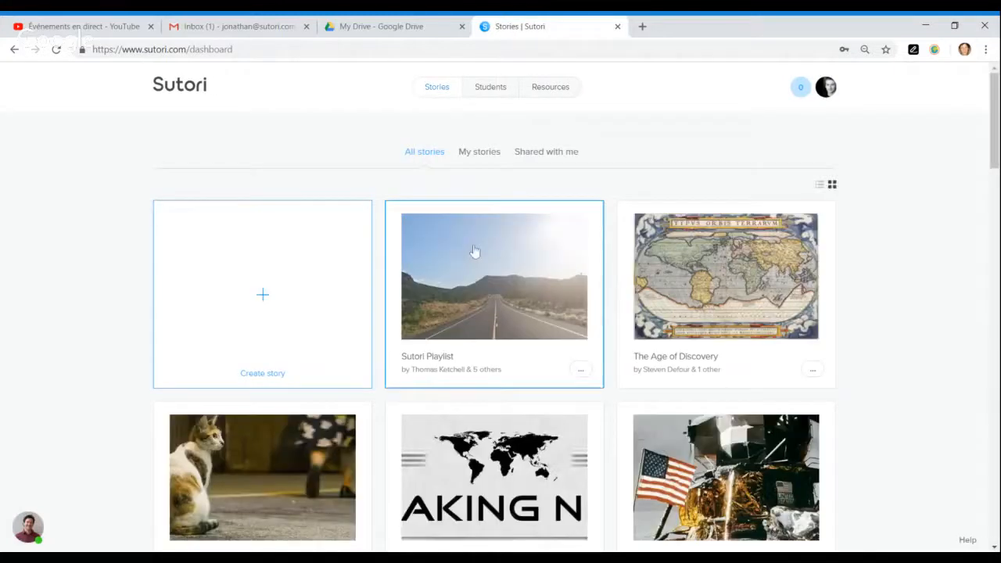
# - Open the Students list and bring up the Invite students dialog
pyautogui.click(492, 92)
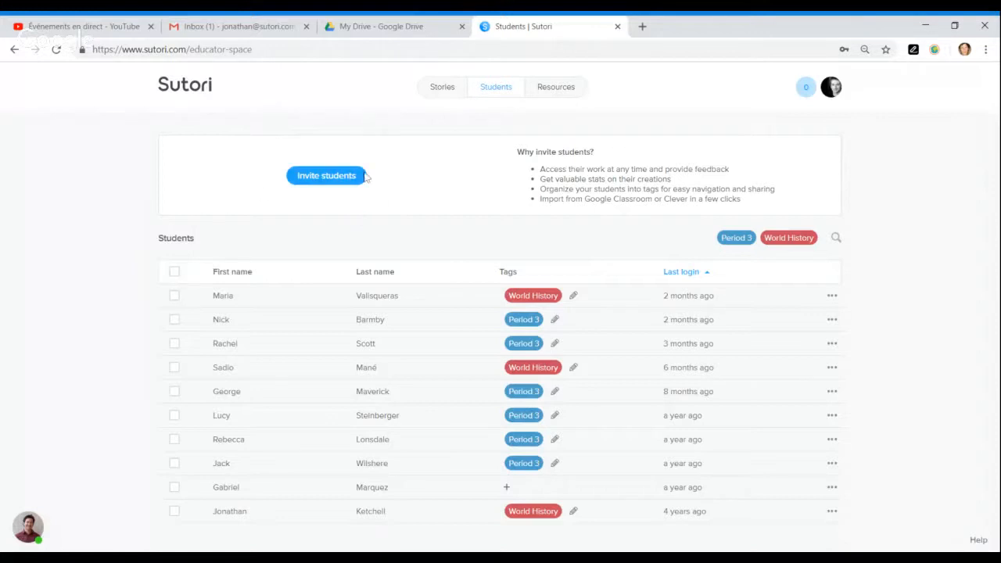
pyautogui.click(317, 178)
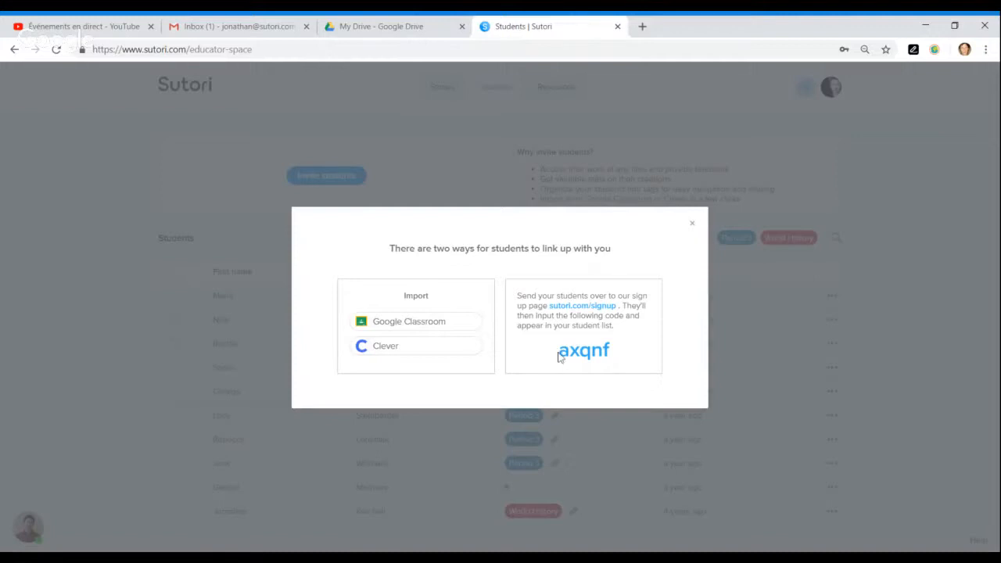
# - Import the Social Studies (Grade 10) course from Google Classroom and dismiss the import-complete message
pyautogui.moveTo(560, 357); pyautogui.dragTo(624, 350)
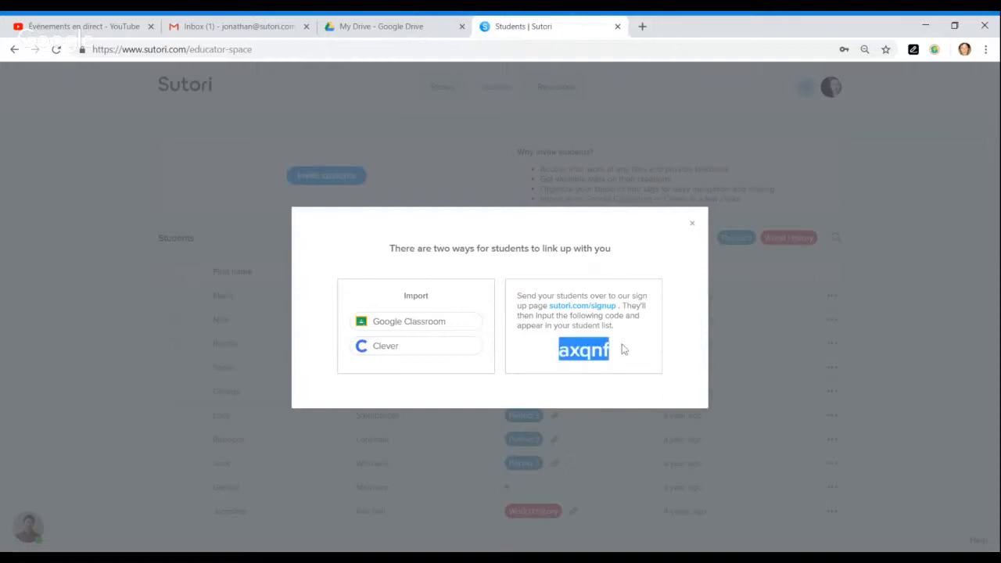
pyautogui.click(632, 362)
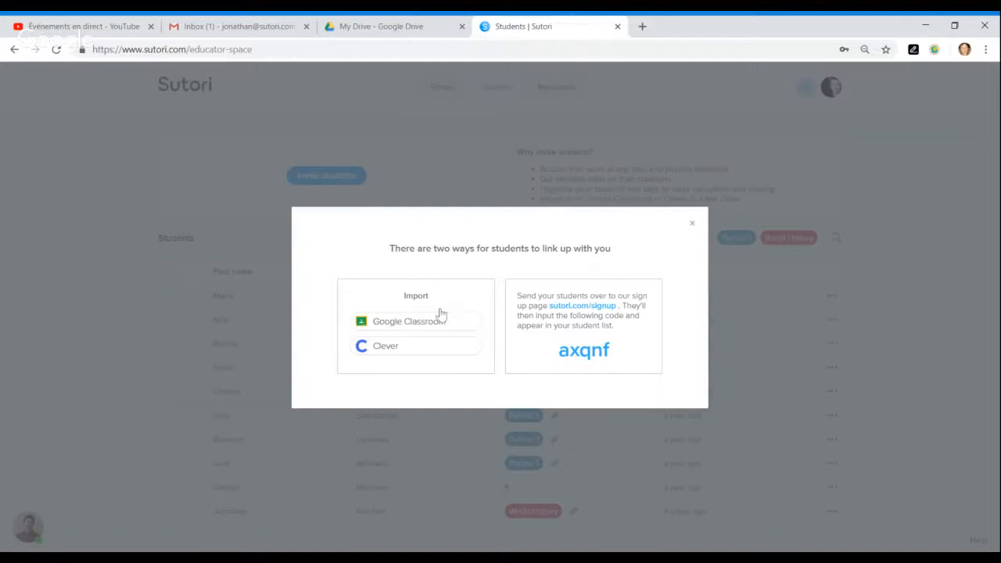
pyautogui.click(404, 324)
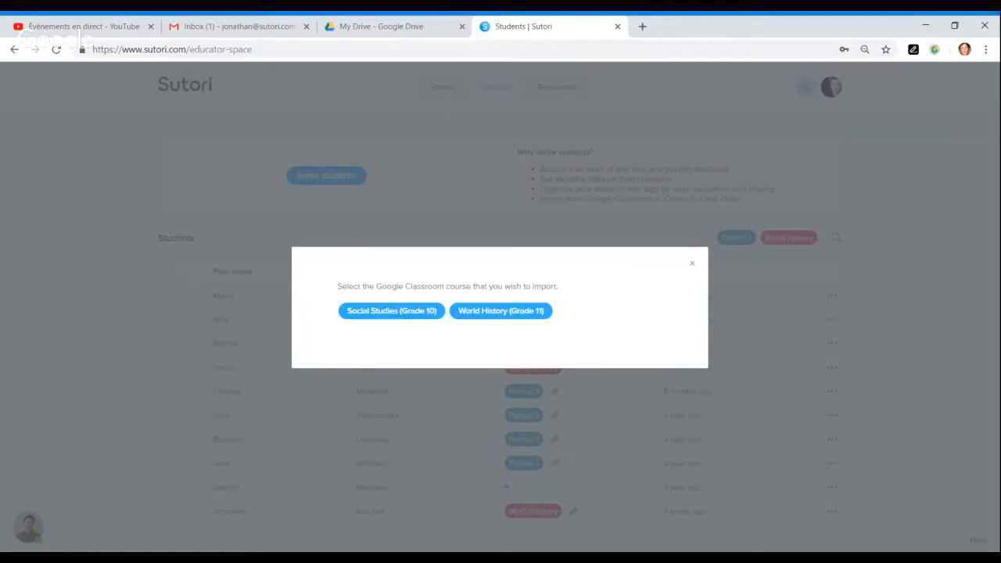
pyautogui.click(401, 313)
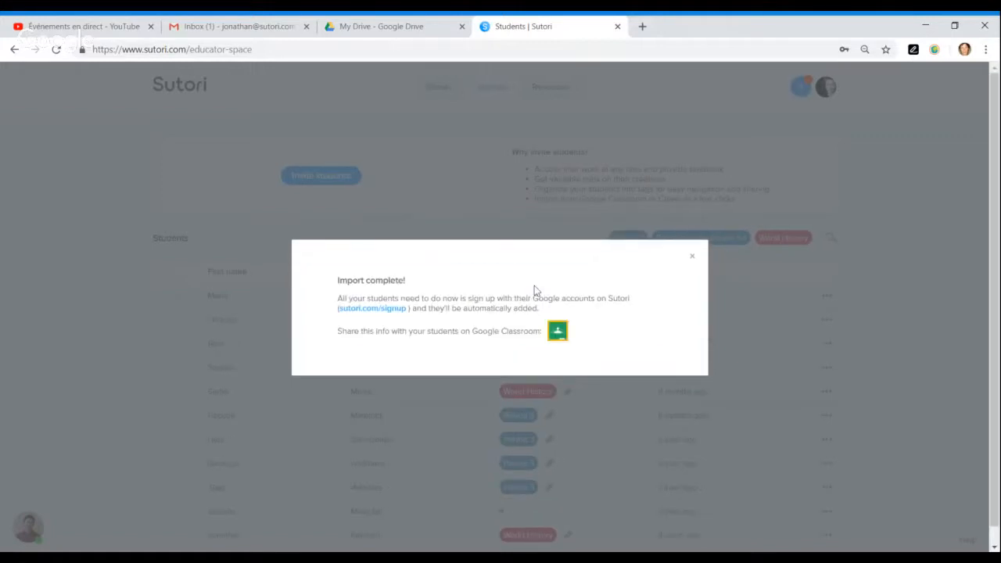
pyautogui.click(557, 335)
pyautogui.click(692, 259)
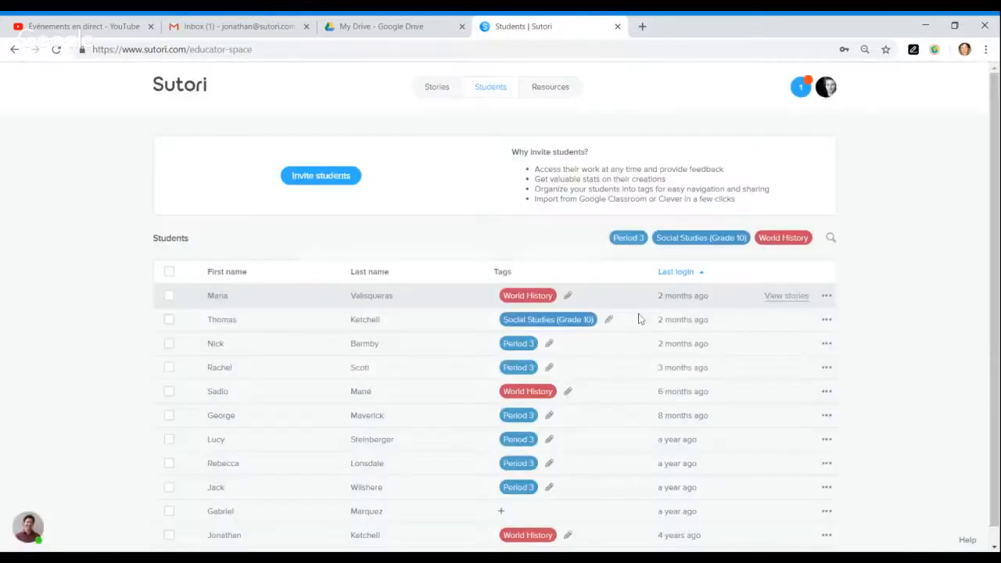
pyautogui.scroll(-1, 597, 378)
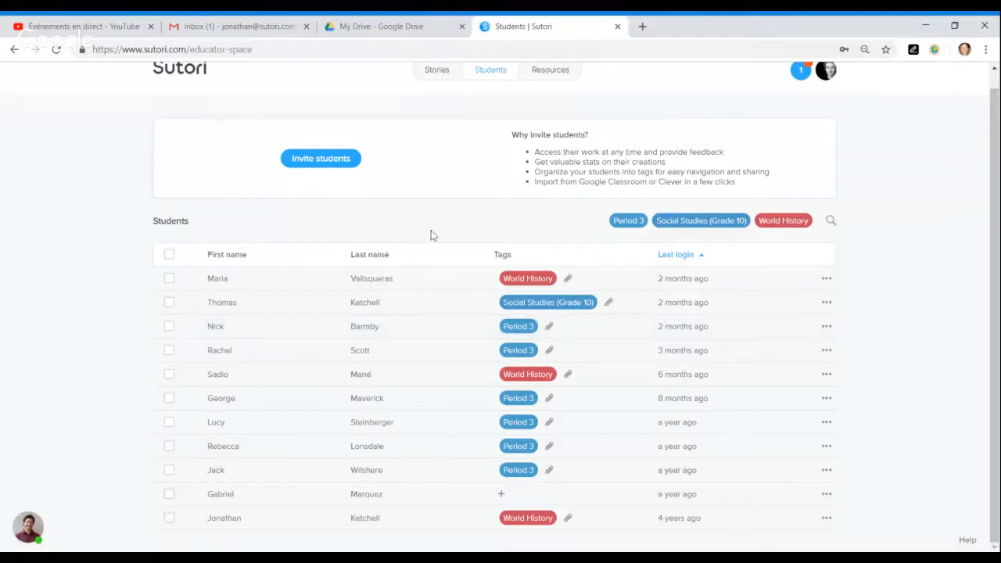
pyautogui.click(499, 252)
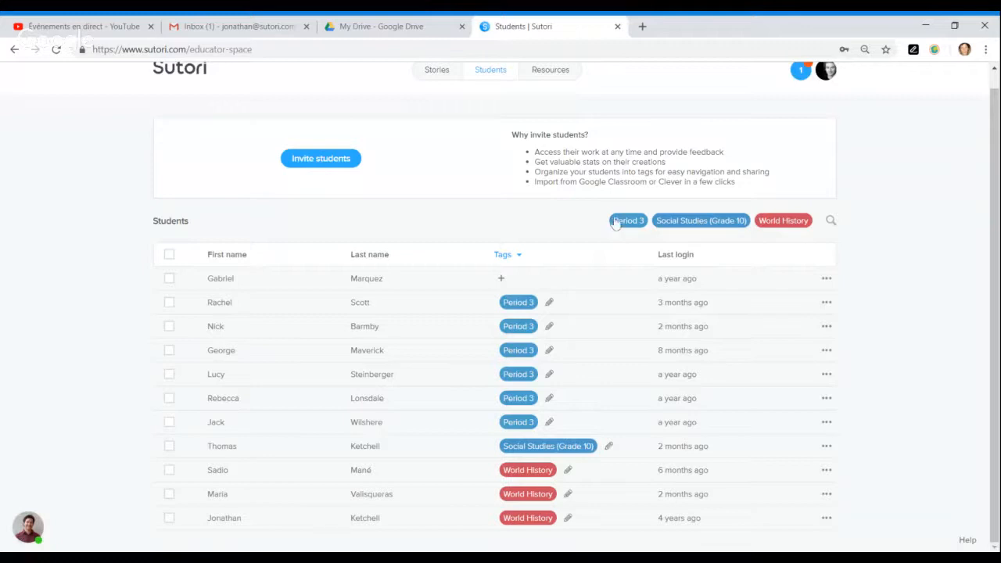
pyautogui.click(773, 226)
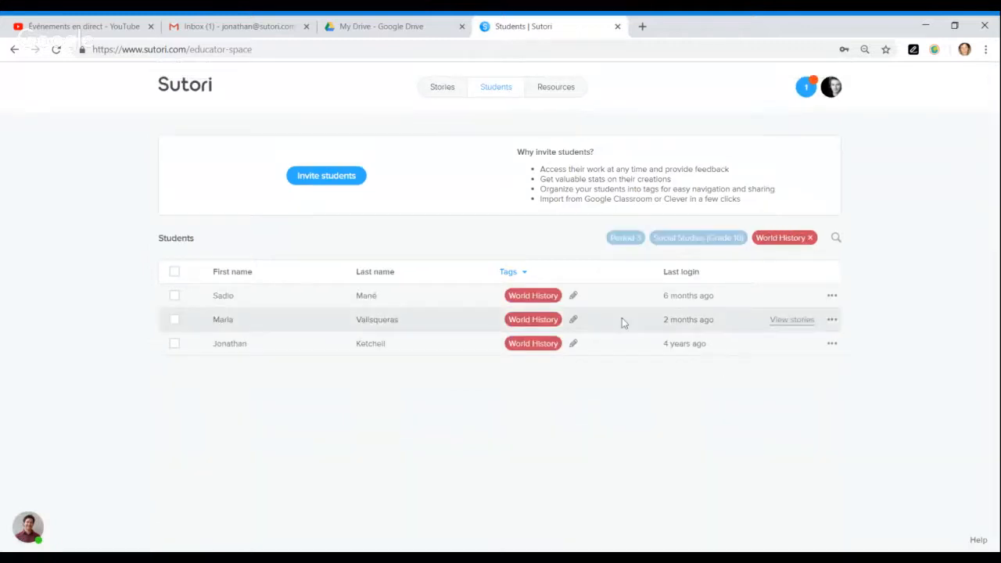
pyautogui.click(811, 238)
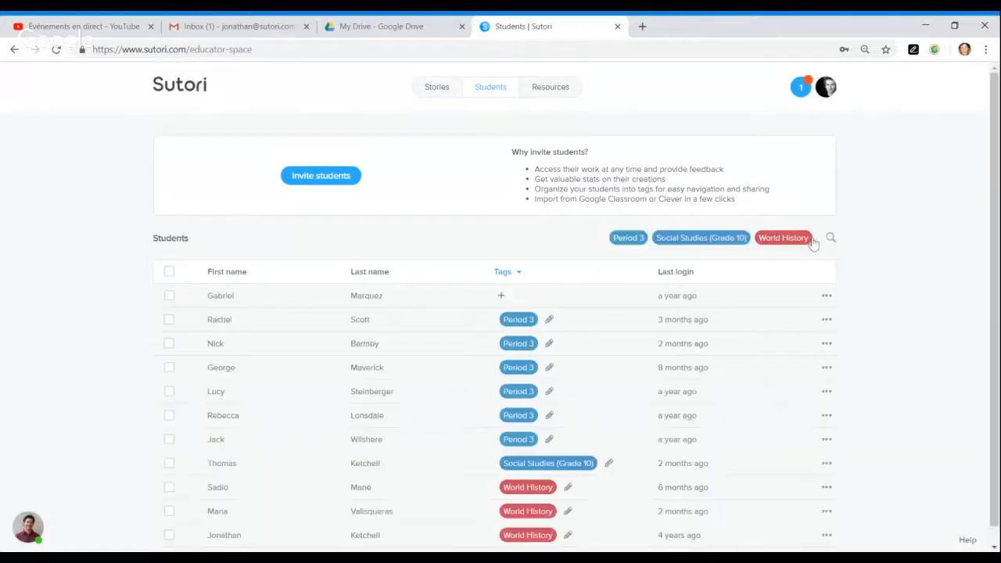
pyautogui.scroll(-1, 548, 298)
pyautogui.click(227, 259)
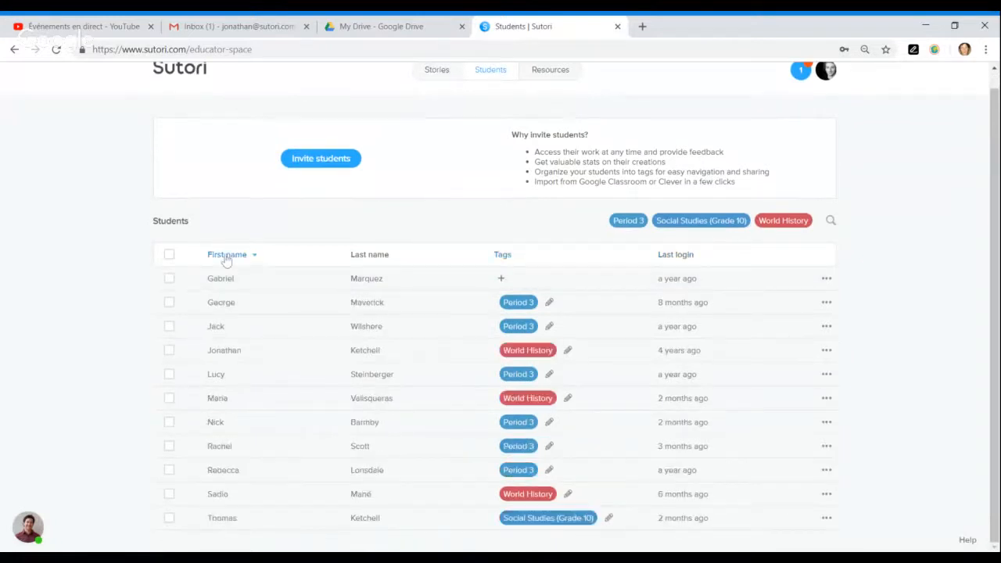
pyautogui.click(377, 259)
pyautogui.click(674, 258)
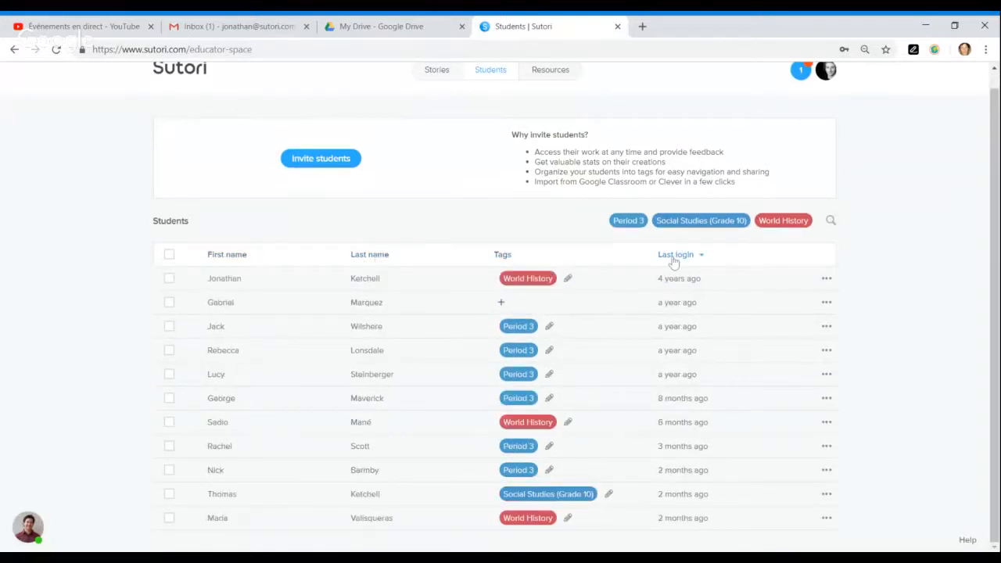
pyautogui.click(675, 258)
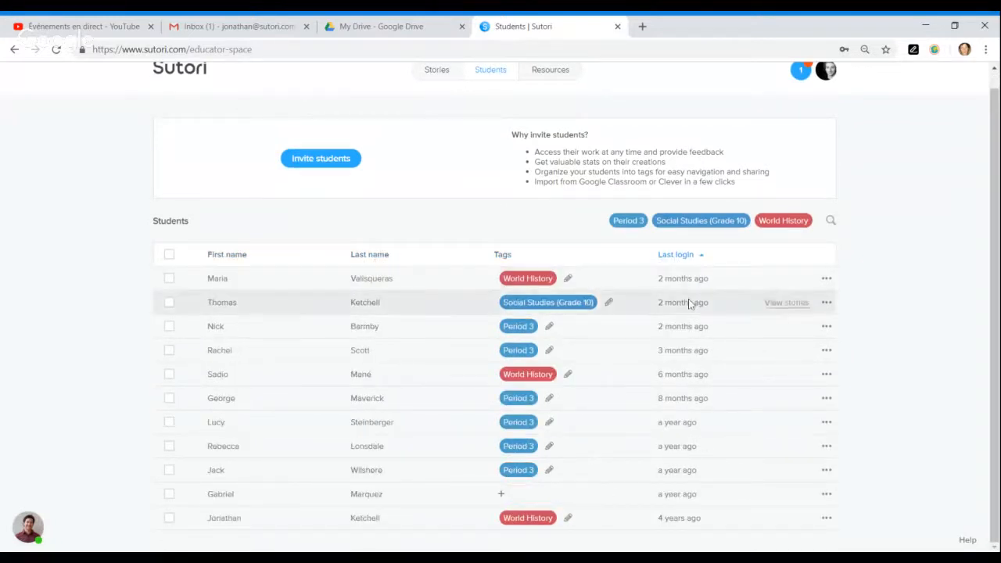
# - Add the Group A tag to the Tags cells of the top three students
pyautogui.click(569, 280)
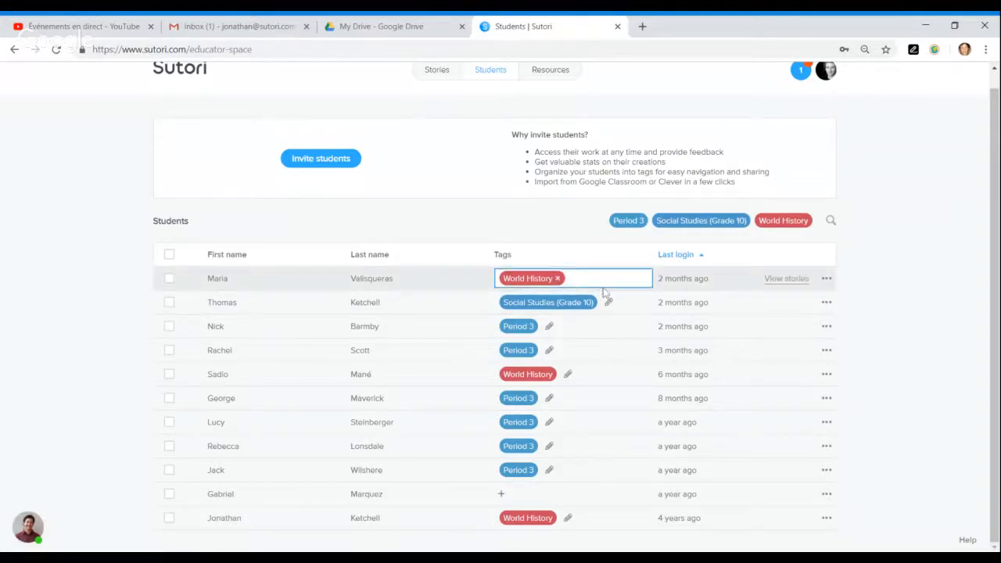
pyautogui.write('Group')
pyautogui.press('Return')
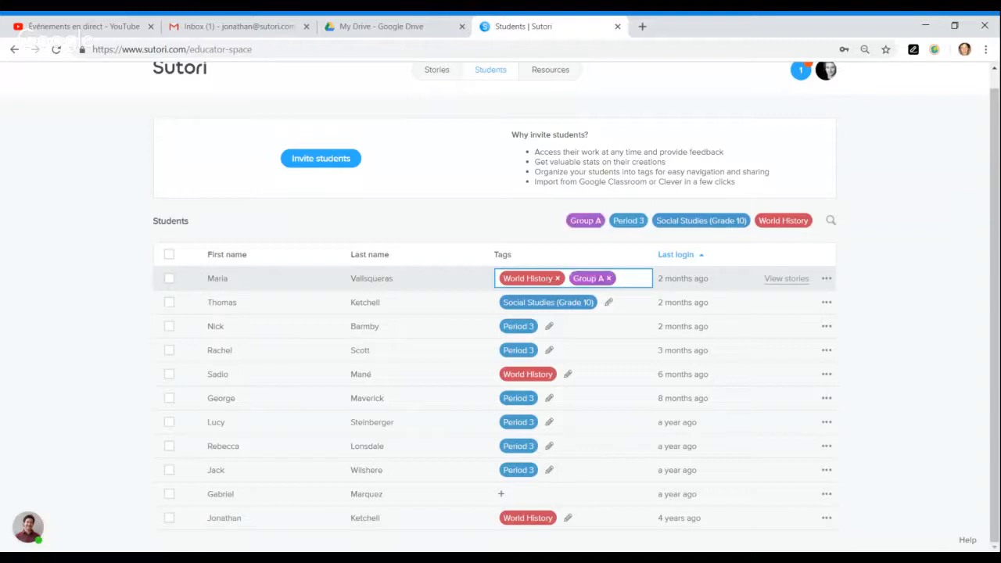
pyautogui.click(608, 302)
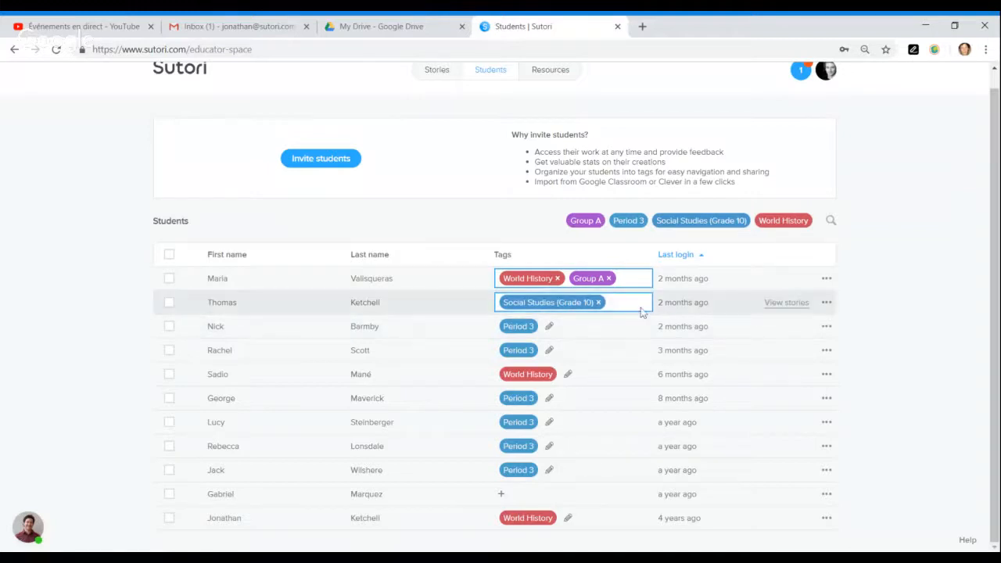
pyautogui.write('Group')
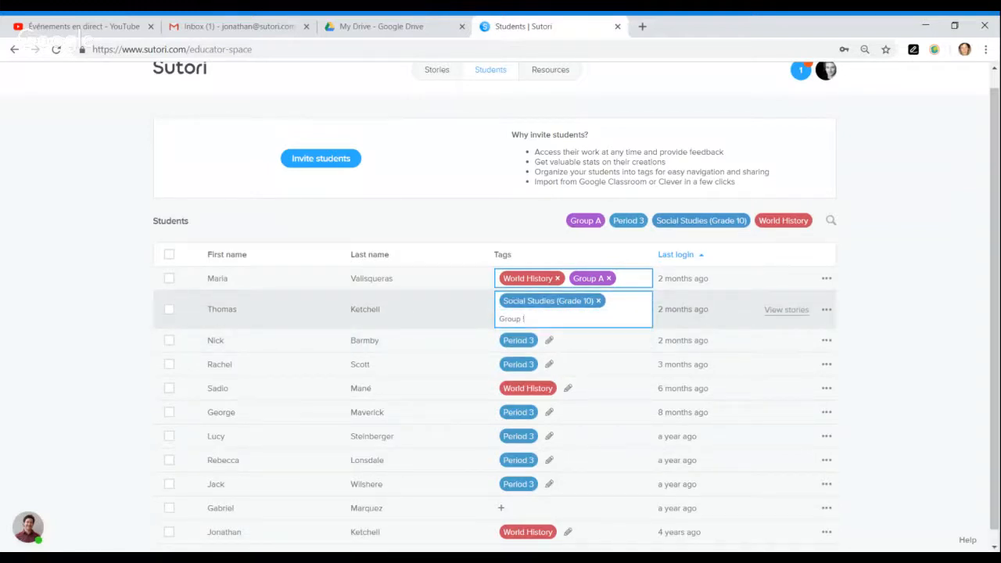
pyautogui.write(' A')
pyautogui.press('Return')
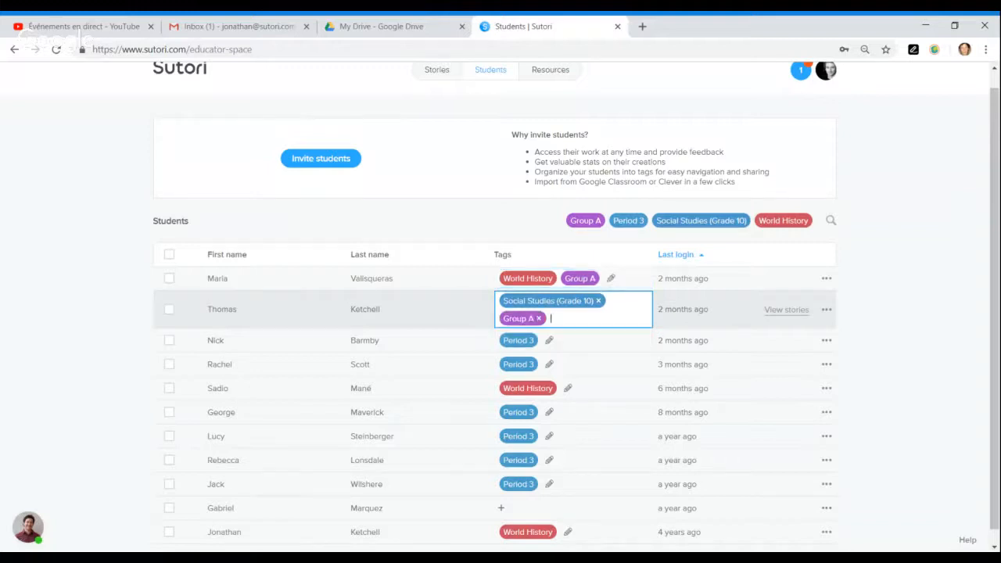
pyautogui.click(554, 344)
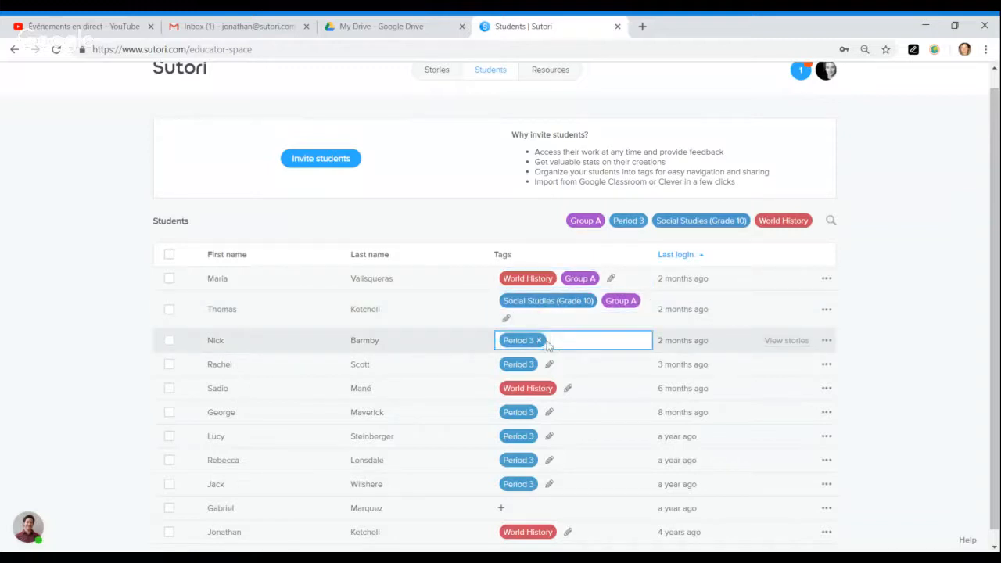
pyautogui.write('Group')
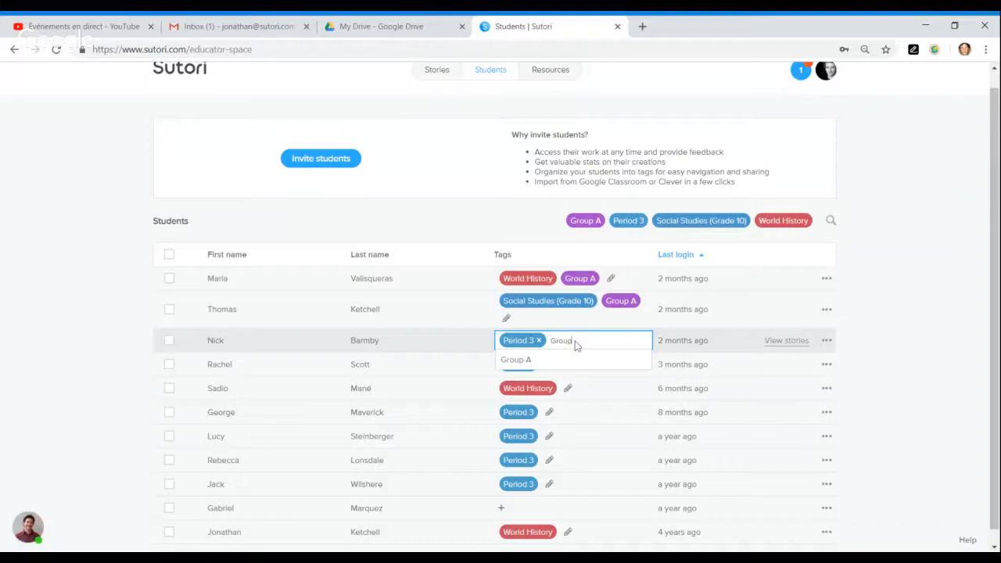
pyautogui.click(576, 360)
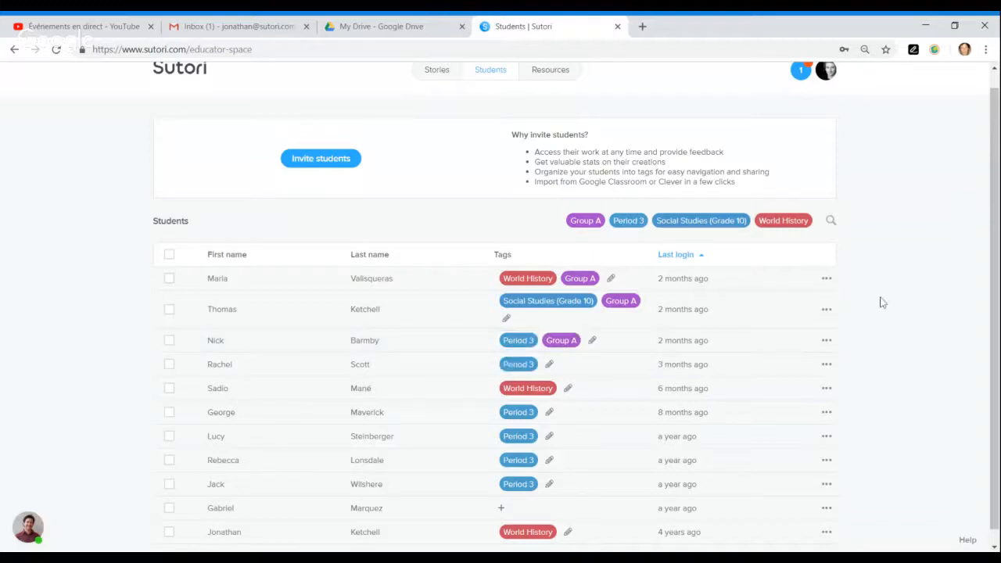
pyautogui.scroll(-1, 595, 332)
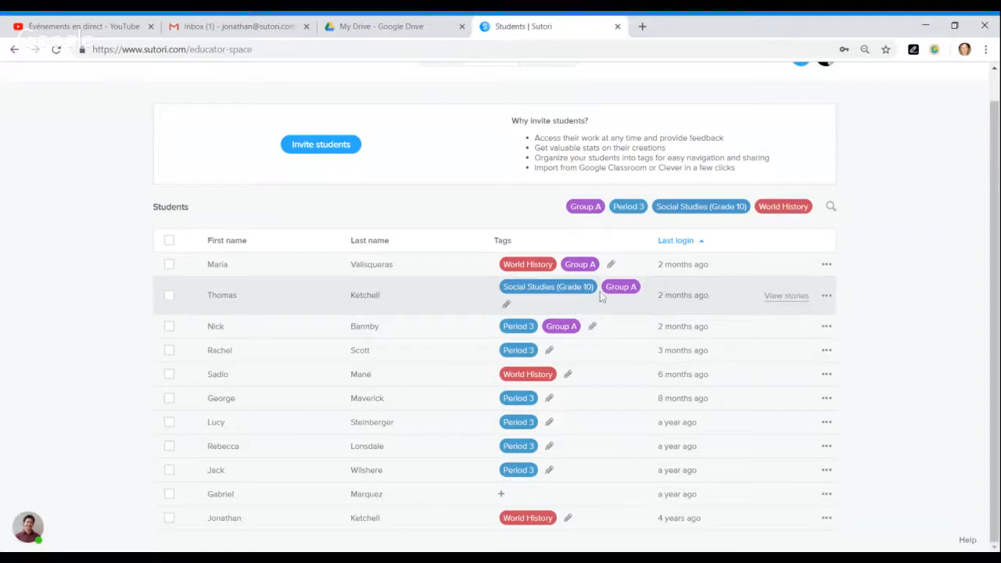
# - Open the top student's profile to see their stories, including Activity: Hieroglyphs and The Age of Exploration
pyautogui.click(787, 267)
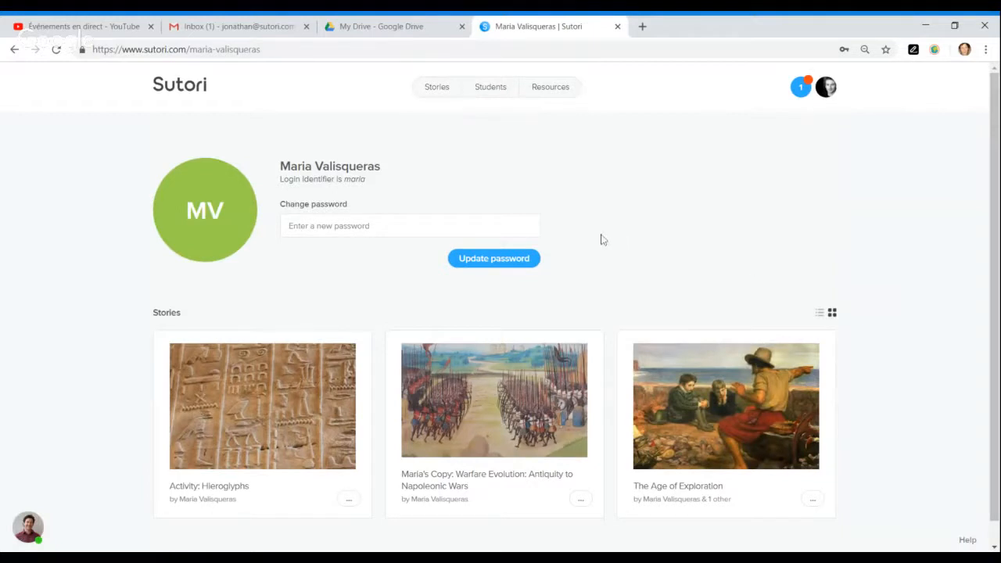
pyautogui.scroll(-1, 397, 264)
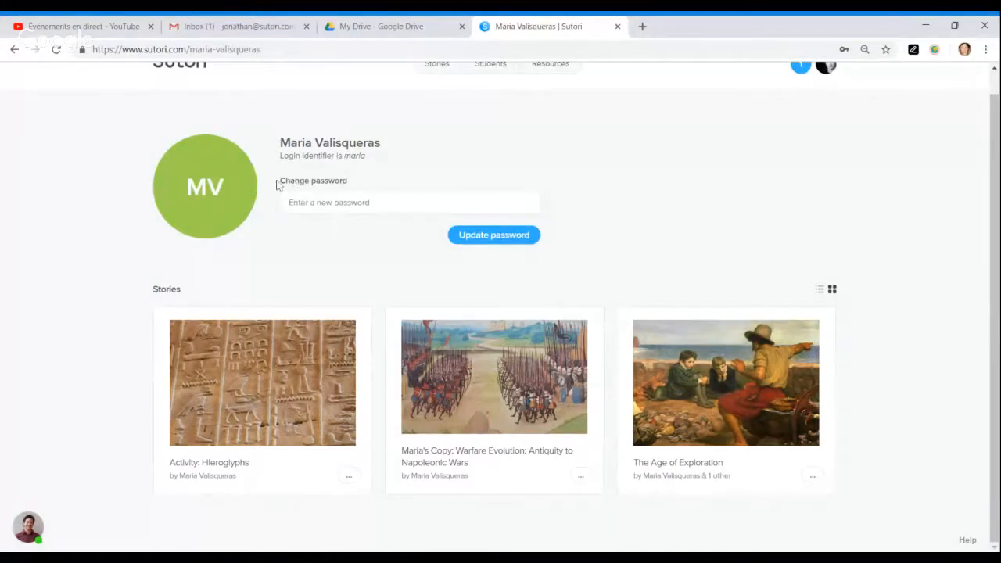
pyautogui.moveTo(281, 183); pyautogui.dragTo(356, 186)
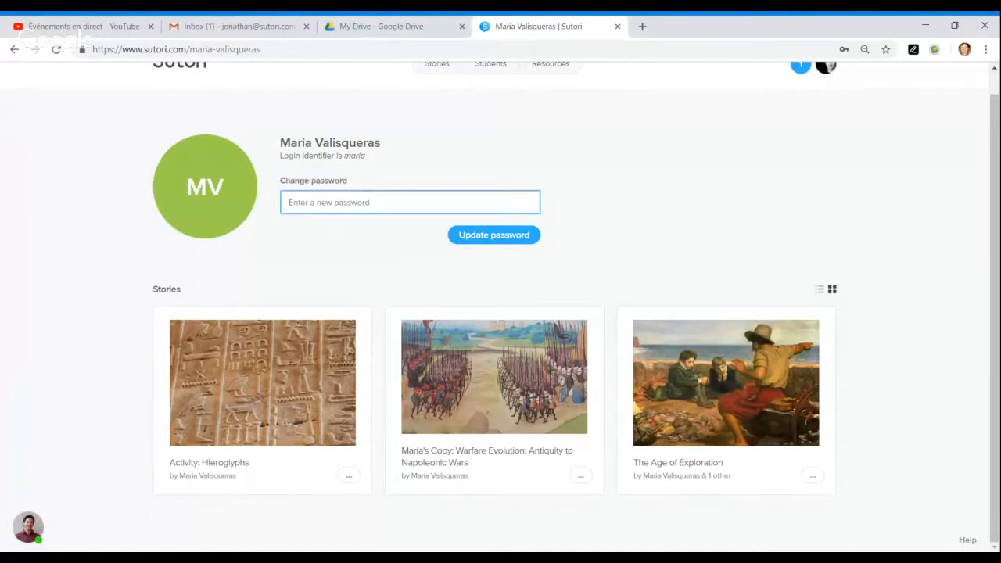
pyautogui.moveTo(284, 184); pyautogui.dragTo(358, 259)
pyautogui.click(365, 262)
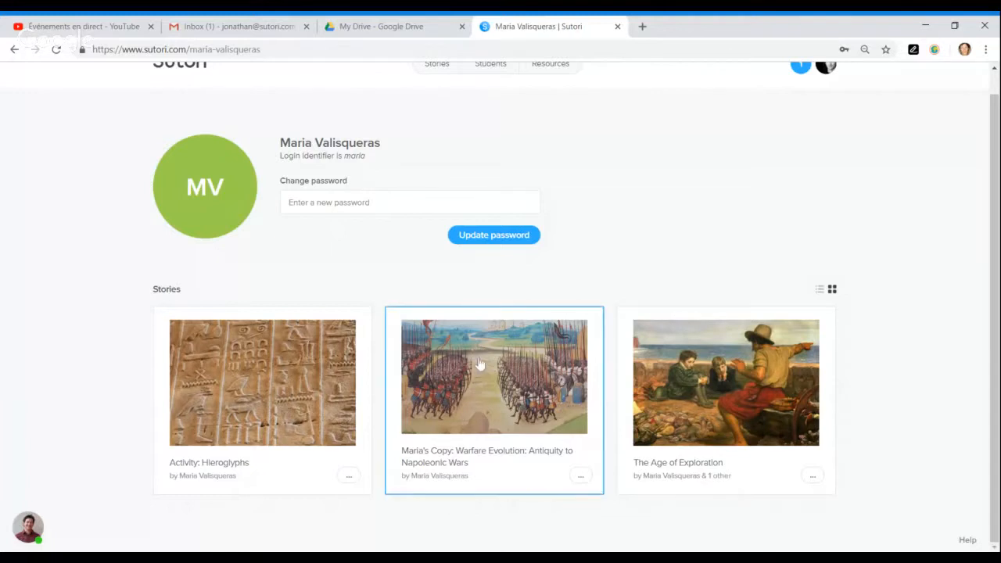
# - Open the student's Warfare Evolution story copy and scroll to the Ancient Roman Warfare card
pyautogui.click(517, 390)
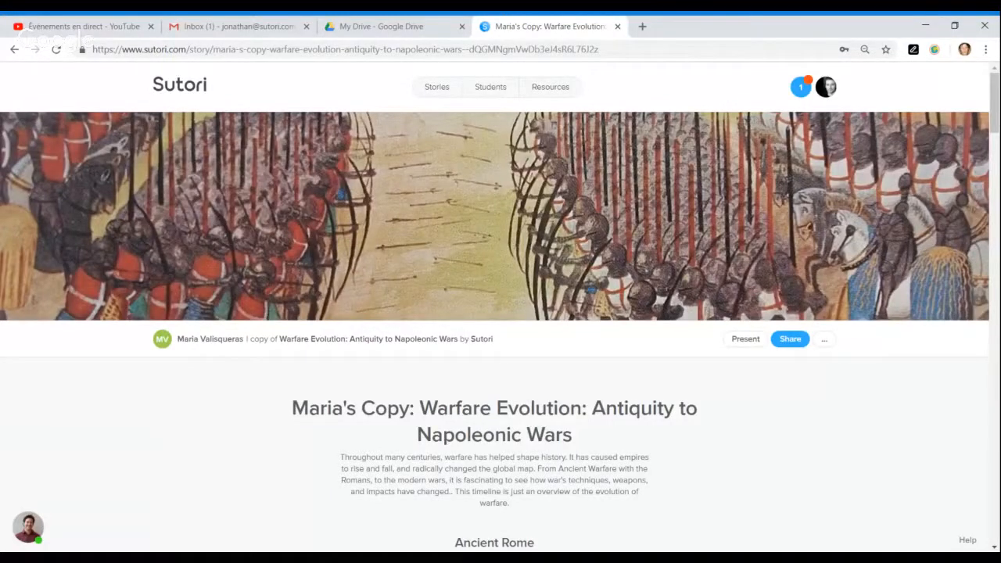
pyautogui.scroll(-1, 280, 408)
pyautogui.scroll(-5, 280, 408)
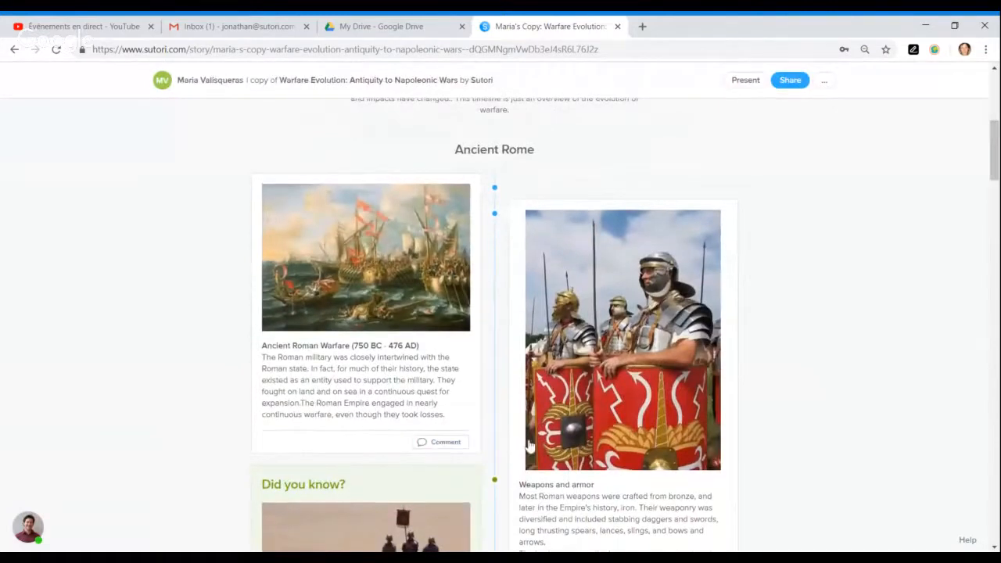
pyautogui.scroll(-2, 444, 452)
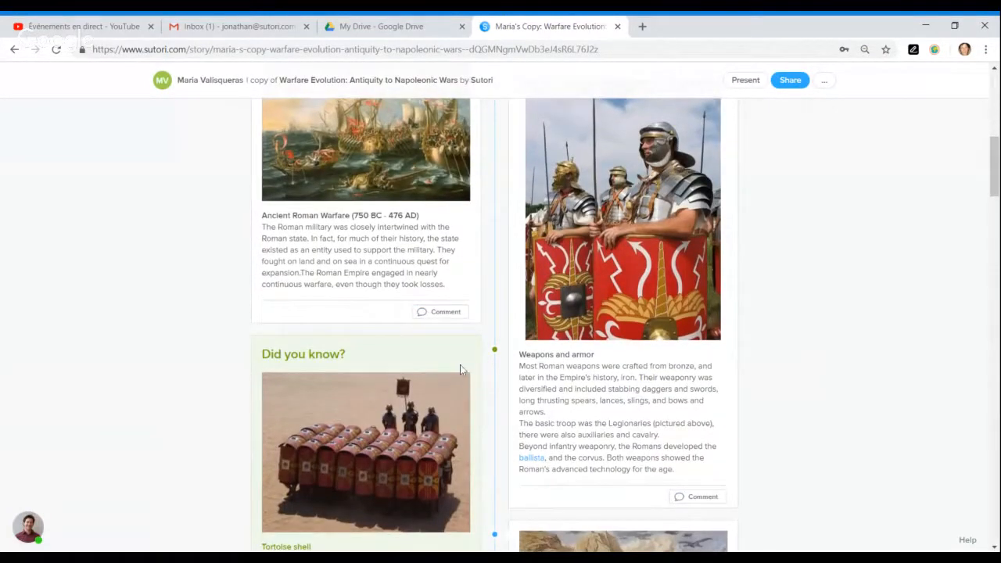
pyautogui.scroll(-3, 460, 369)
pyautogui.scroll(4, 469, 391)
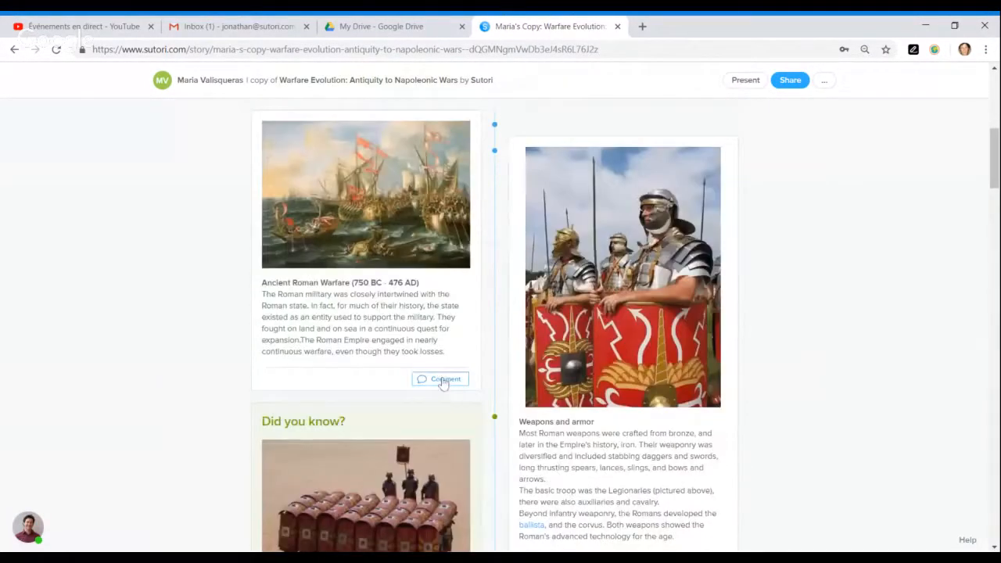
# - Post the comment 'This is great!' on the Ancient Roman Warfare card
pyautogui.click(443, 381)
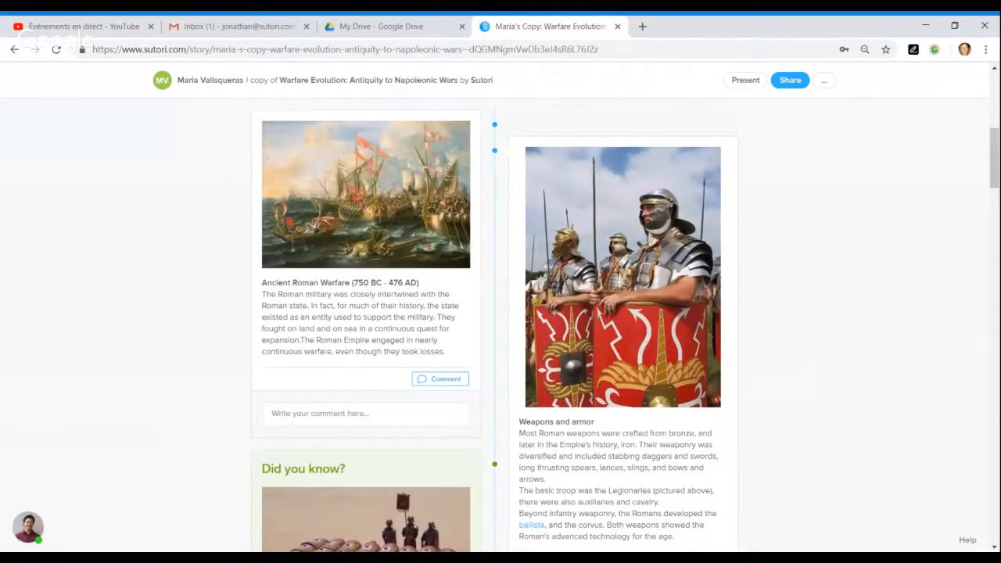
pyautogui.write('This')
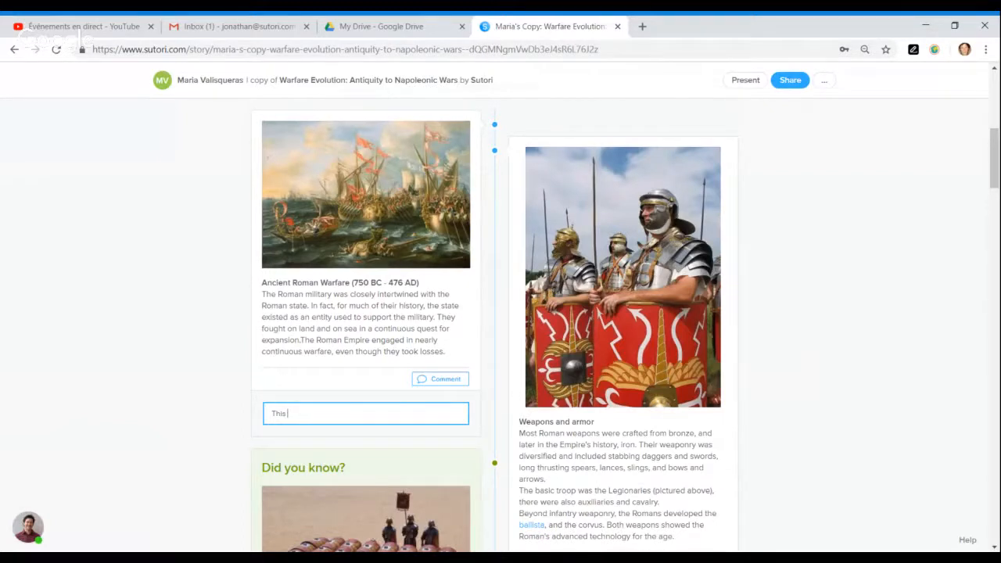
pyautogui.write(' is great!')
pyautogui.press('Return')
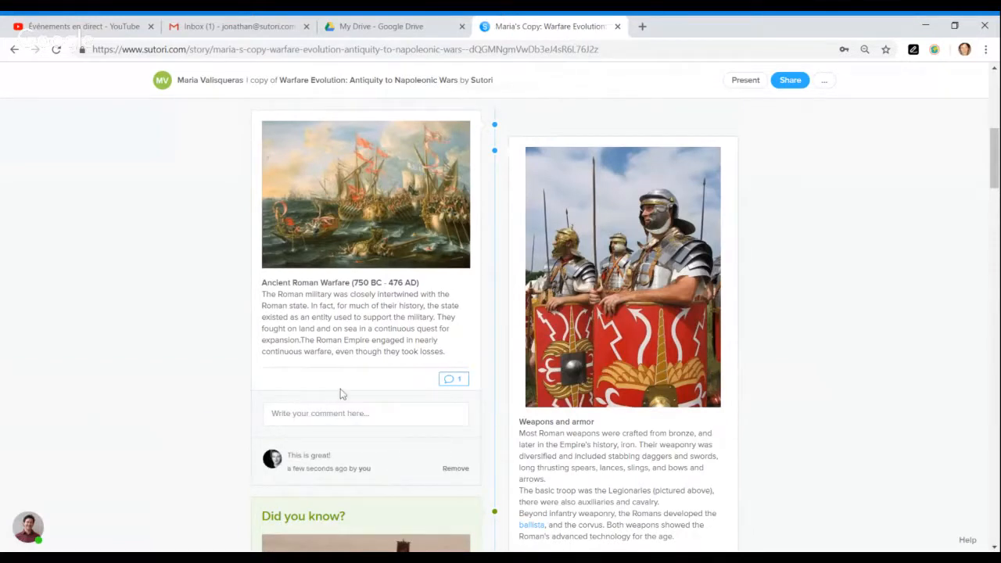
pyautogui.click(454, 379)
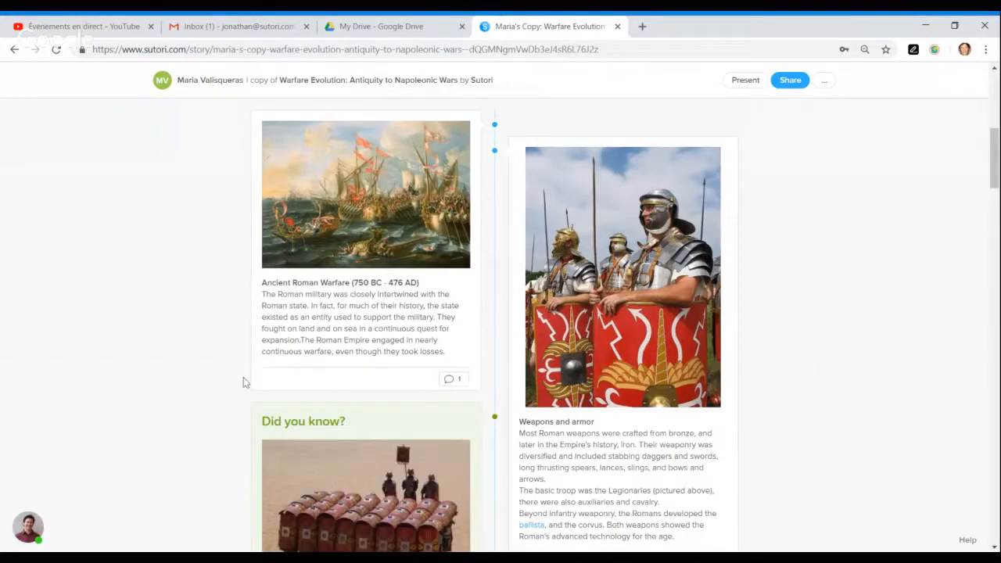
pyautogui.scroll(-3, 216, 393)
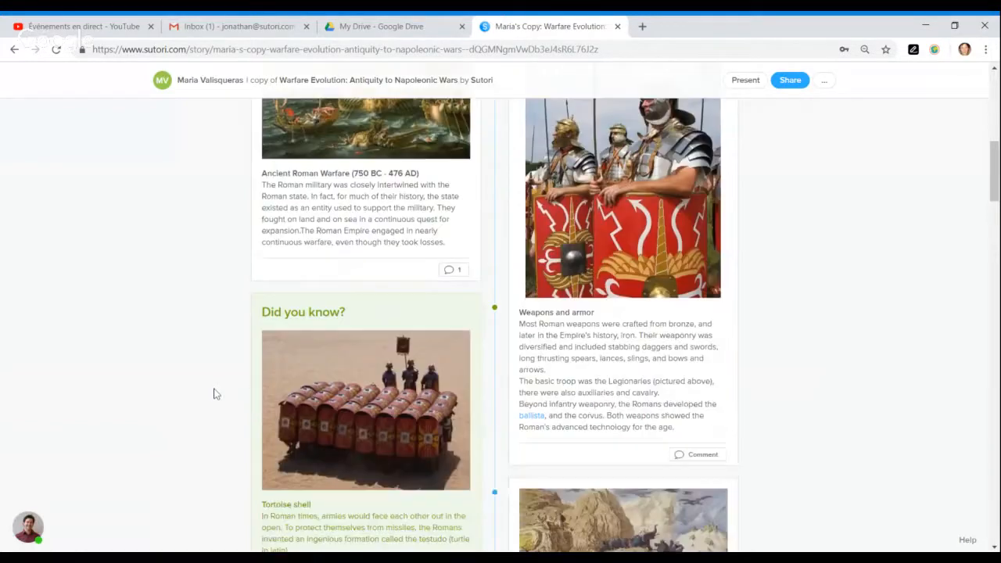
pyautogui.scroll(-5, 216, 394)
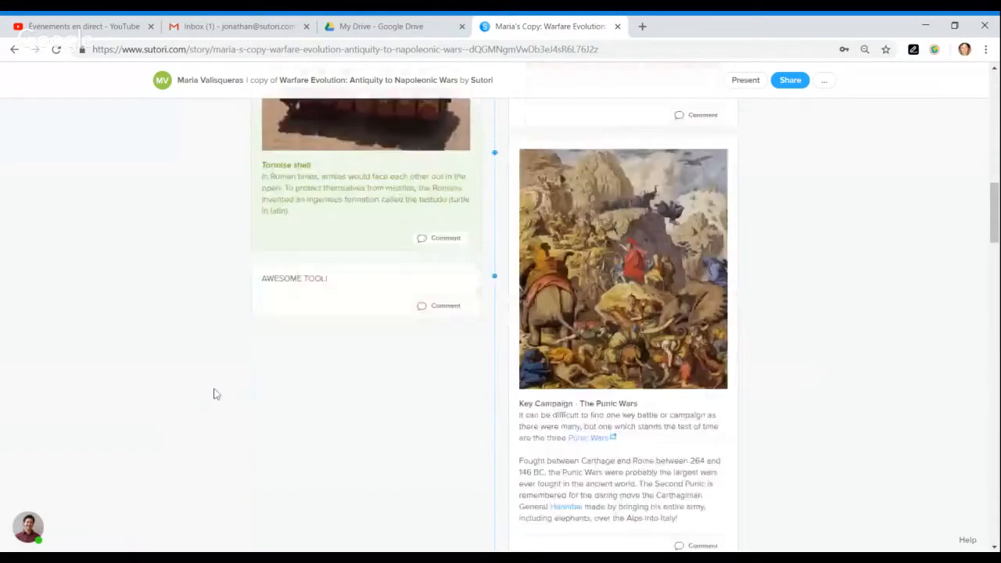
pyautogui.scroll(15, 216, 393)
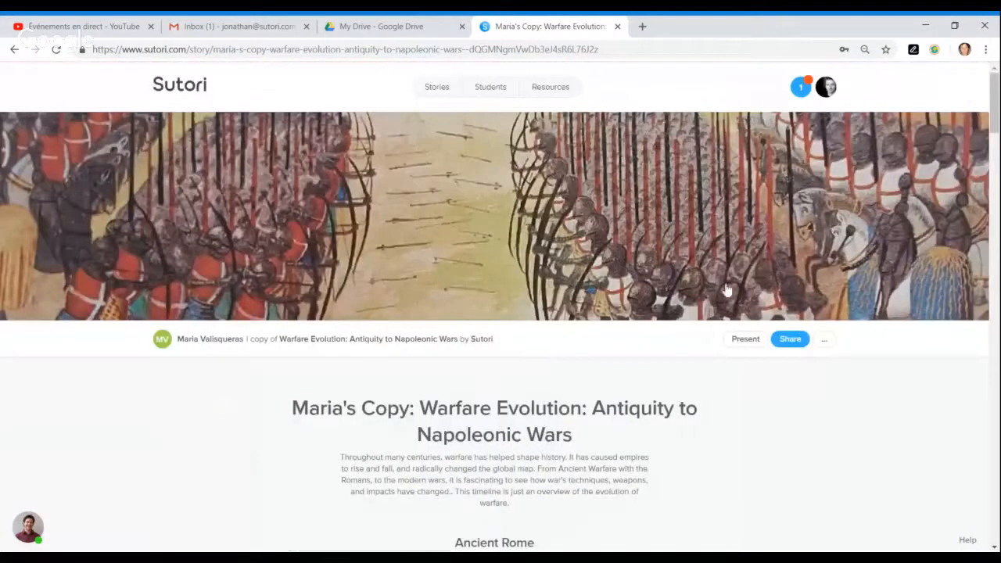
# - Check the story's Overview and Times statistics, then return to the Stories dashboard
pyautogui.click(826, 341)
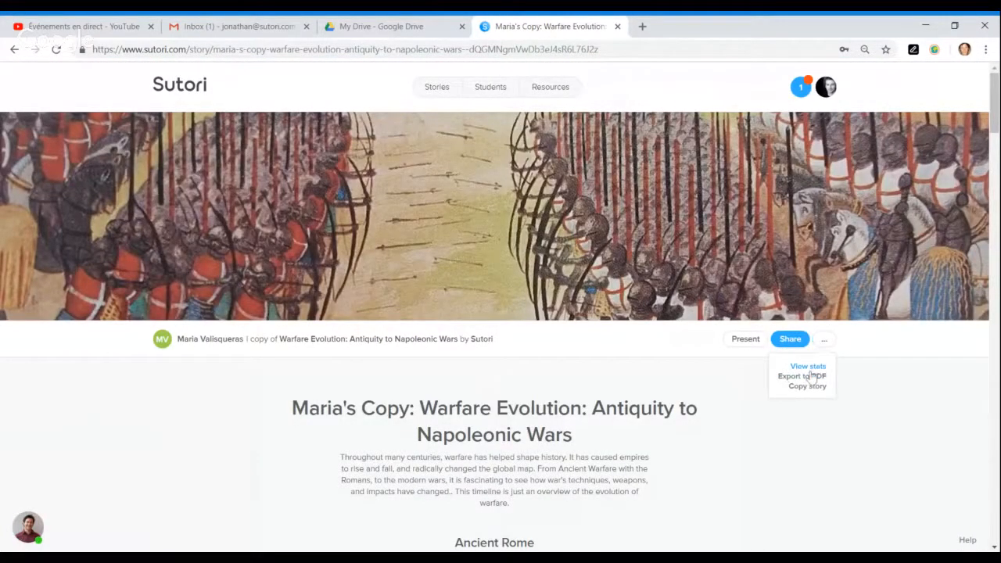
pyautogui.click(805, 370)
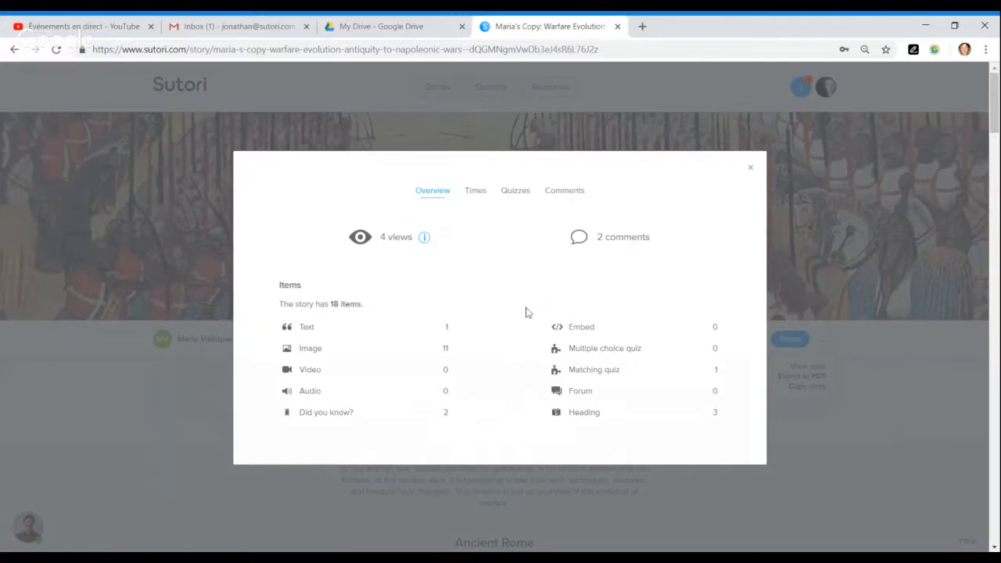
pyautogui.click(476, 193)
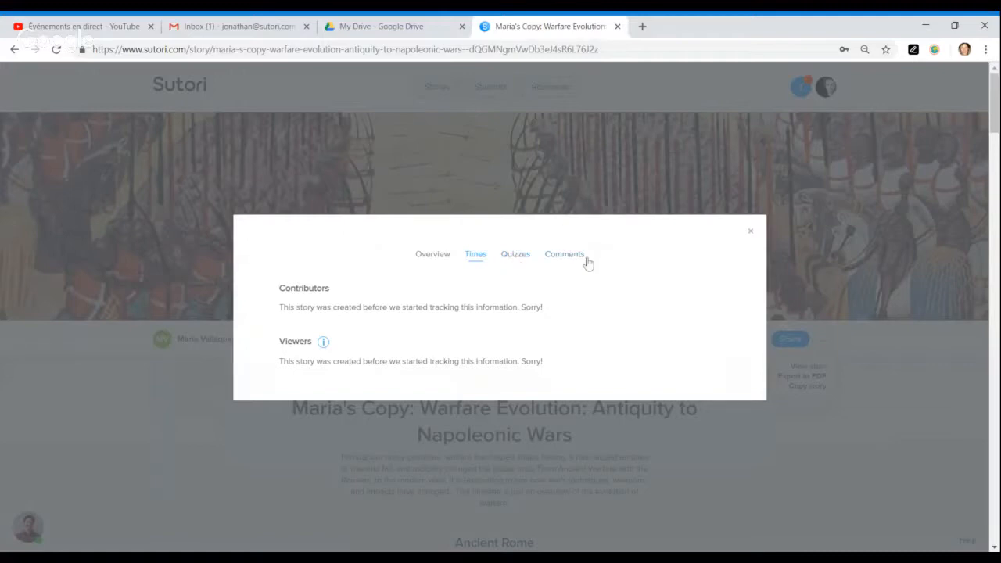
pyautogui.click(751, 233)
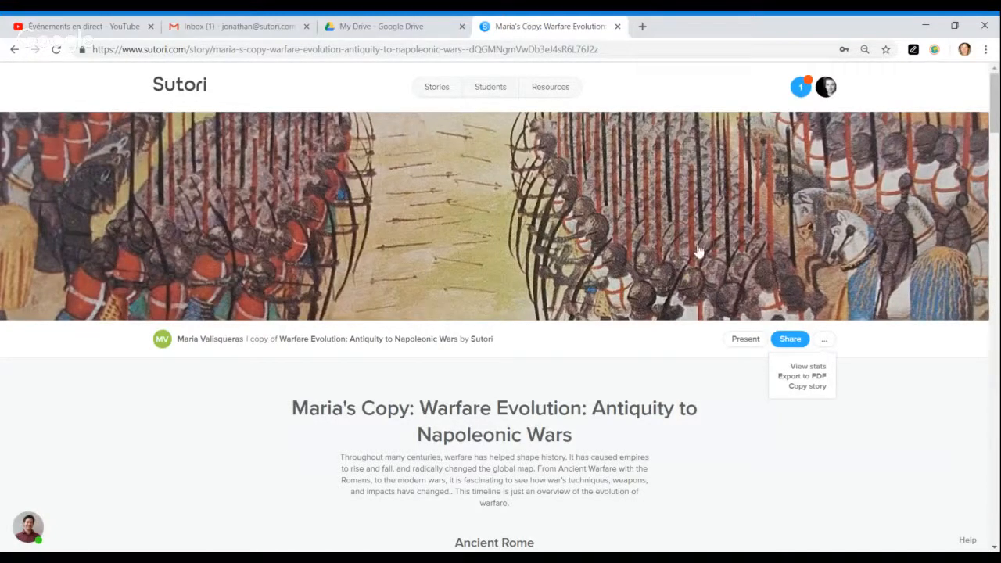
pyautogui.click(436, 93)
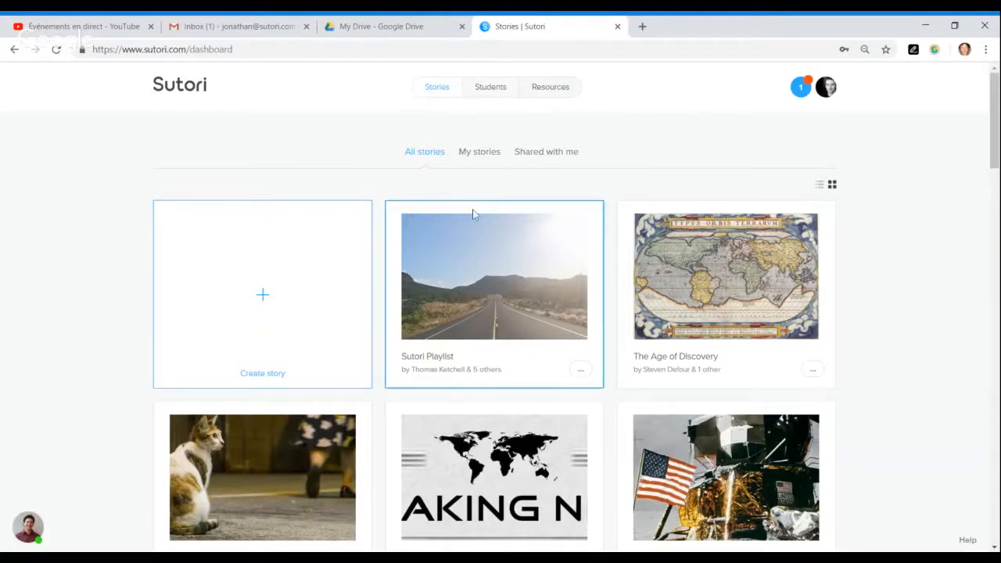
# - Scroll to The Space Race card, open it and skim its introduction
pyautogui.scroll(-1, 611, 230)
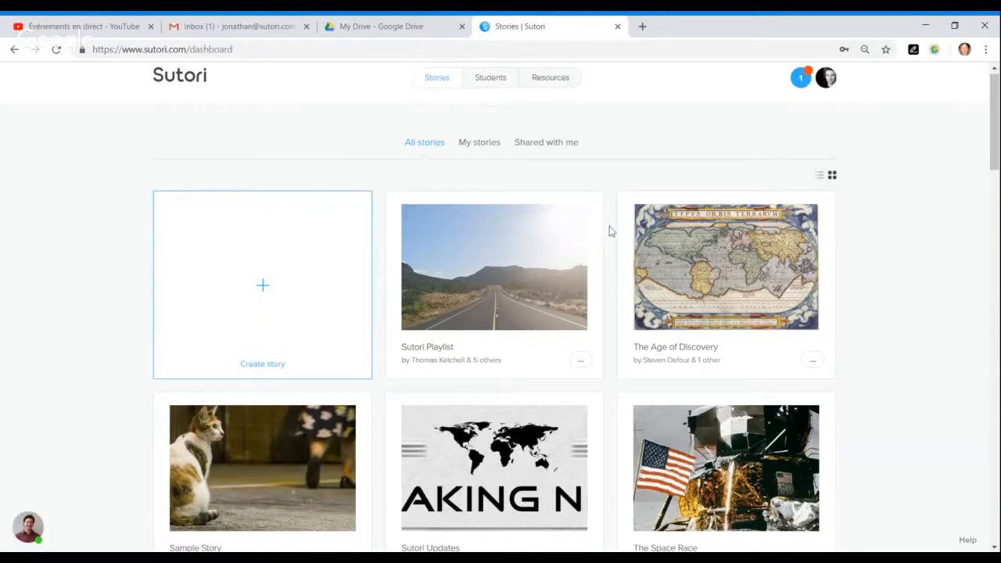
pyautogui.scroll(-1, 611, 231)
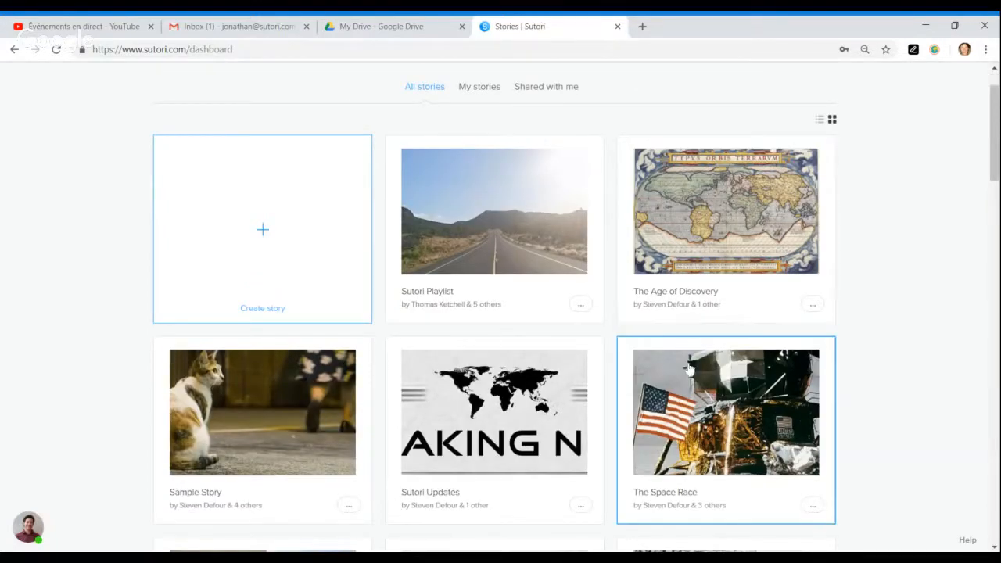
pyautogui.click(733, 391)
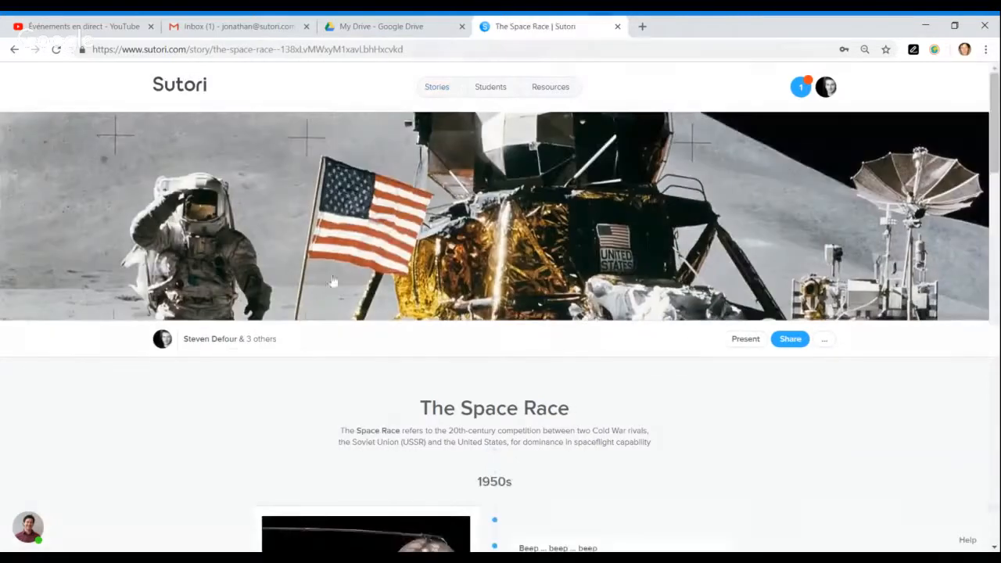
pyautogui.moveTo(261, 344)
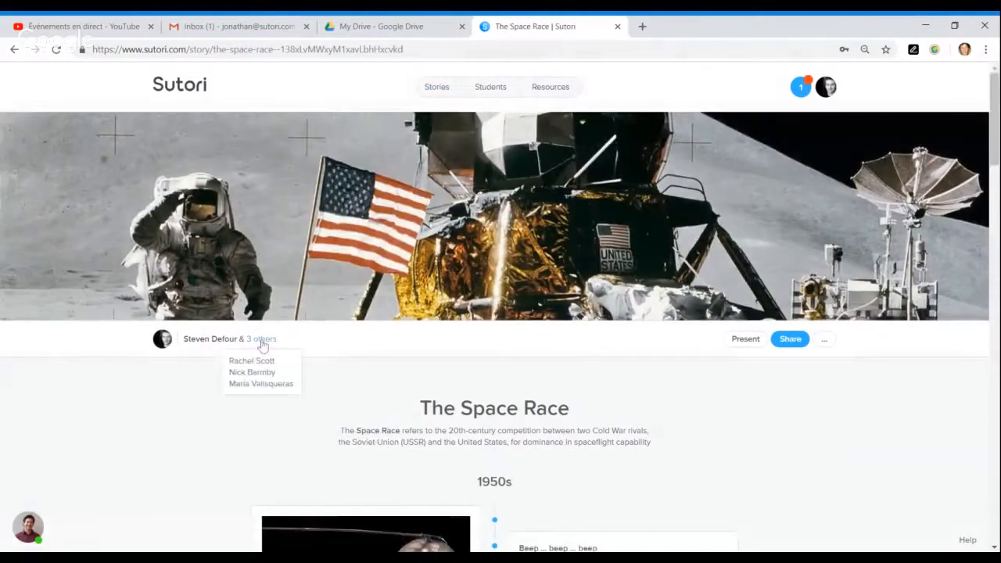
pyautogui.scroll(-1, 256, 297)
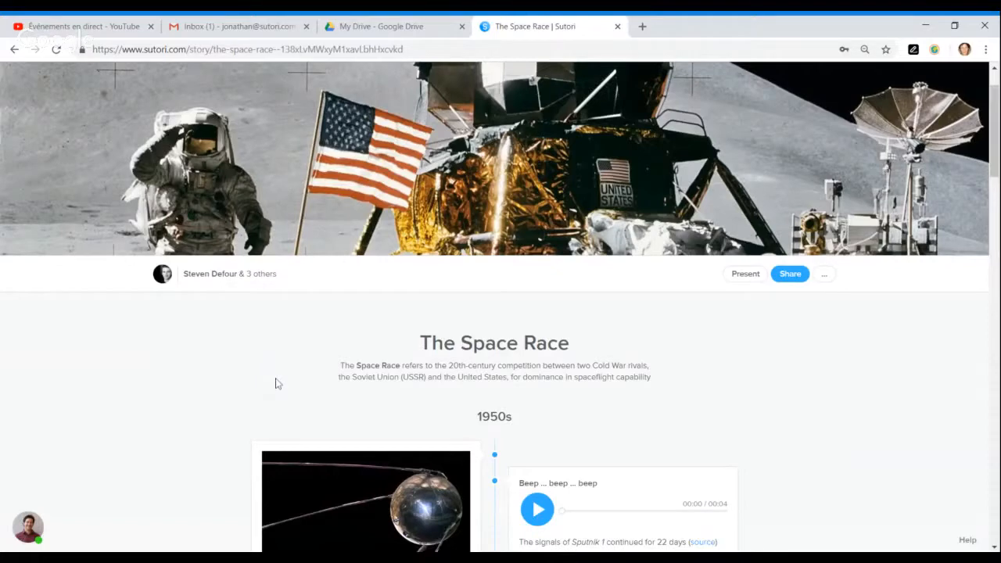
pyautogui.scroll(-4, 742, 391)
pyautogui.scroll(5, 742, 391)
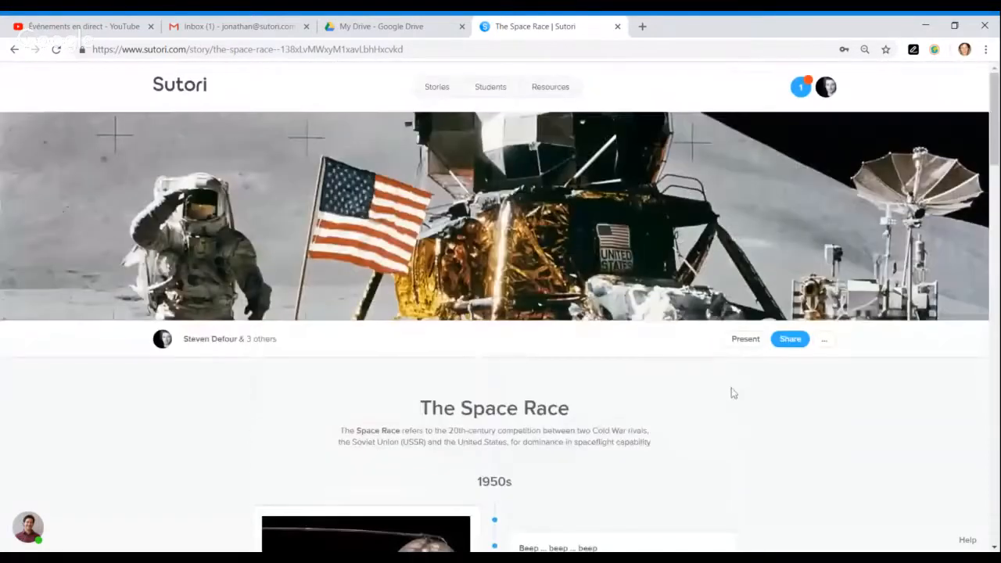
# - Open The Space Race sharing settings and remove the first collaborator
pyautogui.click(790, 341)
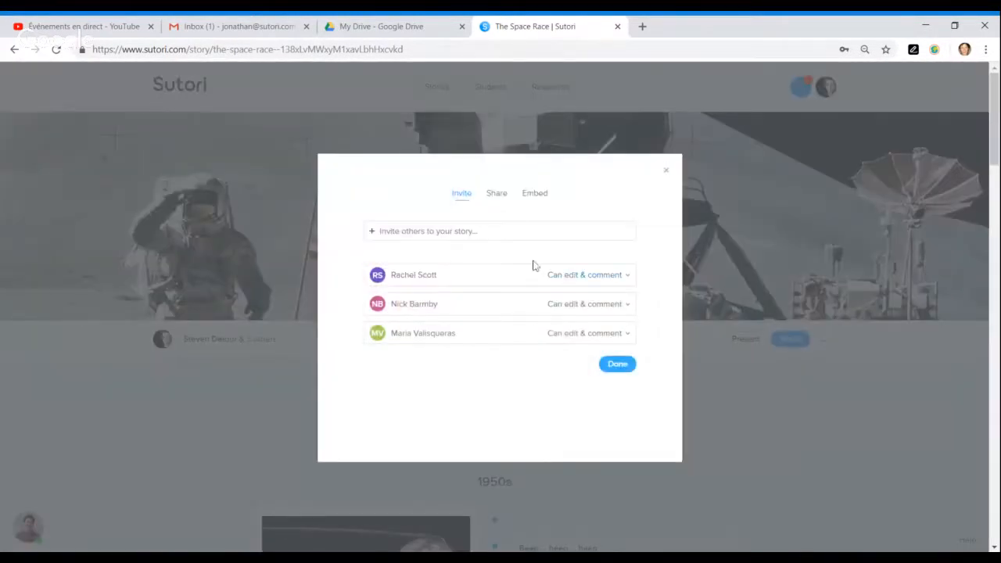
pyautogui.click(626, 281)
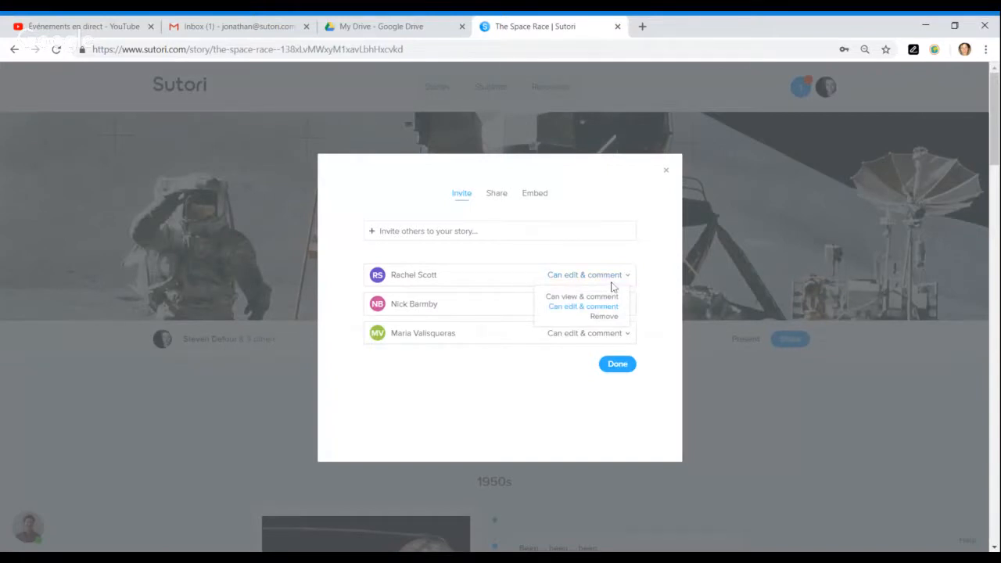
pyautogui.click(588, 298)
pyautogui.click(647, 271)
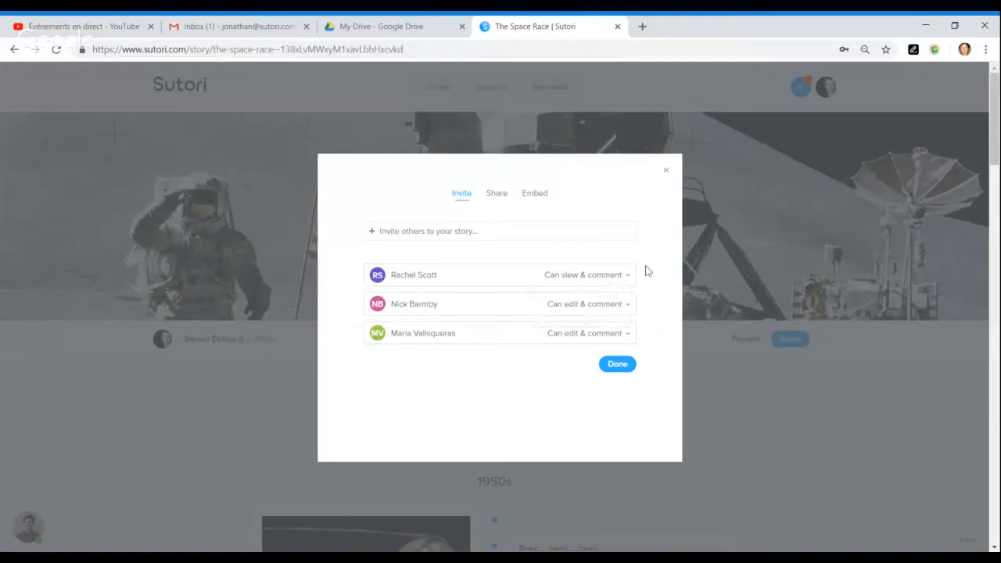
pyautogui.click(625, 277)
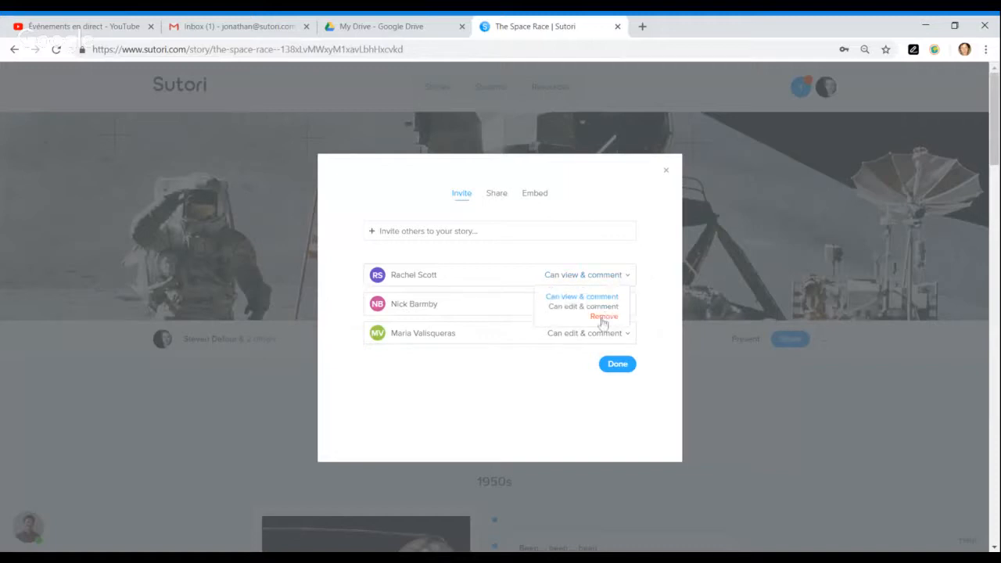
pyautogui.click(602, 317)
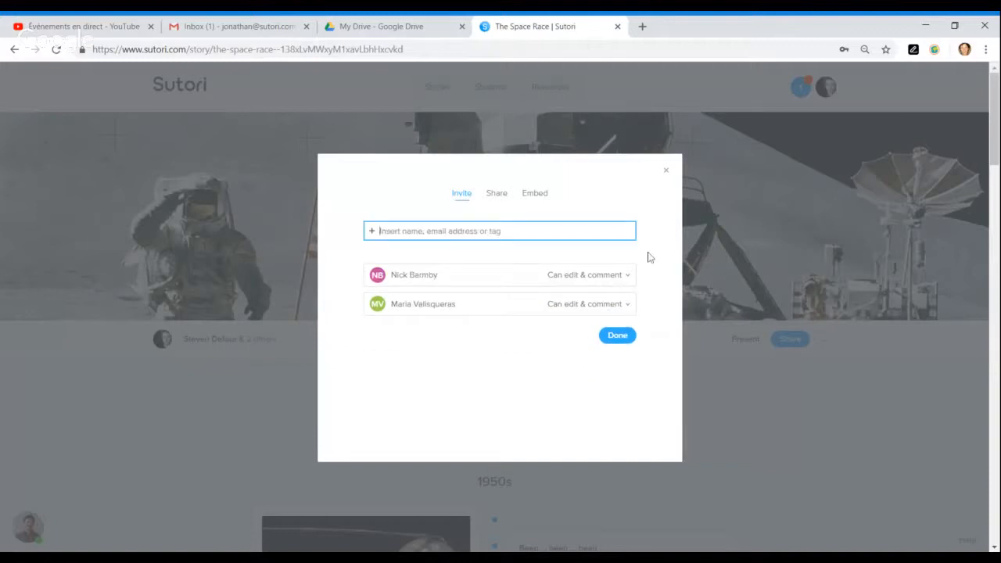
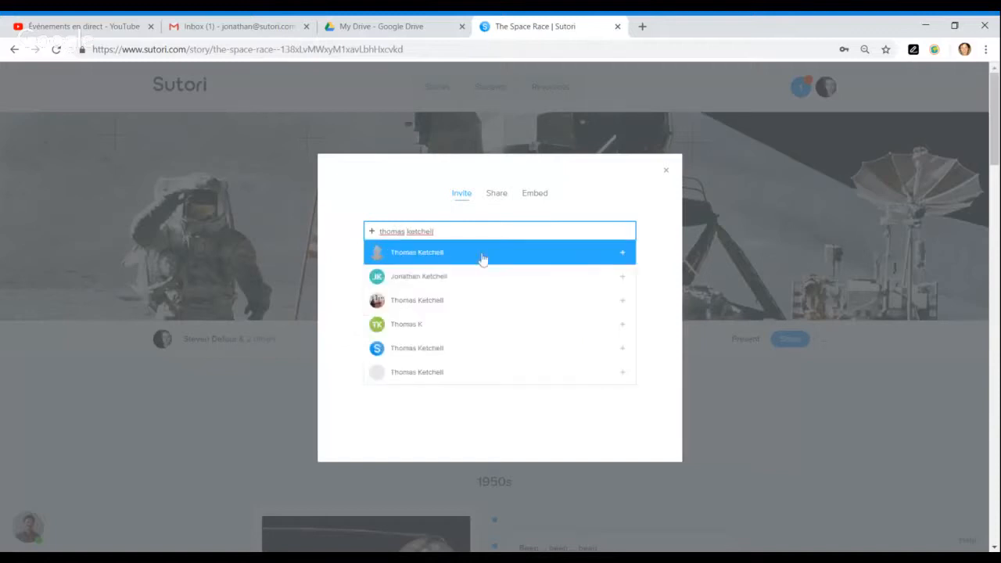
# - Add the searched teacher as a collaborator and invite Group A with Can view & comment access
pyautogui.click(412, 304)
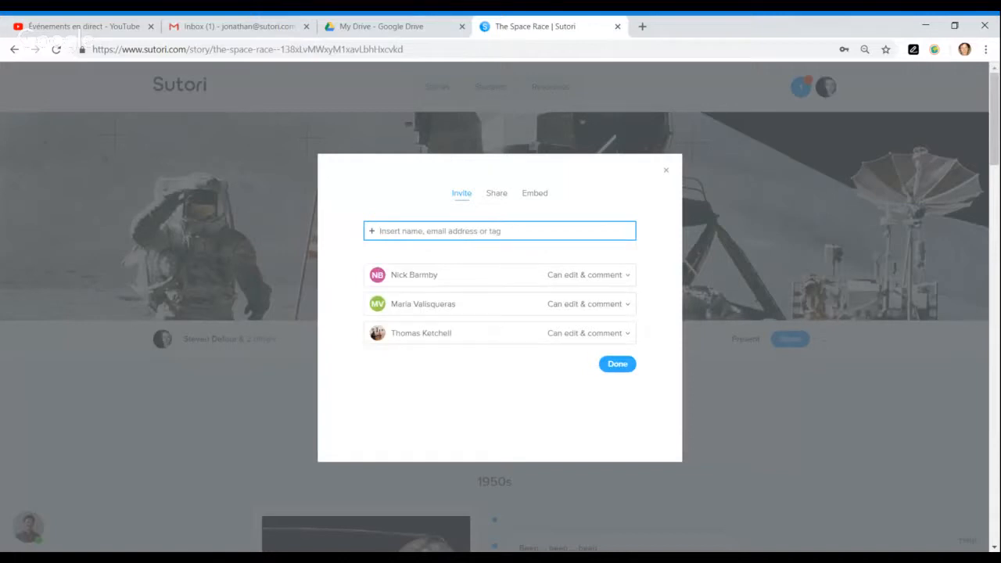
pyautogui.write('group')
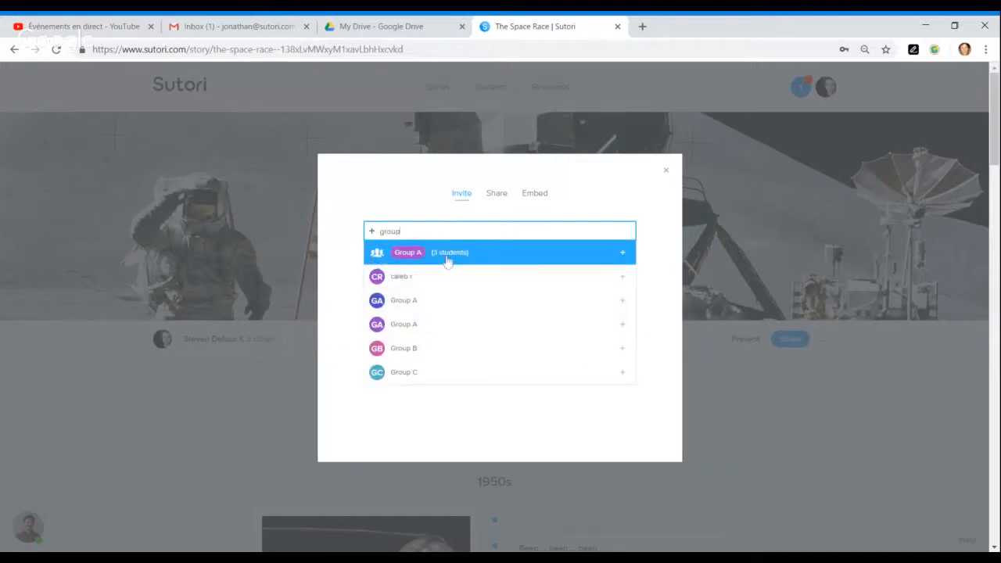
pyautogui.click(447, 260)
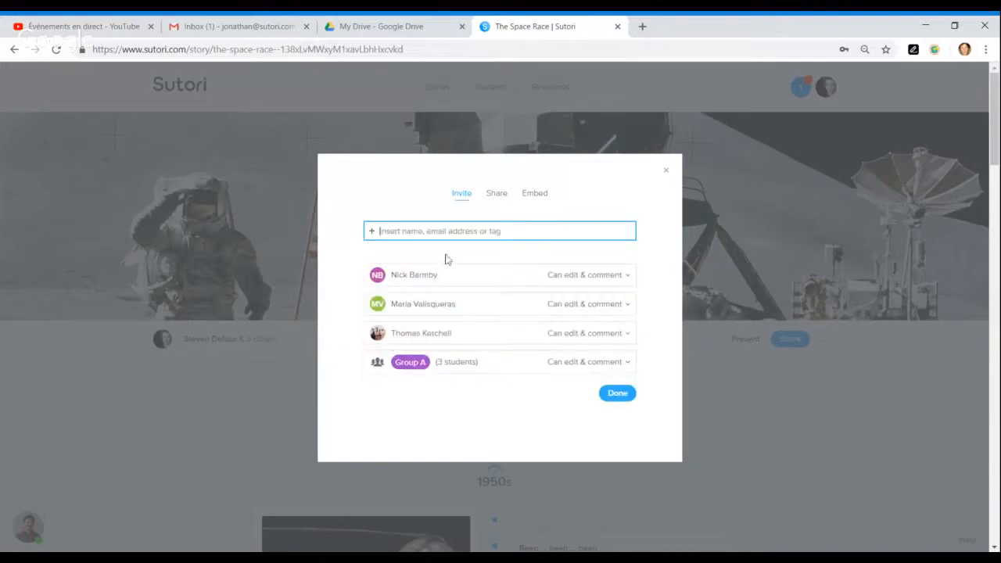
pyautogui.click(583, 364)
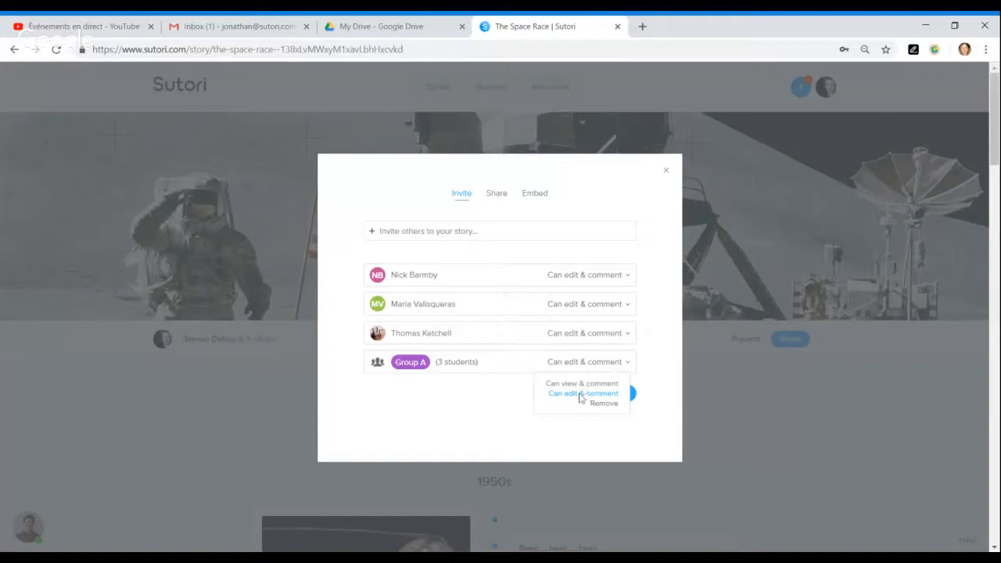
pyautogui.click(579, 383)
# - Make the Space Race story Public and look at its embed code
pyautogui.click(497, 196)
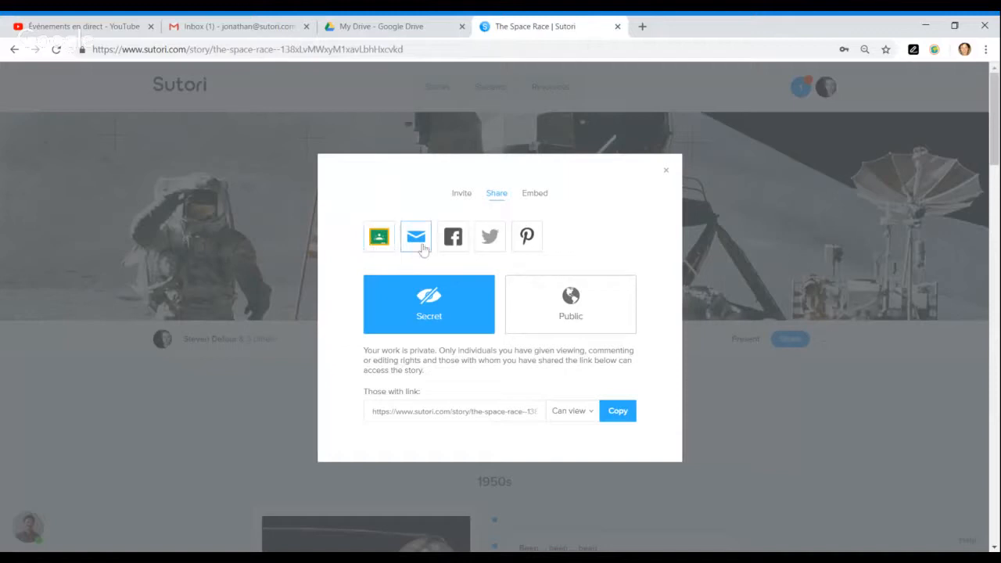
pyautogui.click(544, 321)
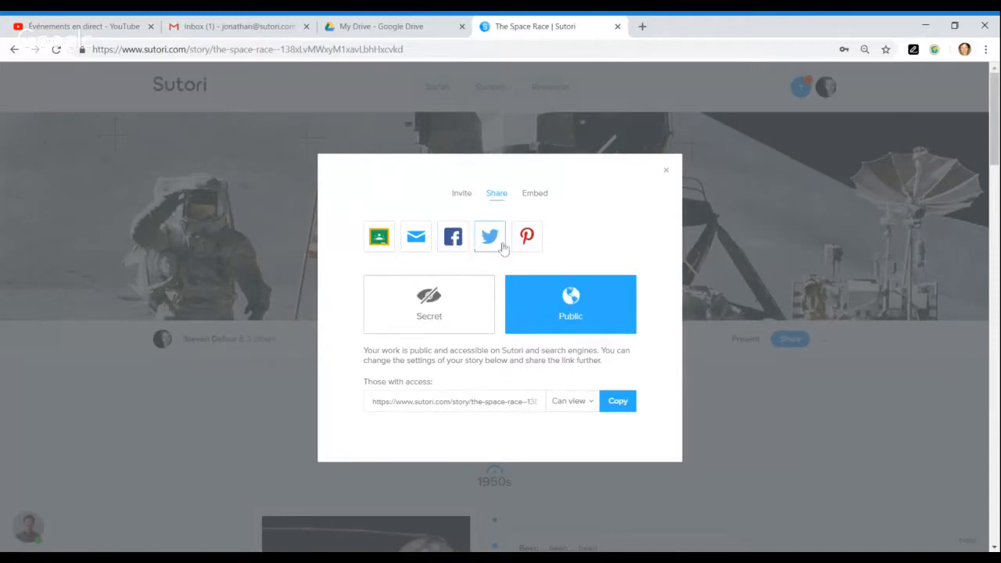
pyautogui.click(534, 198)
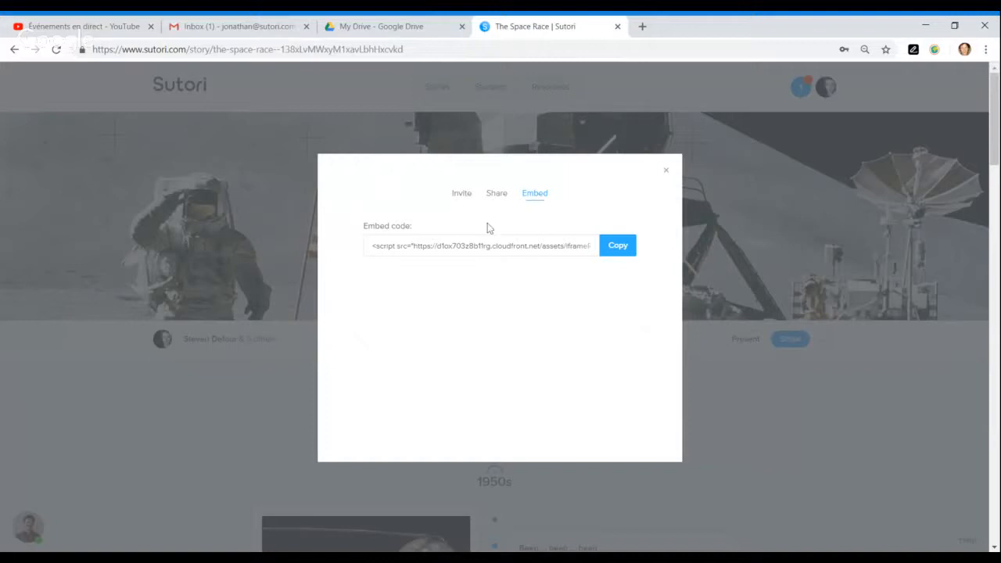
pyautogui.click(497, 197)
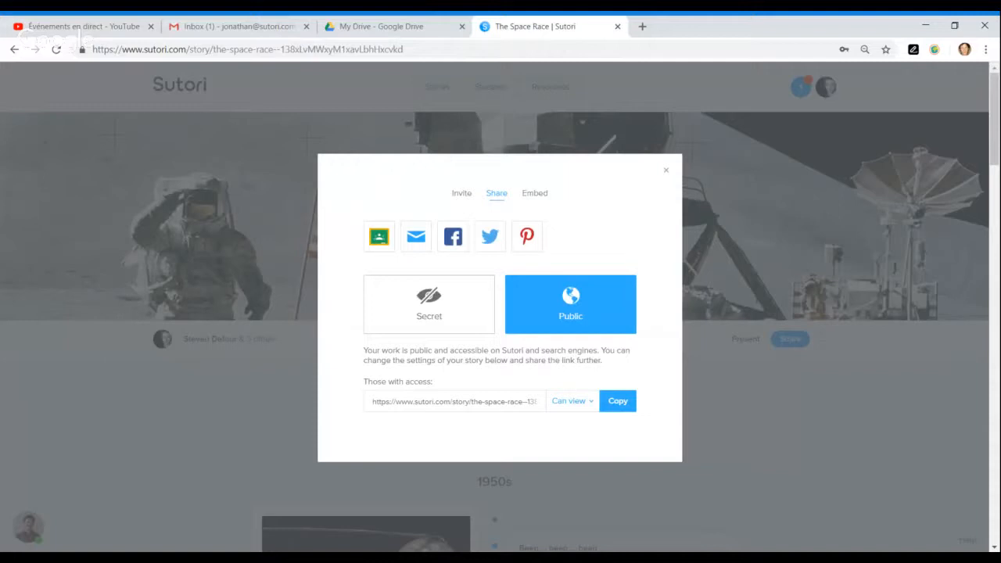
# - Copy the story's share link and set its access to Can edit & comment
pyautogui.click(626, 403)
pyautogui.click(591, 401)
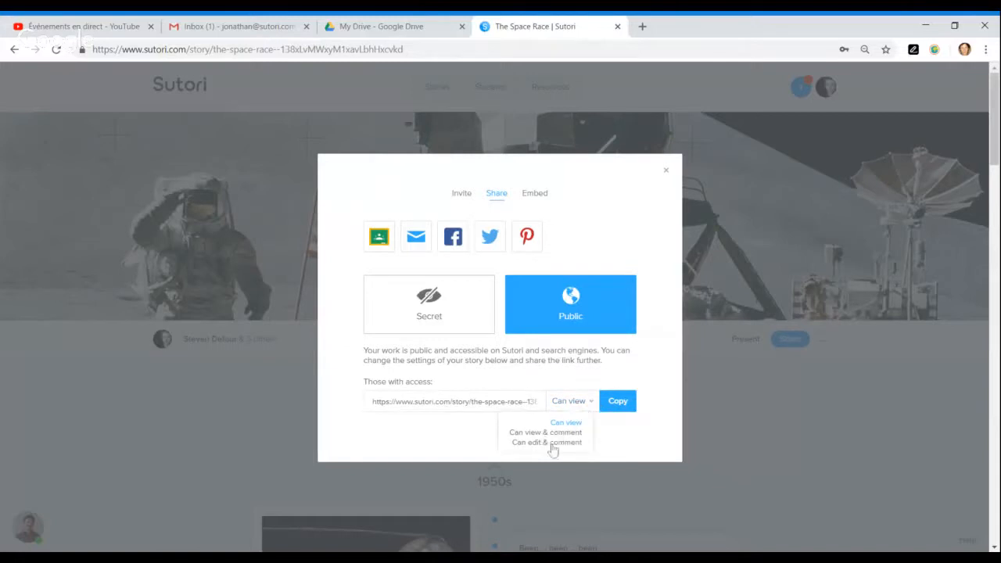
pyautogui.click(542, 444)
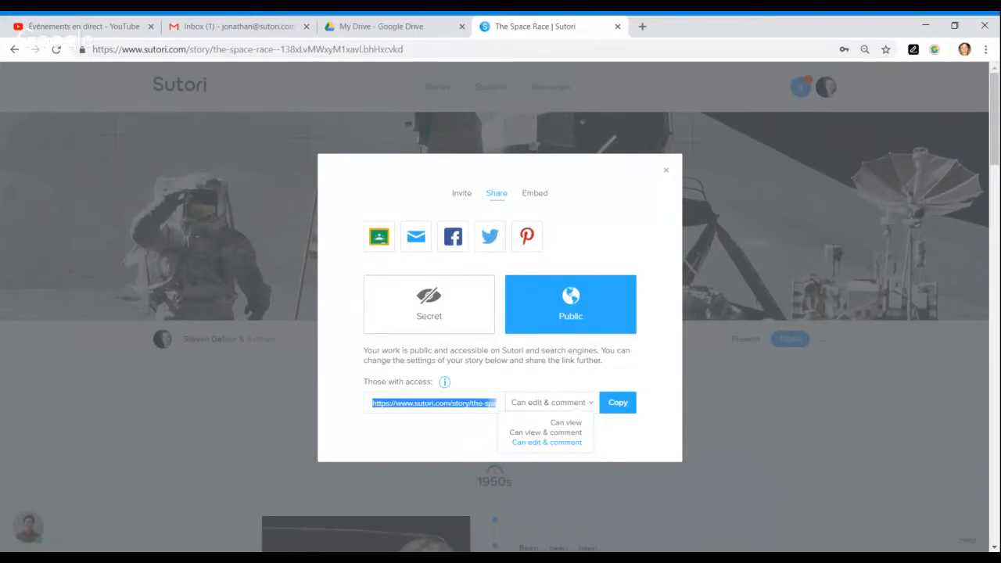
pyautogui.click(460, 429)
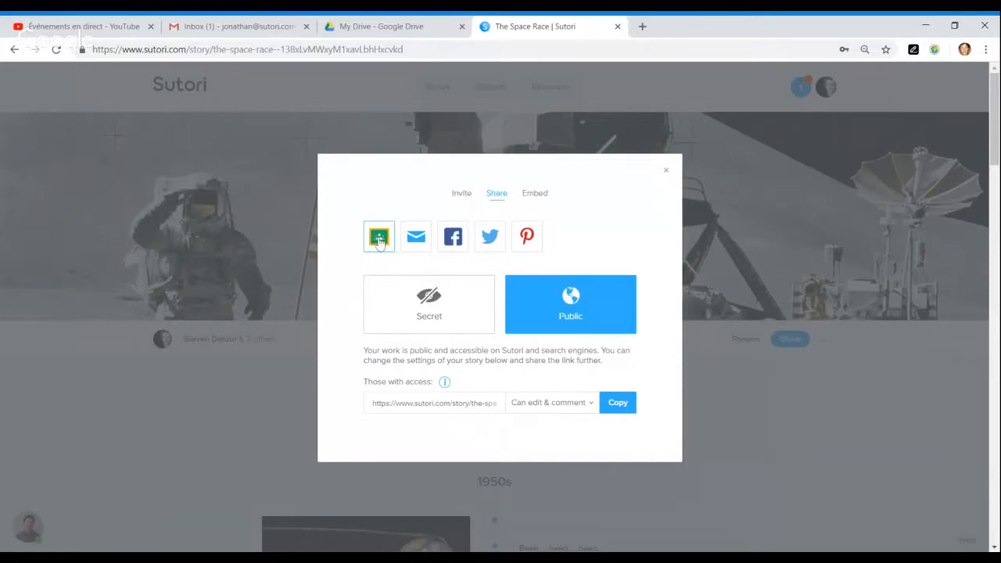
# - Share the story to Google Classroom as a Create assignment post for Social Studies Grade 10
pyautogui.click(380, 238)
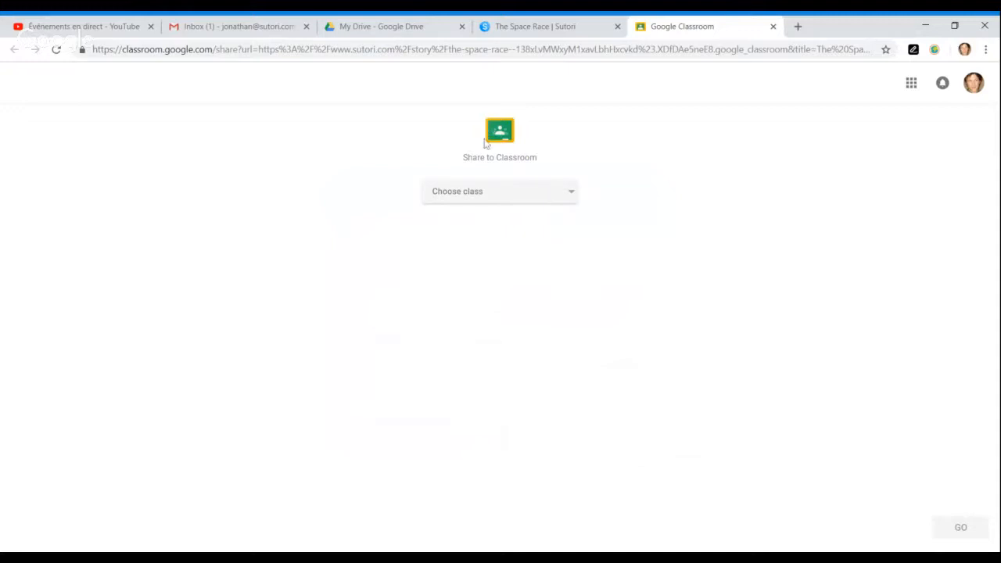
pyautogui.click(554, 201)
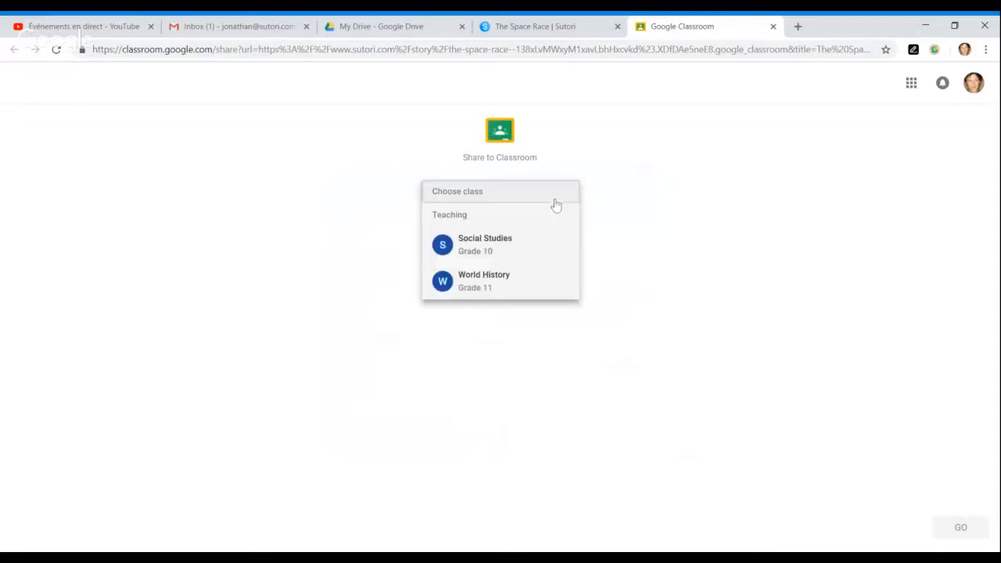
pyautogui.click(503, 247)
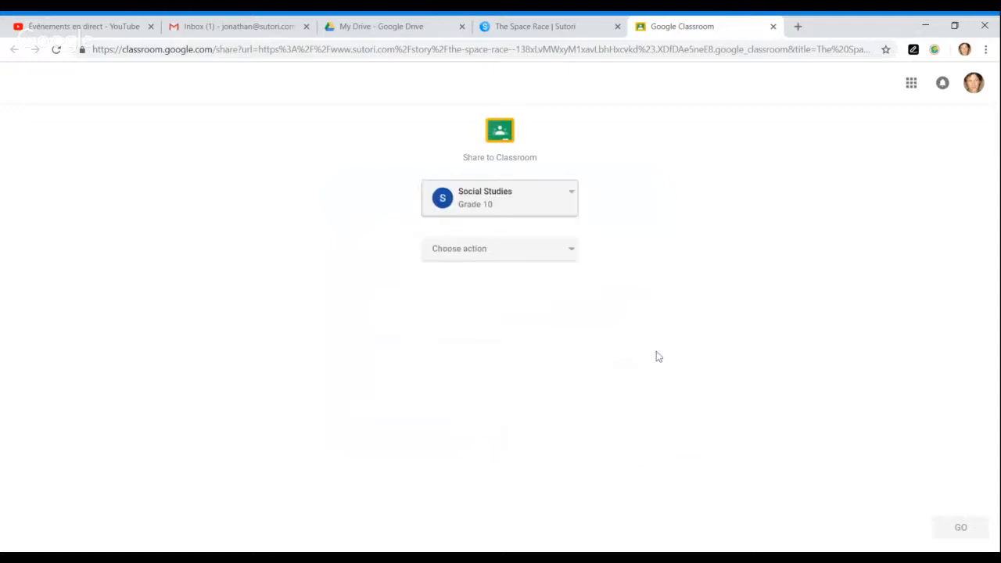
pyautogui.click(559, 255)
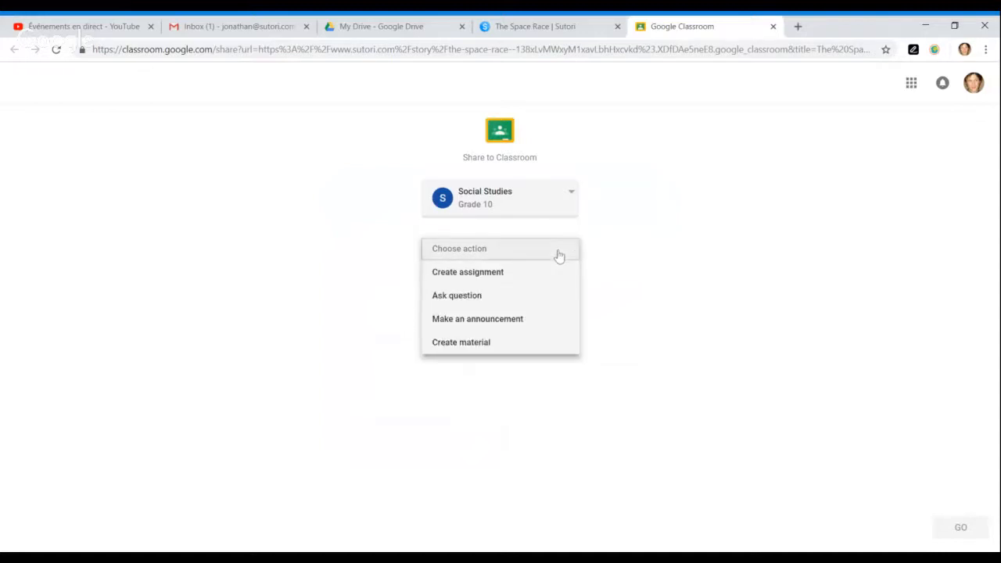
pyautogui.click(517, 275)
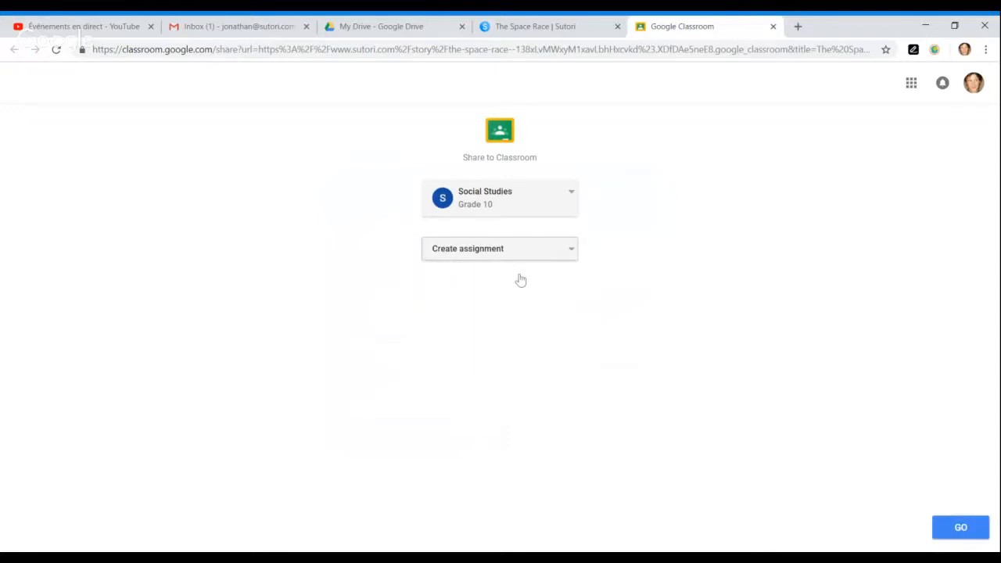
pyautogui.click(960, 529)
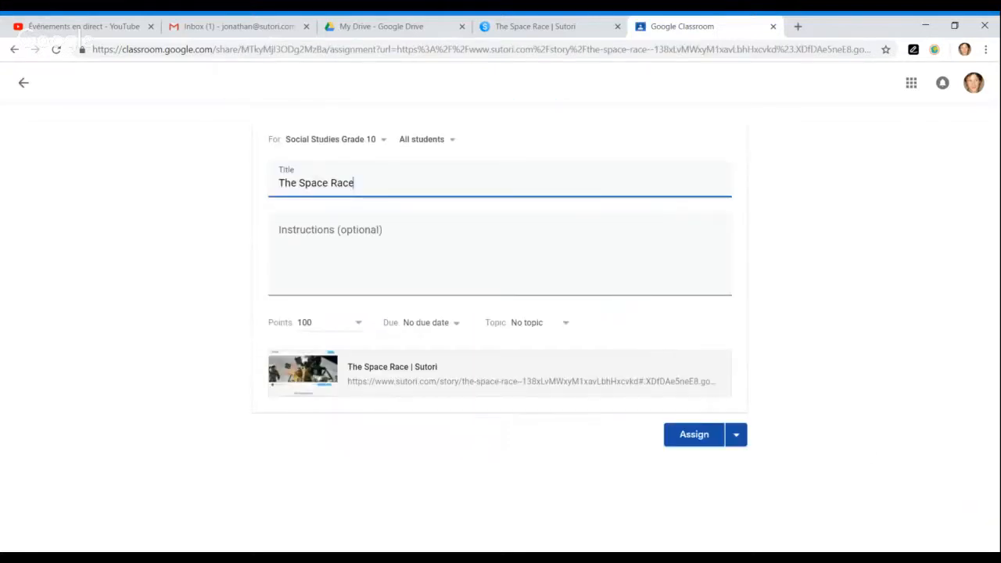
# - Enter the instructions 'Read through the story and provide comments. Let me know what you think!'
pyautogui.press('Tab')
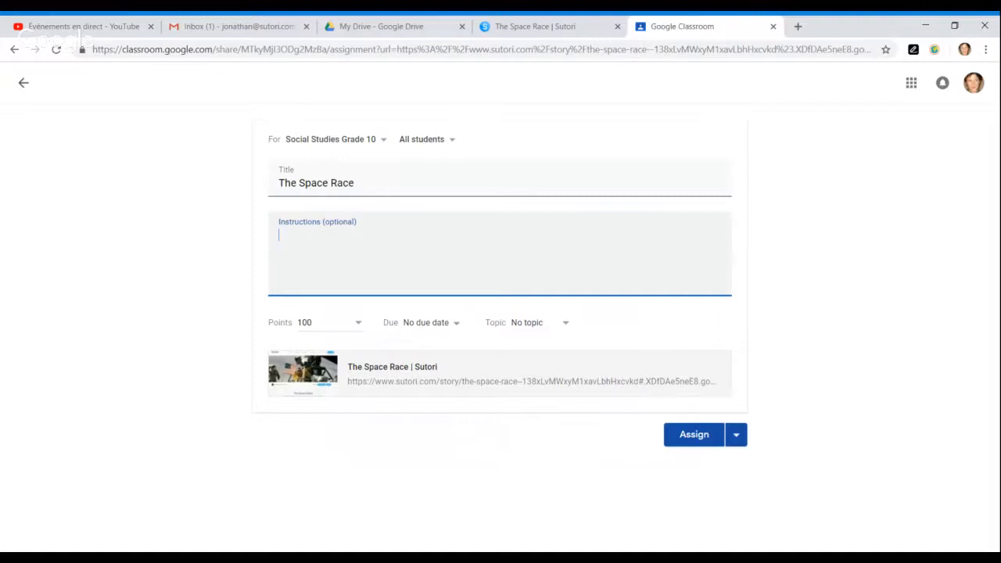
pyautogui.write('Read through the ')
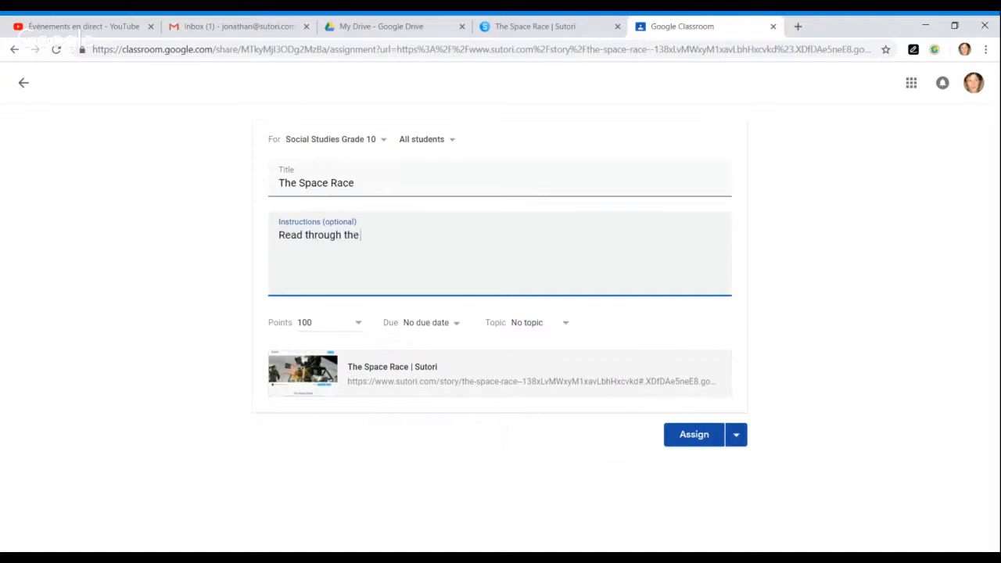
pyautogui.write('story and provide comme')
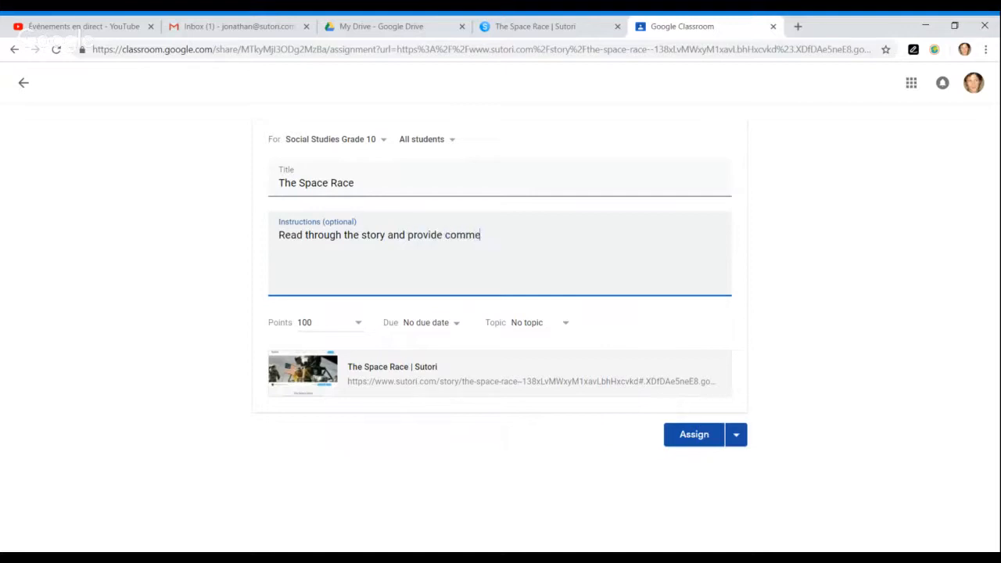
pyautogui.write('nts. Let me know what you think')
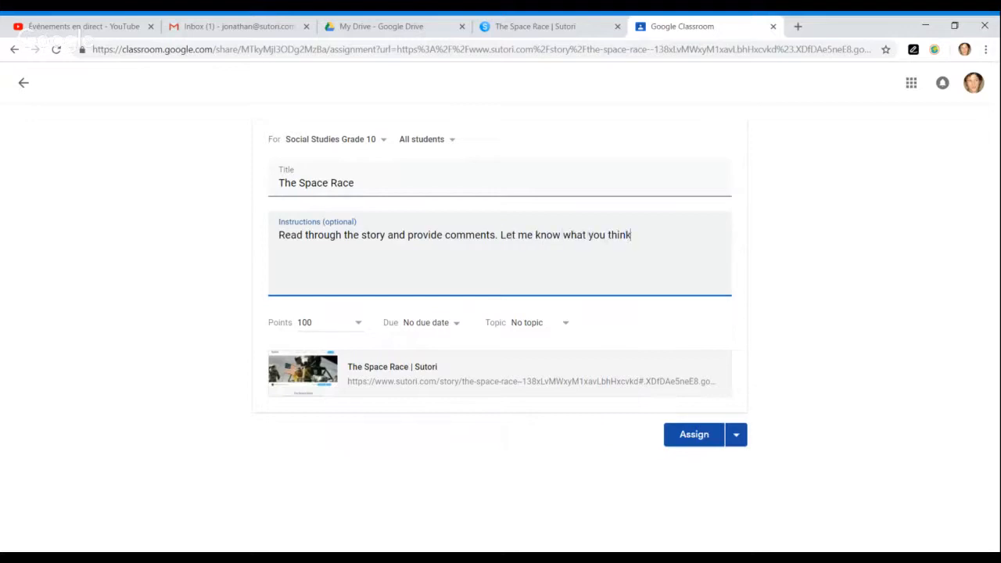
pyautogui.write('!')
# - Make the assignment Ungraded with no due date and assign it
pyautogui.click(359, 327)
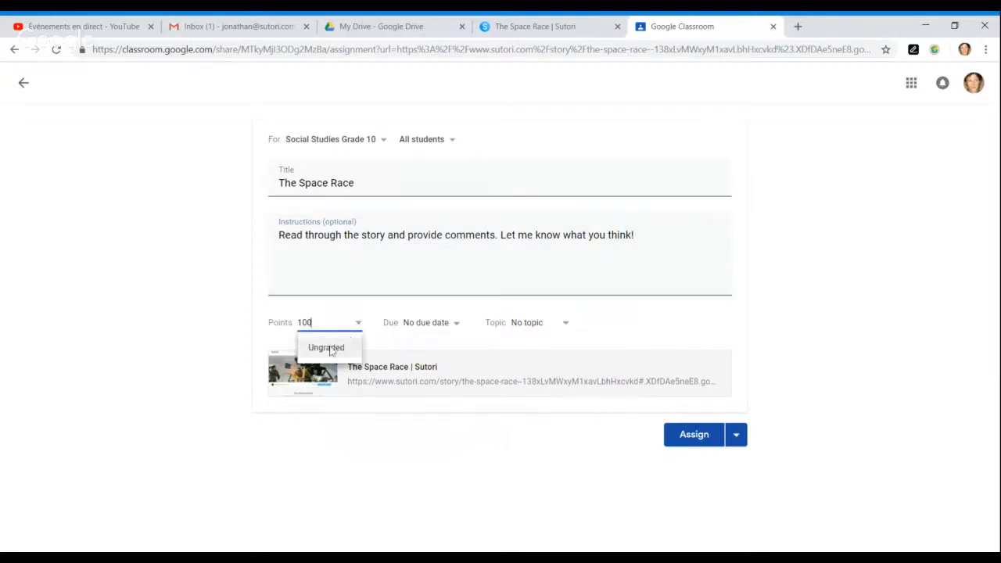
pyautogui.click(331, 349)
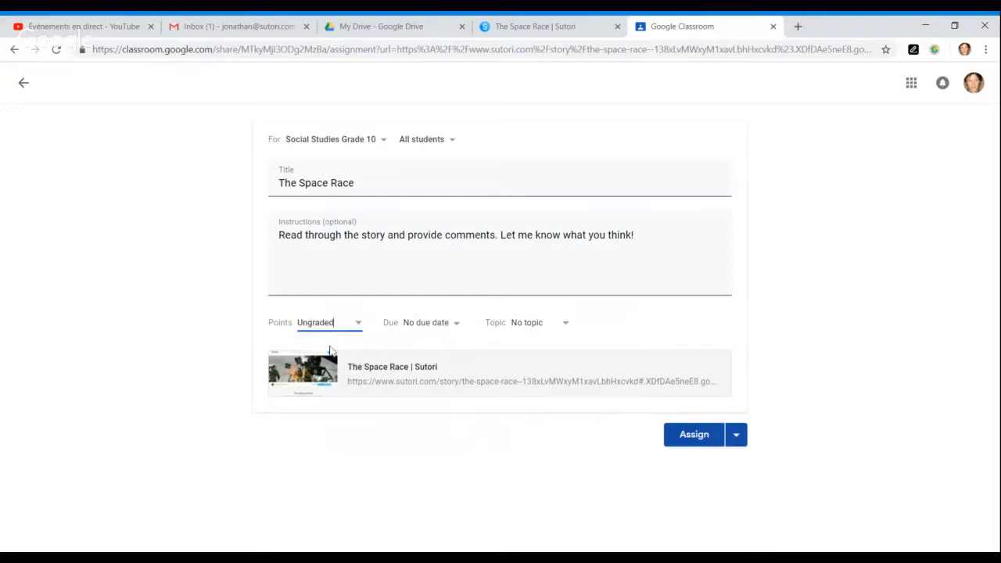
pyautogui.click(461, 331)
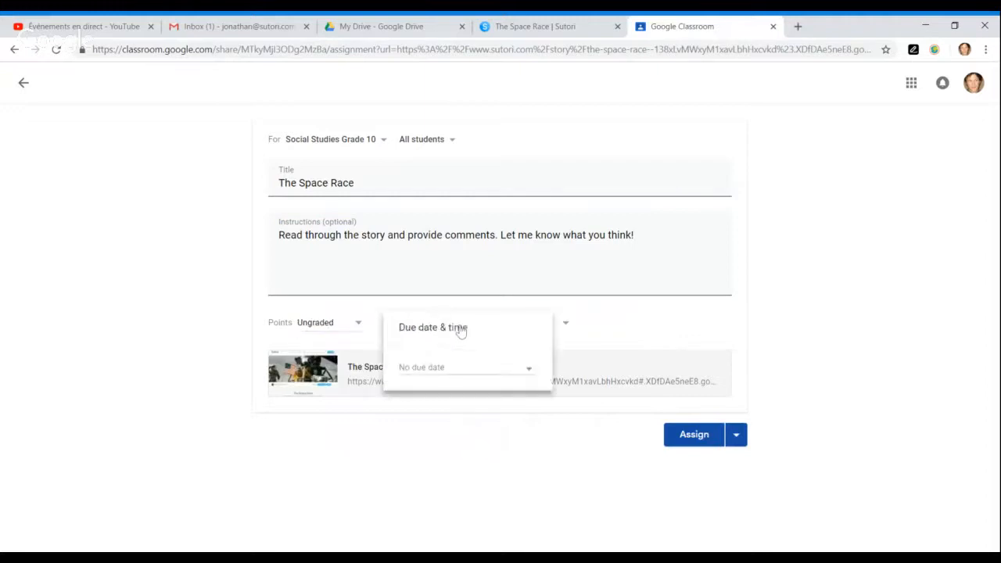
pyautogui.click(595, 319)
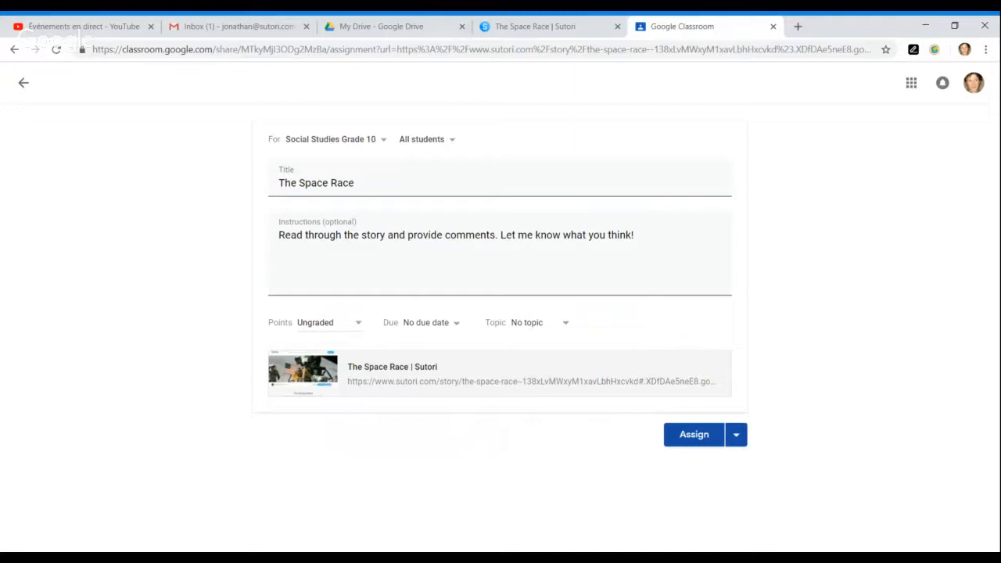
pyautogui.click(704, 439)
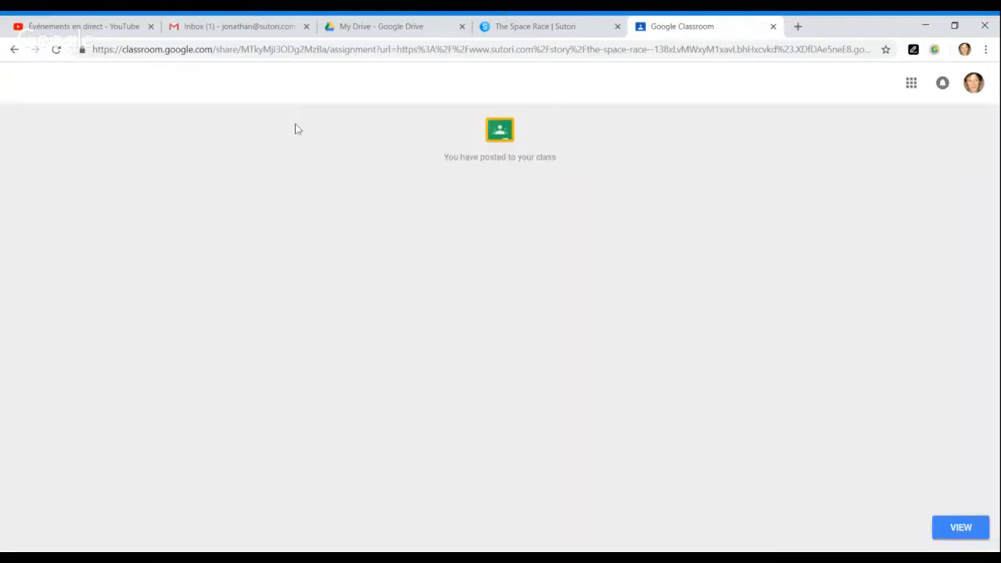
# - Confirm the Space Race post appears in the Social Studies Grade 10 stream, then return to Sutori
pyautogui.click(959, 528)
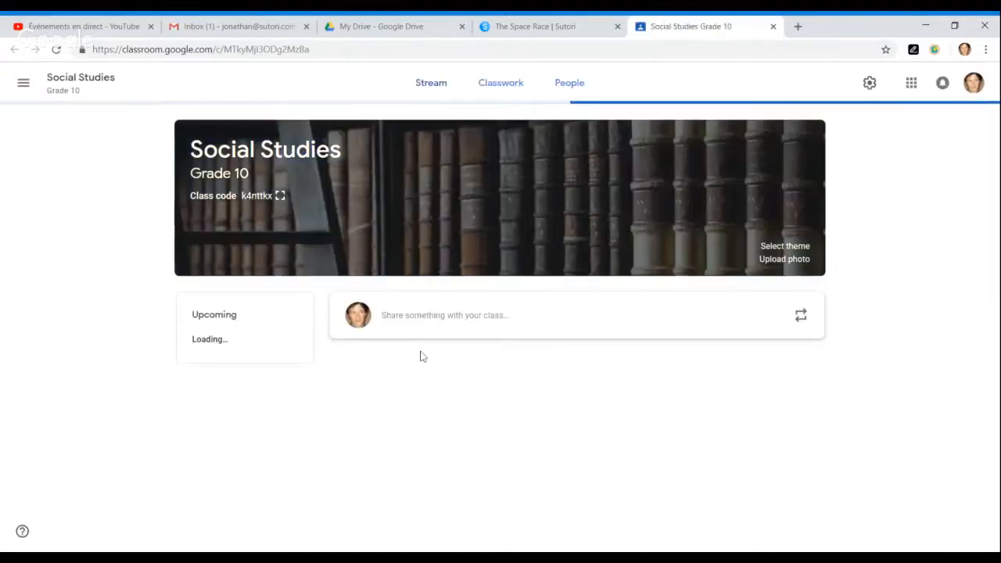
pyautogui.scroll(-1, 609, 383)
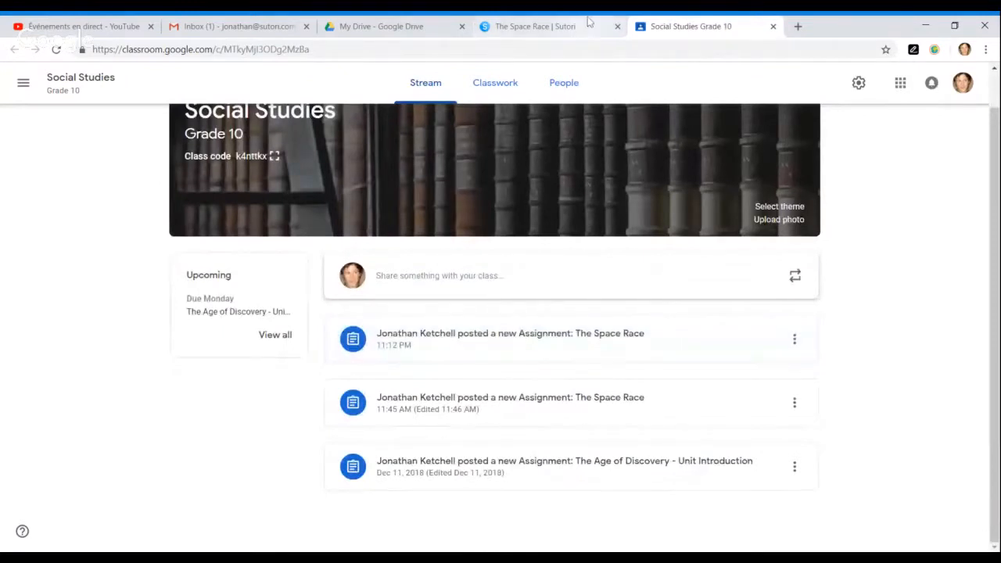
pyautogui.click(509, 32)
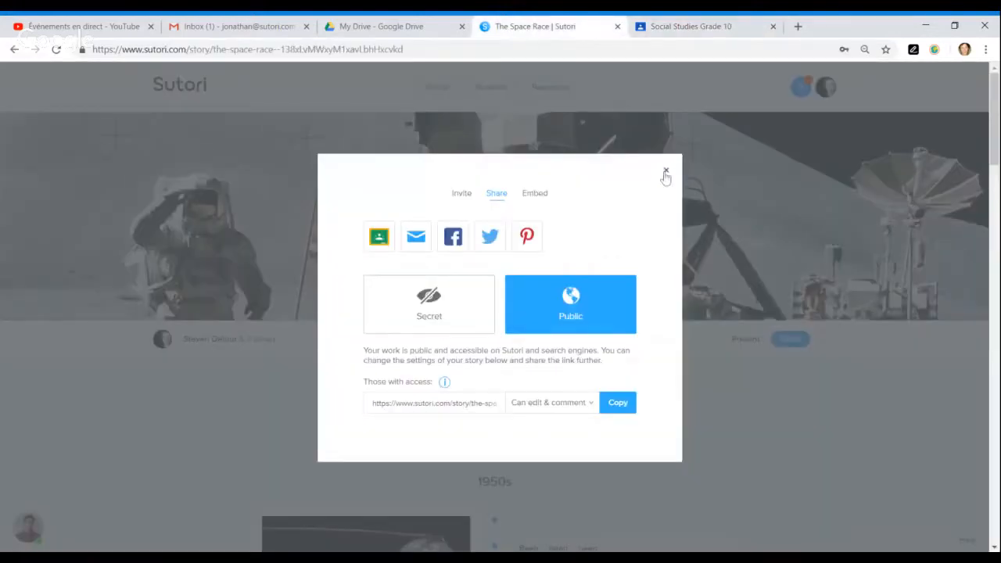
# - Close the sharing dialog and open the new-story dialog from the stories list
pyautogui.click(665, 172)
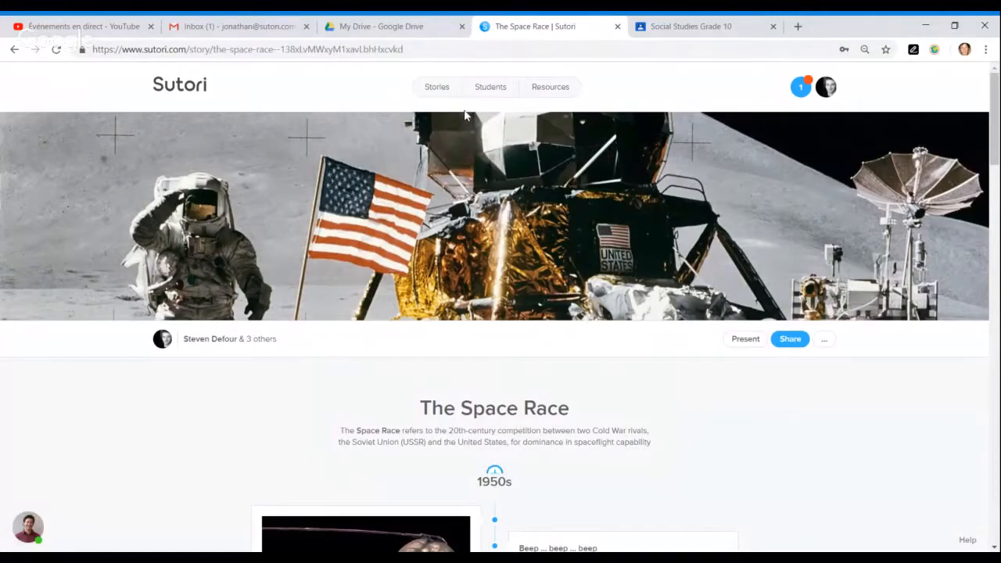
pyautogui.click(439, 89)
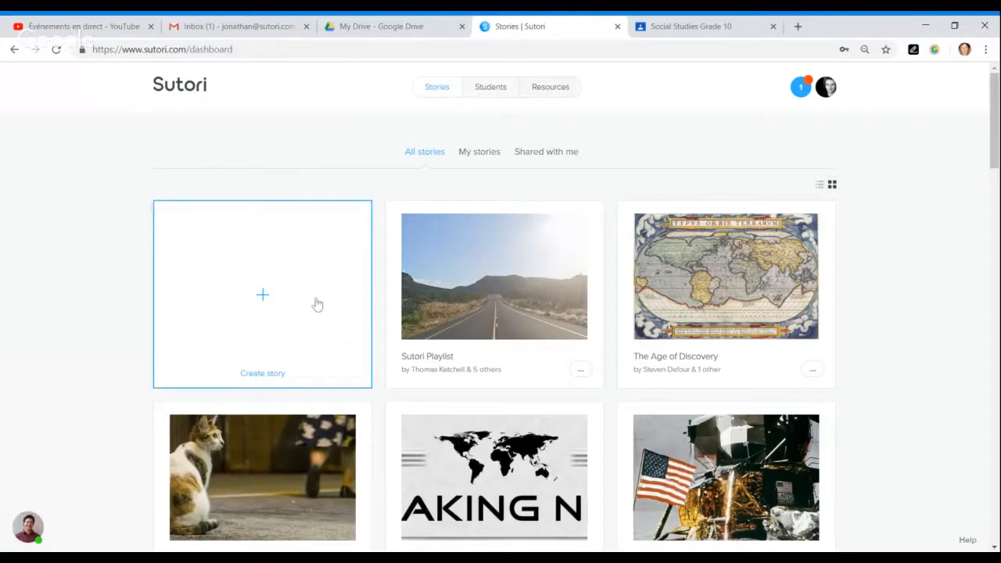
pyautogui.click(298, 273)
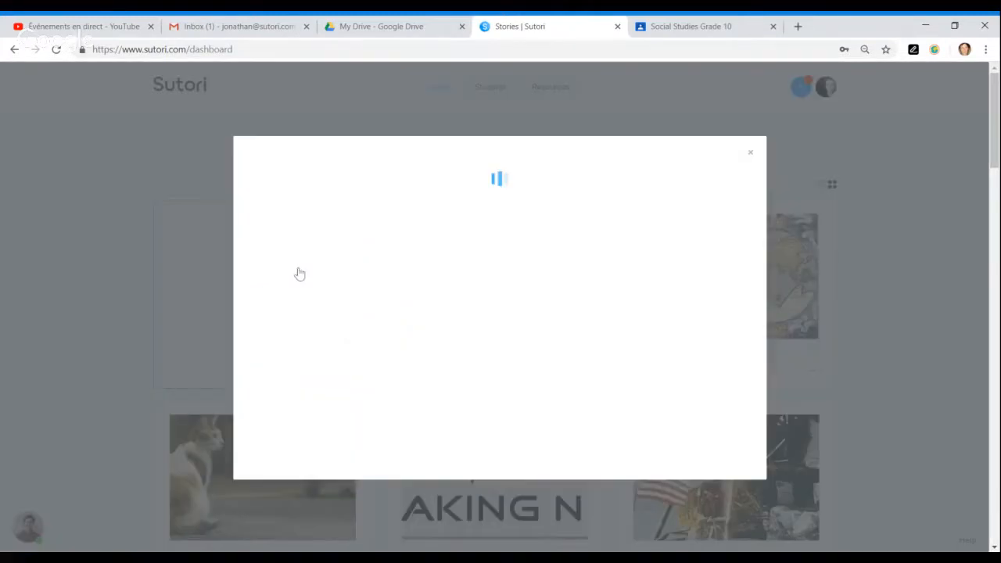
pyautogui.click(391, 280)
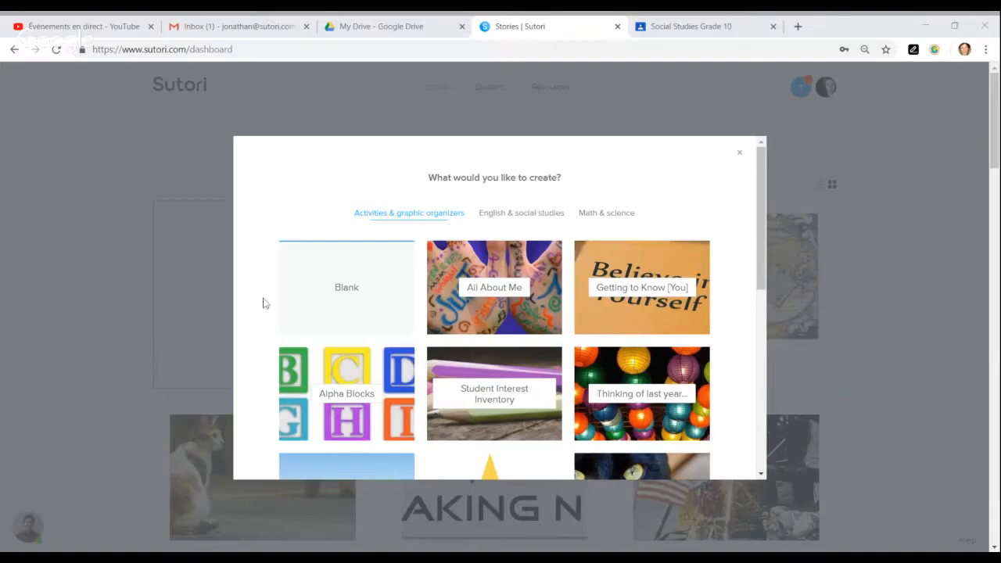
pyautogui.scroll(-4, 564, 354)
pyautogui.scroll(-2, 563, 354)
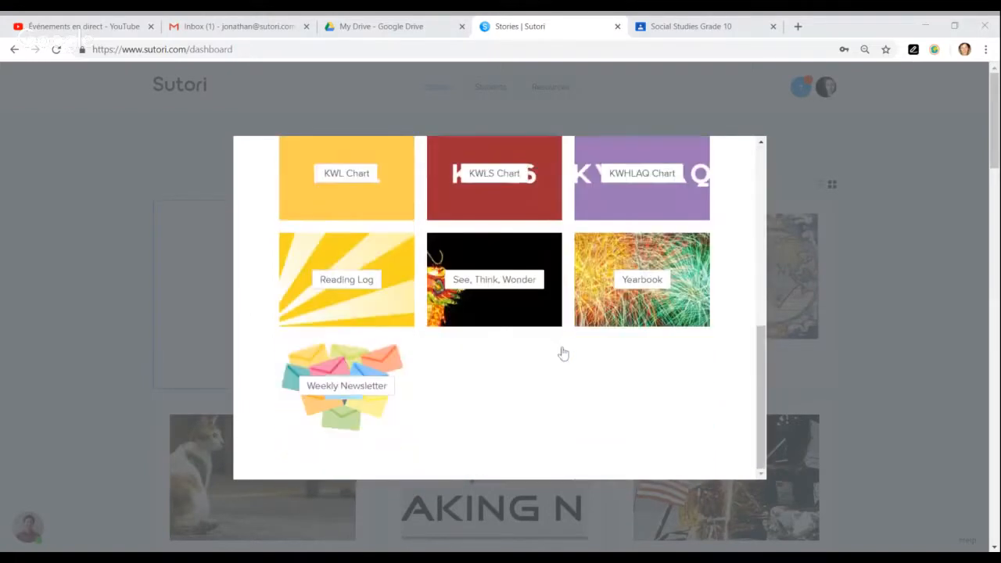
pyautogui.scroll(8, 562, 352)
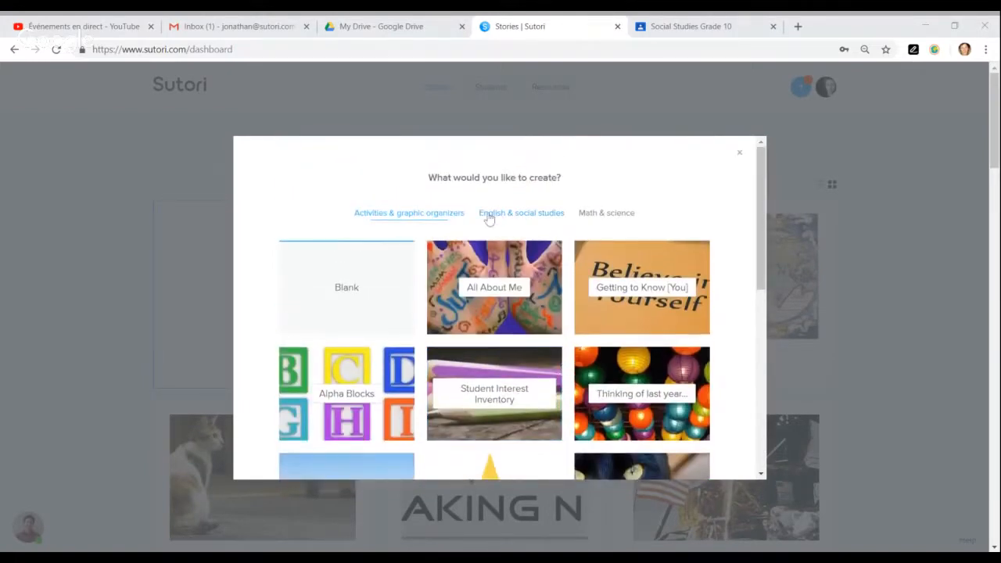
# - Browse the English & social studies and Math & science templates, then create a Blank story
pyautogui.click(510, 223)
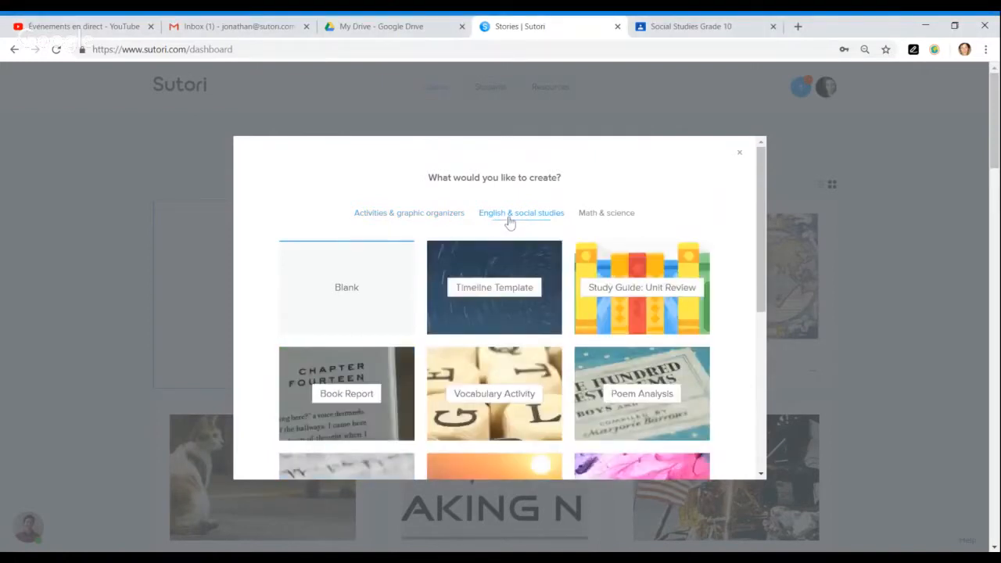
pyautogui.scroll(-1, 528, 371)
pyautogui.scroll(-1, 528, 371)
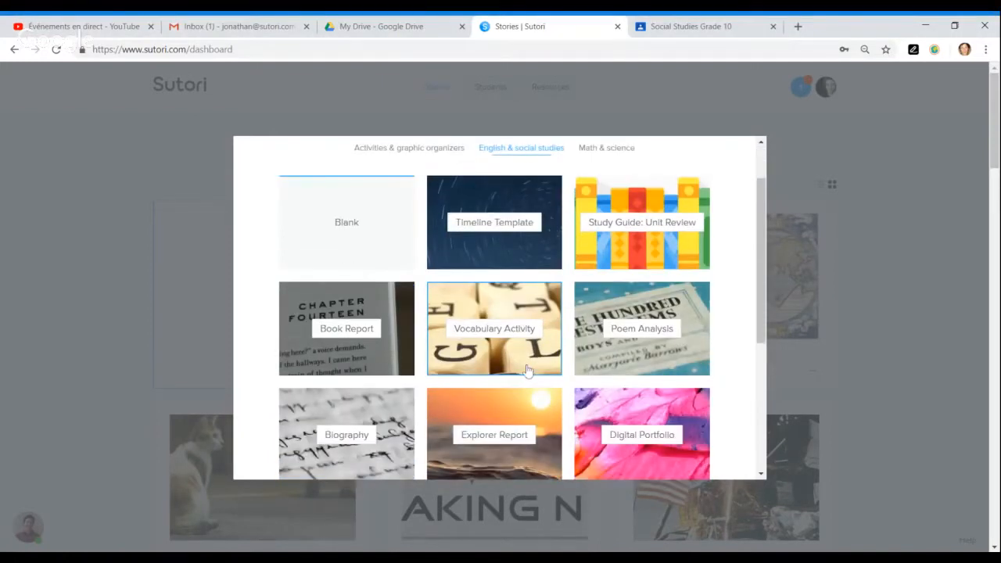
pyautogui.scroll(-2, 528, 371)
pyautogui.scroll(4, 528, 371)
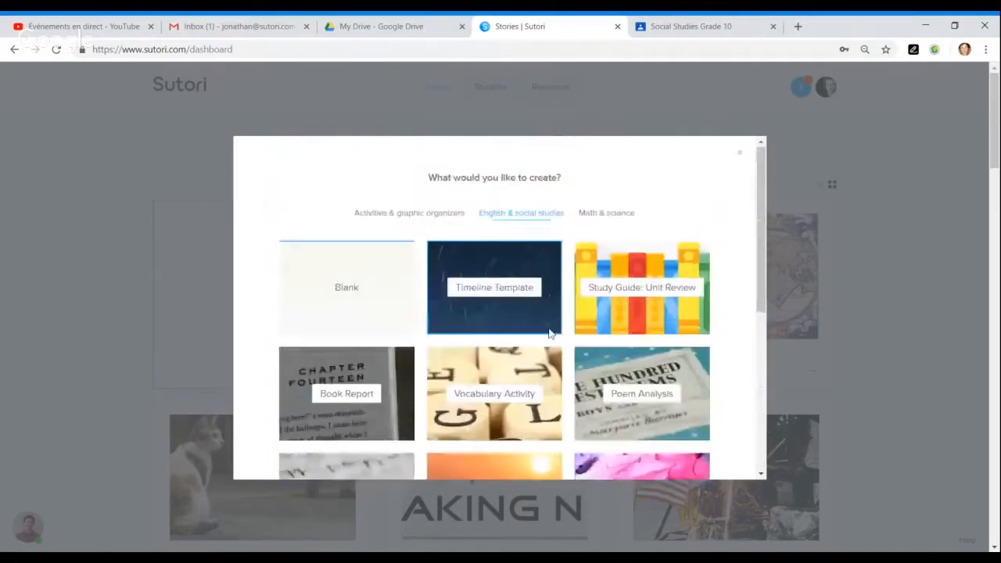
pyautogui.click(601, 217)
pyautogui.scroll(-1, 554, 339)
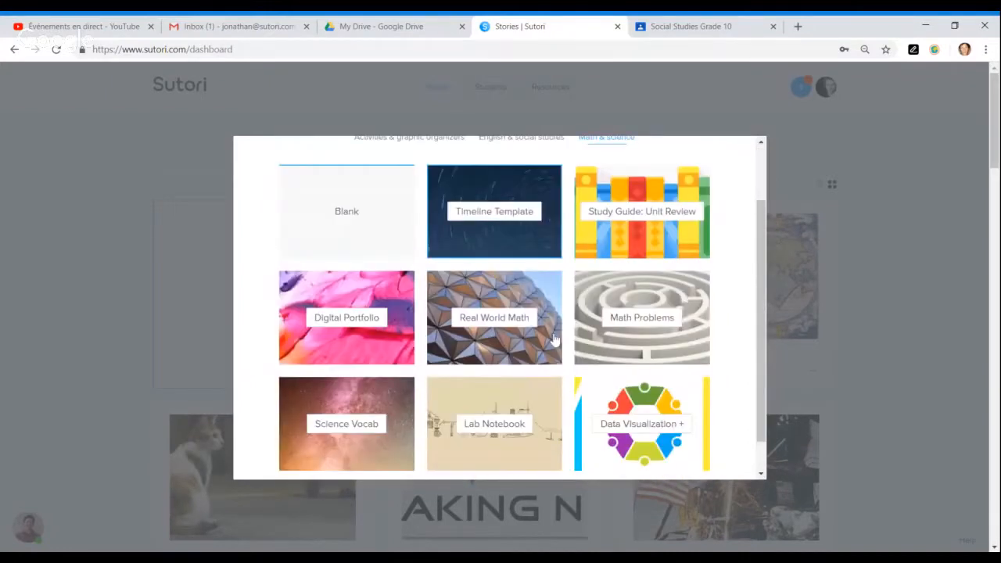
pyautogui.scroll(2, 554, 339)
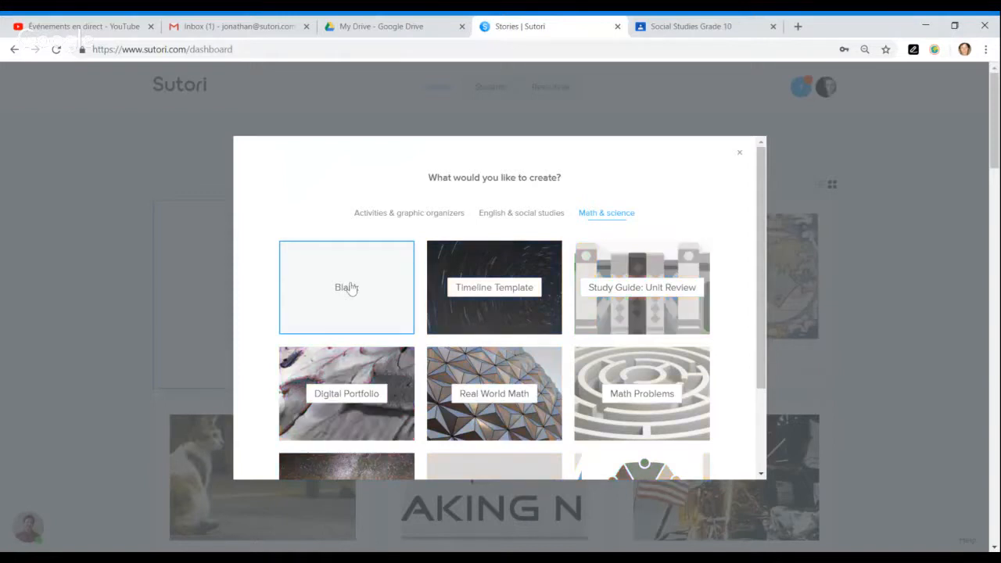
pyautogui.click(350, 287)
pyautogui.click(496, 409)
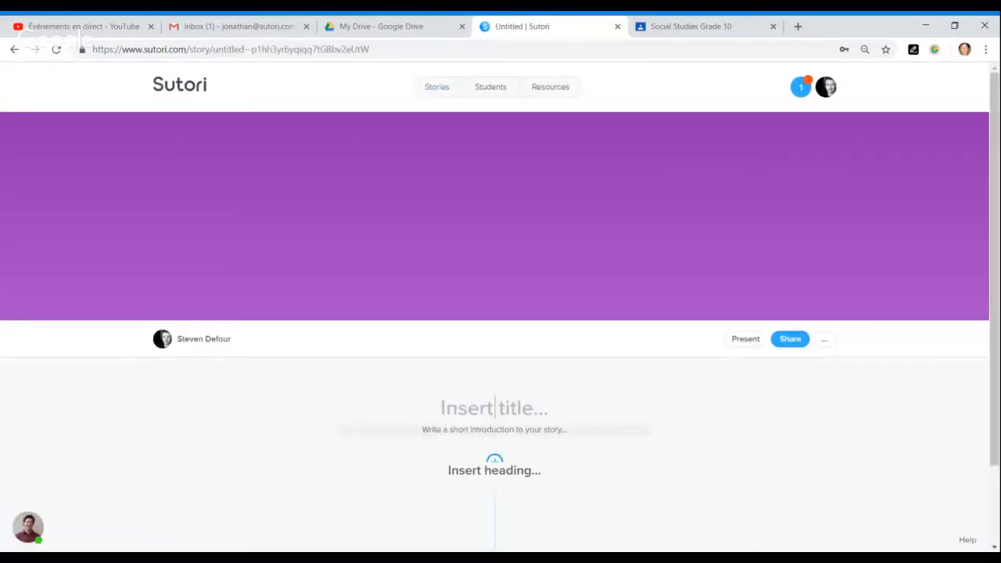
# - Title the new story 'Google Suite and Sutori', correcting the typos
pyautogui.scroll(-1, 649, 379)
pyautogui.write('Google snd u')
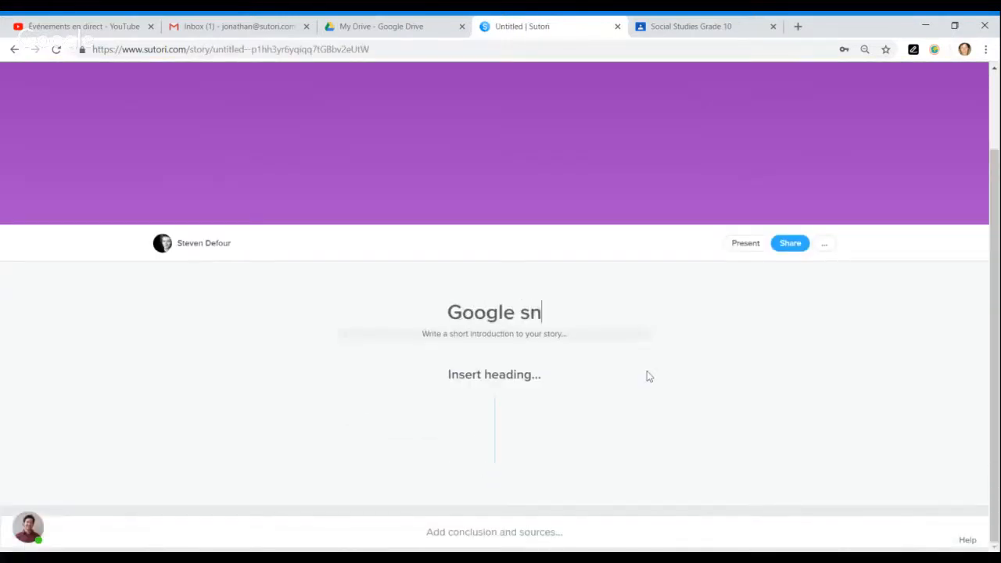
pyautogui.press('BackSpace')
pyautogui.press('BackSpace')
pyautogui.press('BackSpace')
pyautogui.press('BackSpace')
pyautogui.press('BackSpace')
pyautogui.write('an')
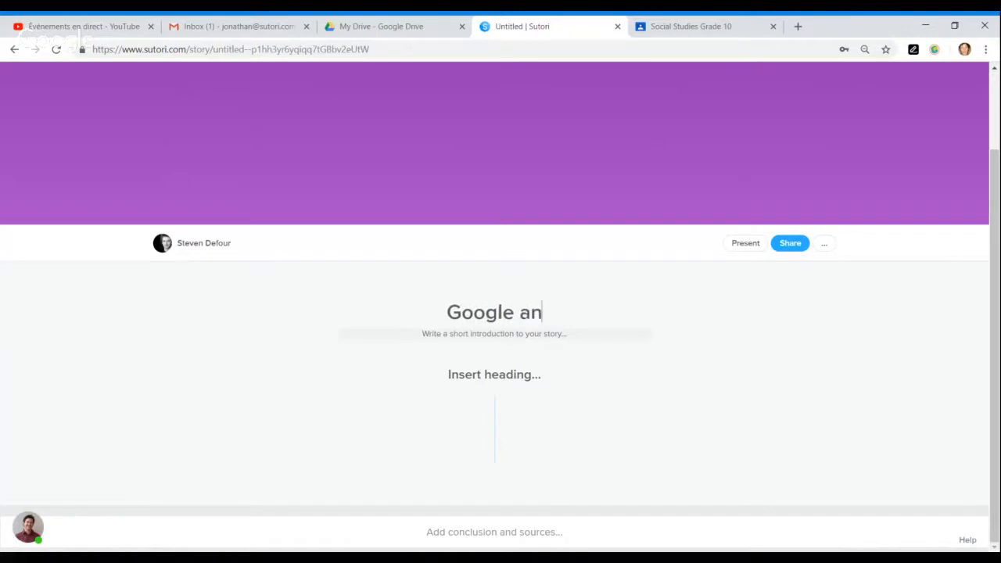
pyautogui.write('d Sutori')
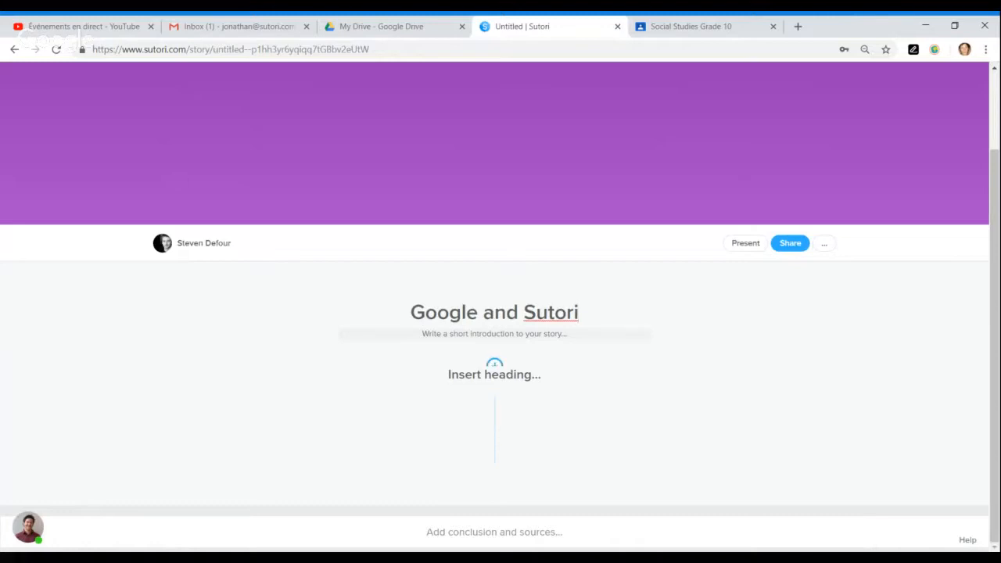
pyautogui.hotkey('ctrl', 'Left')
pyautogui.hotkey('ctrl', 'Left')
pyautogui.write('Suite')
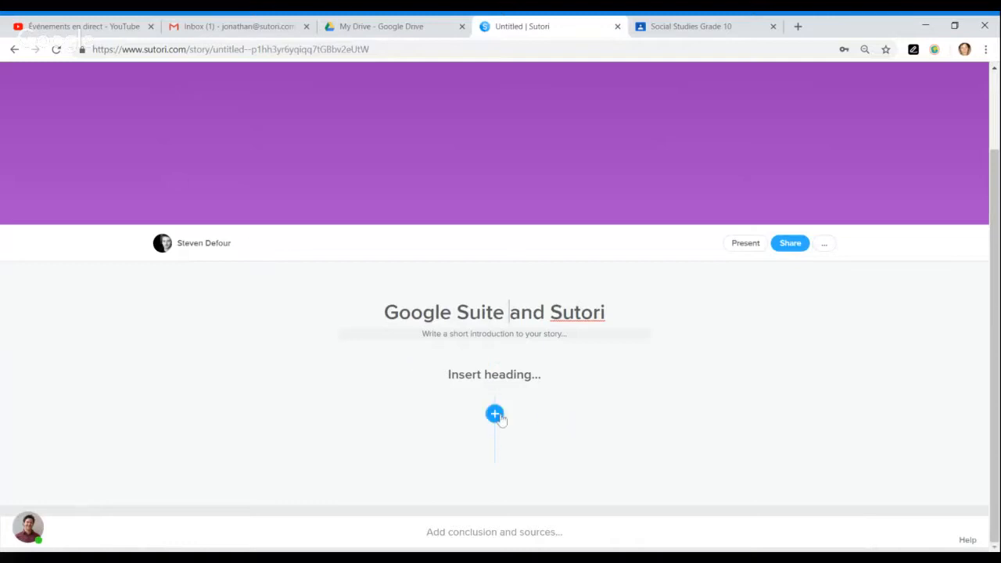
# - Add an Embed item to the story's timeline
pyautogui.click(494, 416)
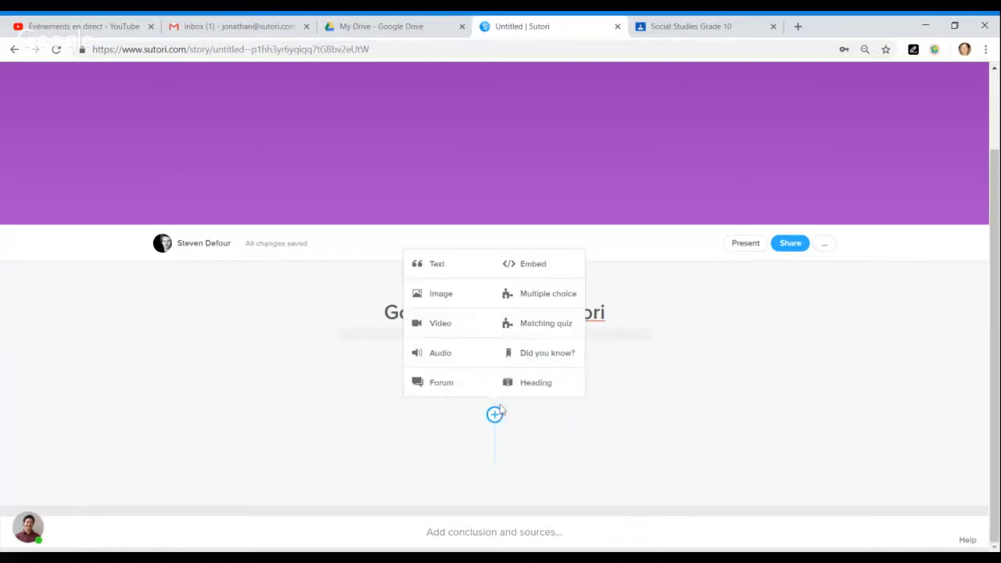
pyautogui.click(532, 279)
pyautogui.scroll(-2, 597, 420)
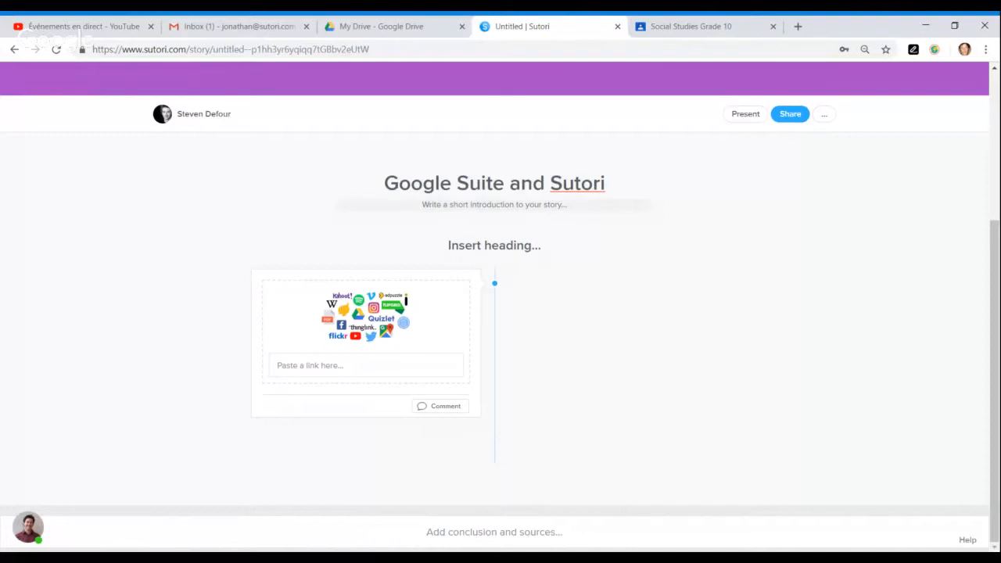
pyautogui.moveTo(524, 332)
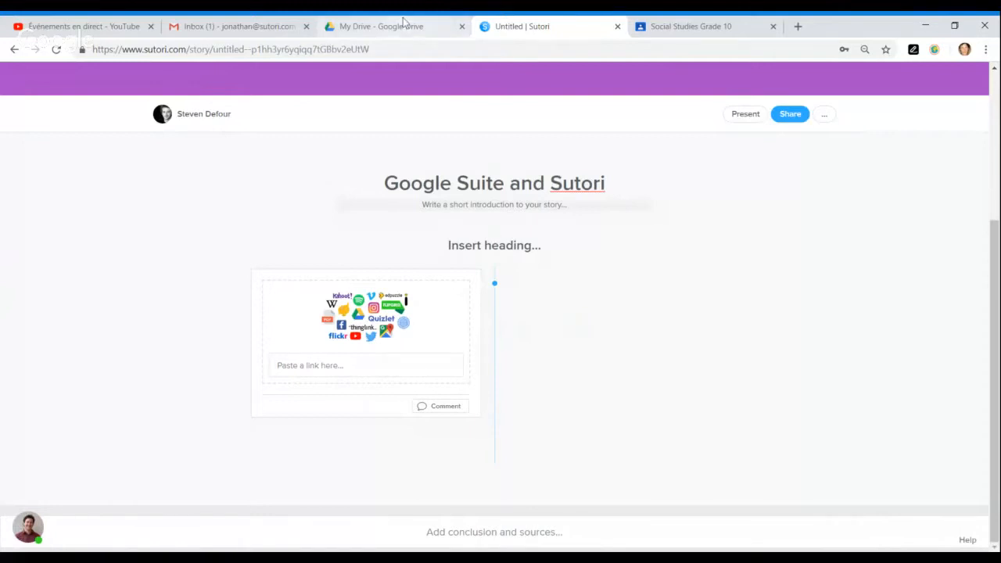
# - Expand the embed item's options and check its link field
pyautogui.click(309, 405)
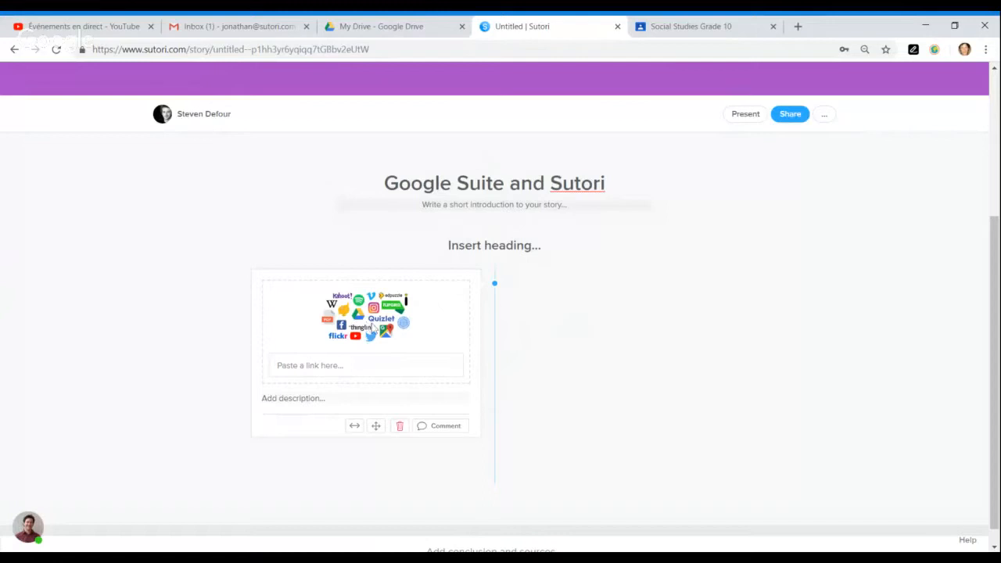
pyautogui.click(372, 365)
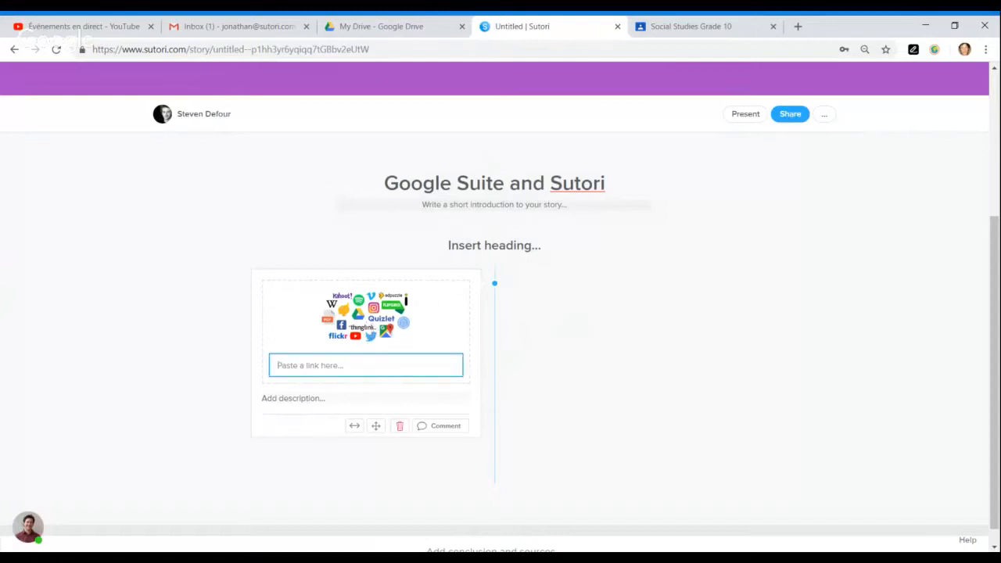
pyautogui.click(553, 353)
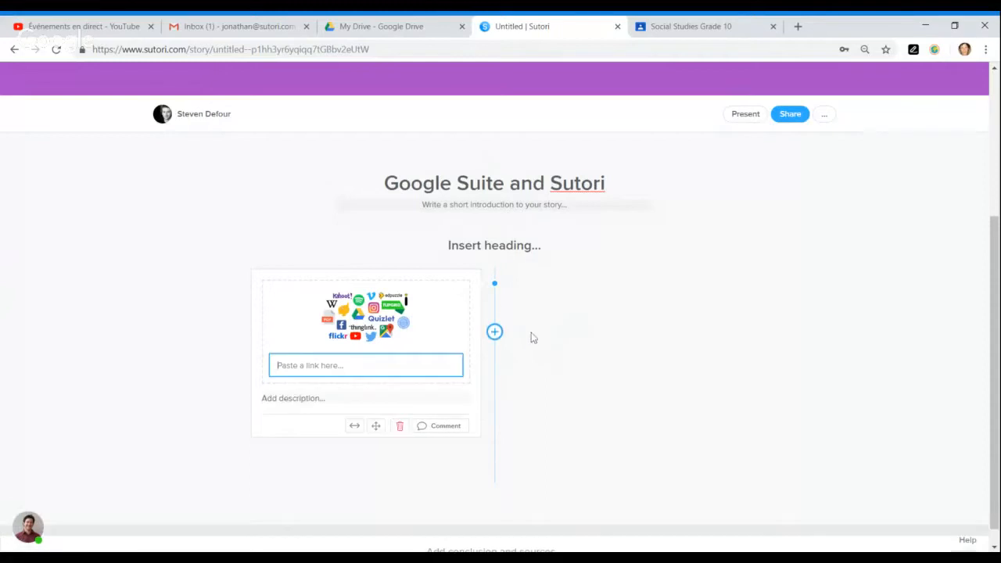
pyautogui.click(512, 338)
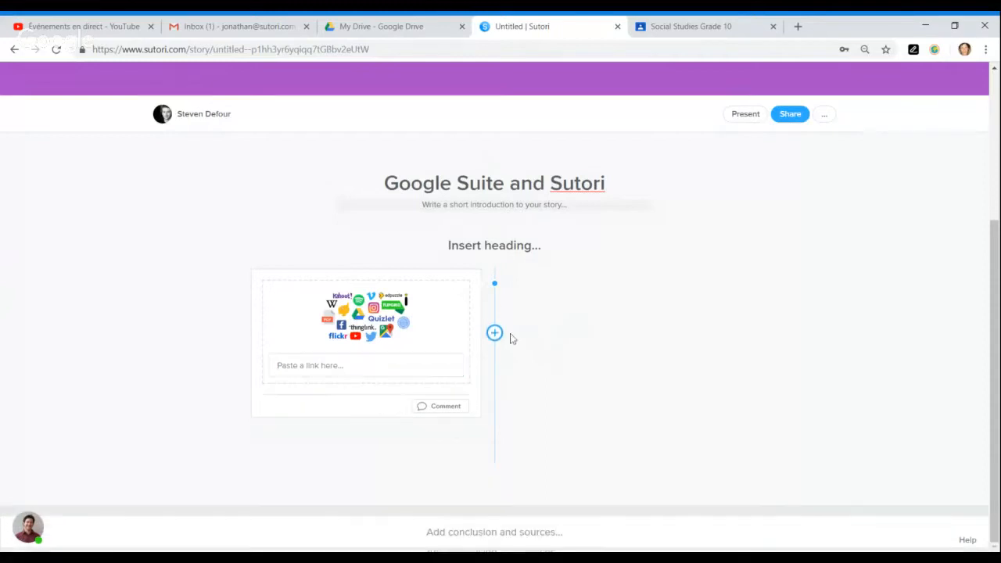
pyautogui.click(363, 32)
# - Find Lesson plan in My Drive and open it in Google Docs
pyautogui.scroll(-3, 425, 313)
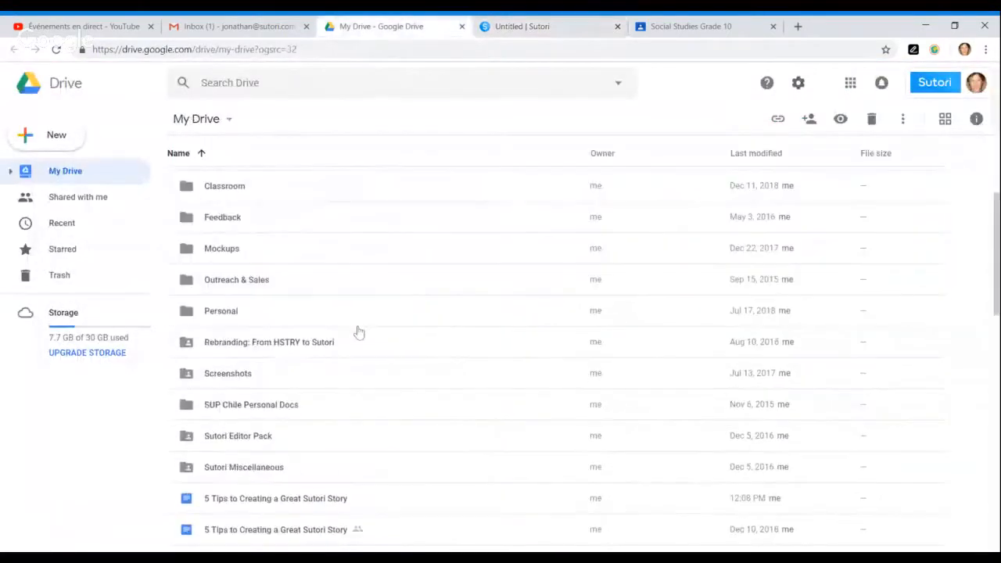
pyautogui.scroll(-6, 419, 315)
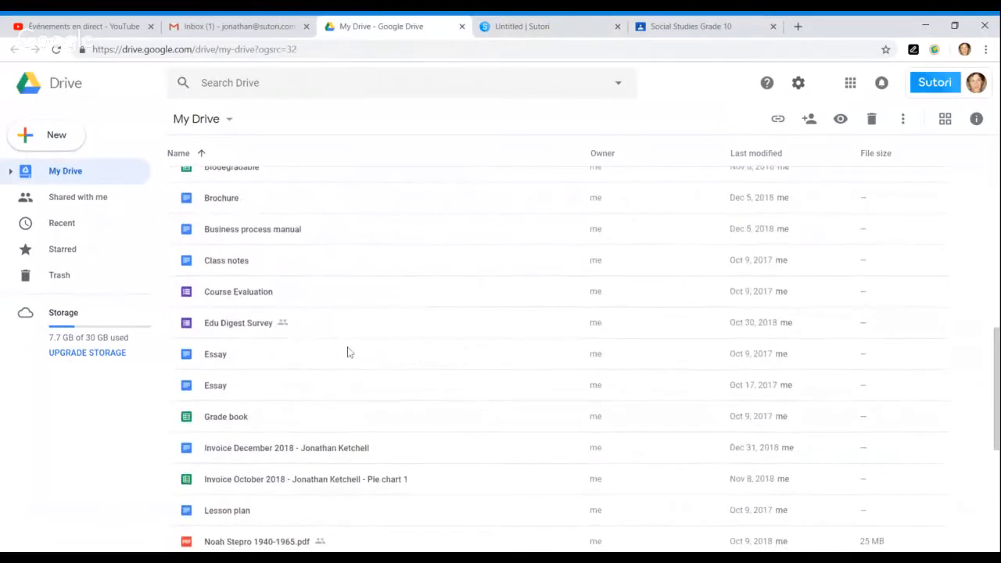
pyautogui.scroll(-3, 349, 353)
pyautogui.doubleClick(235, 382)
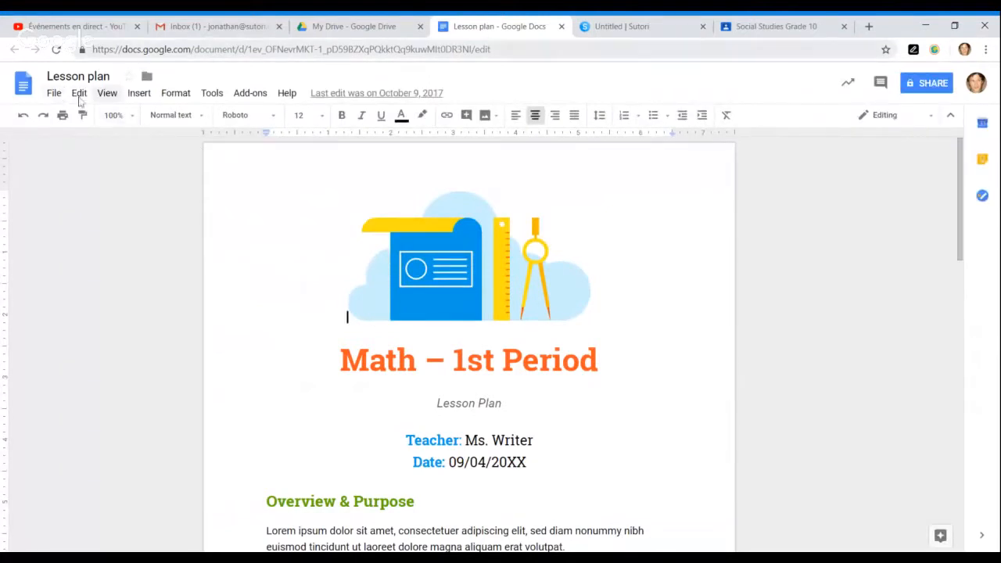
# - Publish the Lesson plan via File > Publish to the web and copy its link
pyautogui.click(55, 95)
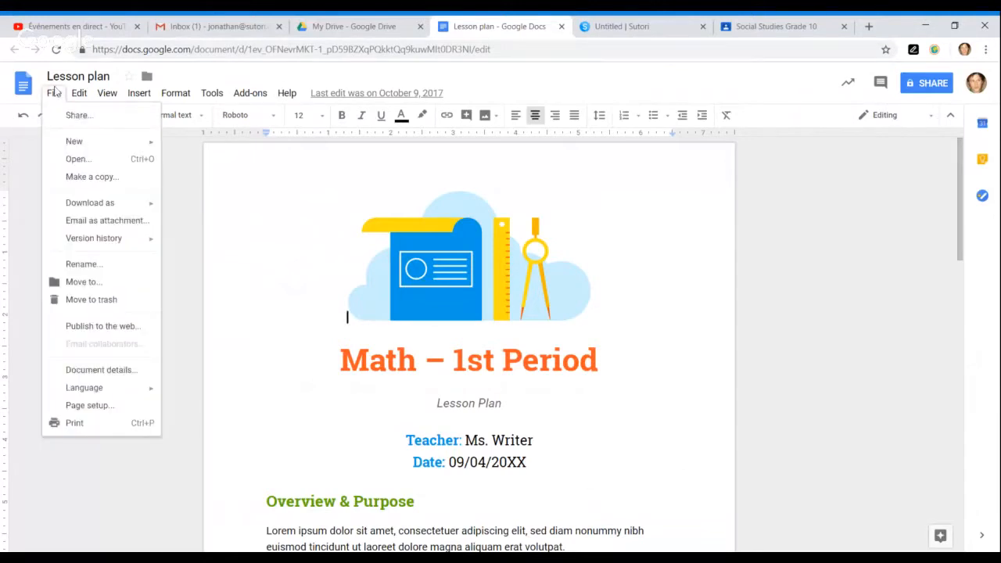
pyautogui.click(135, 332)
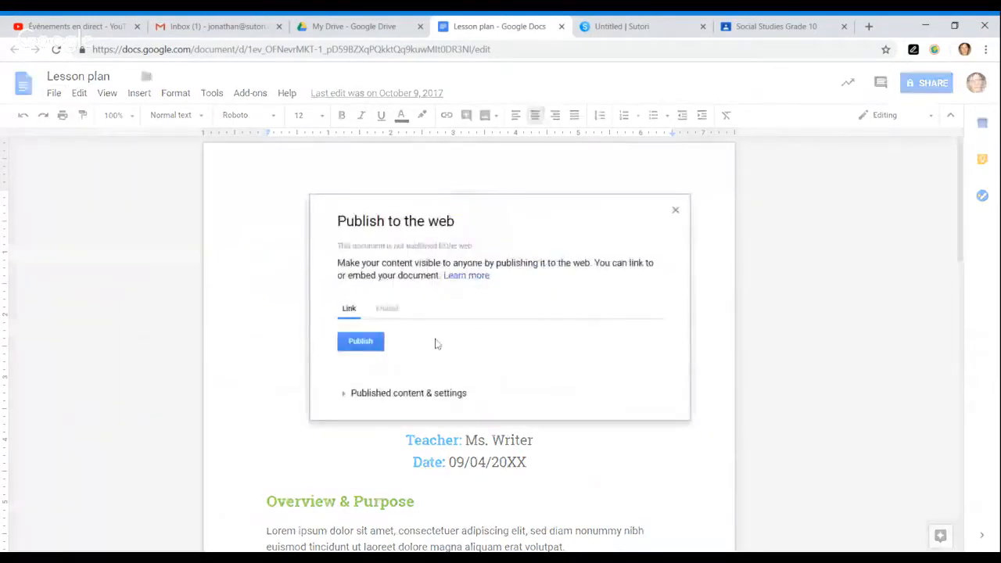
pyautogui.click(370, 349)
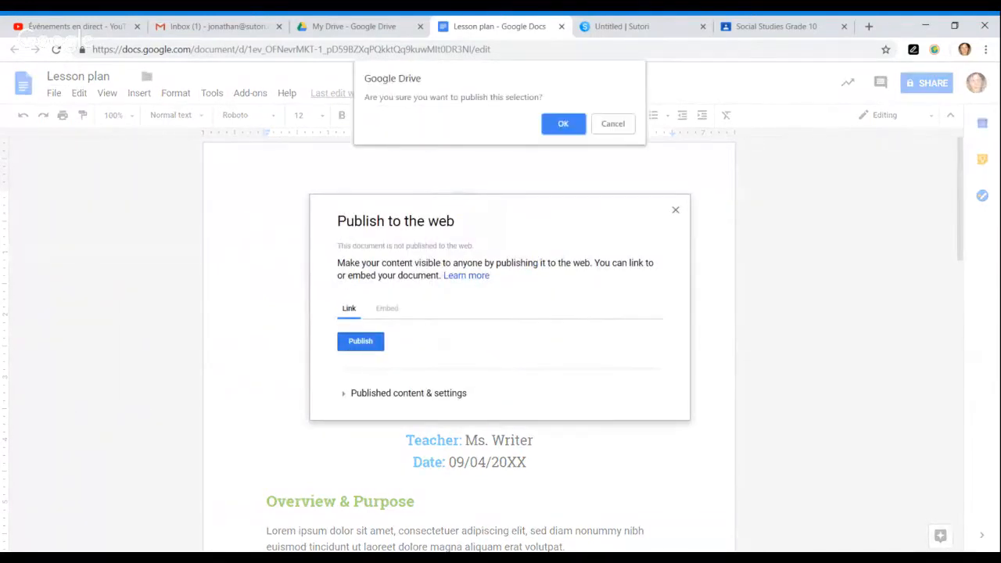
pyautogui.click(563, 124)
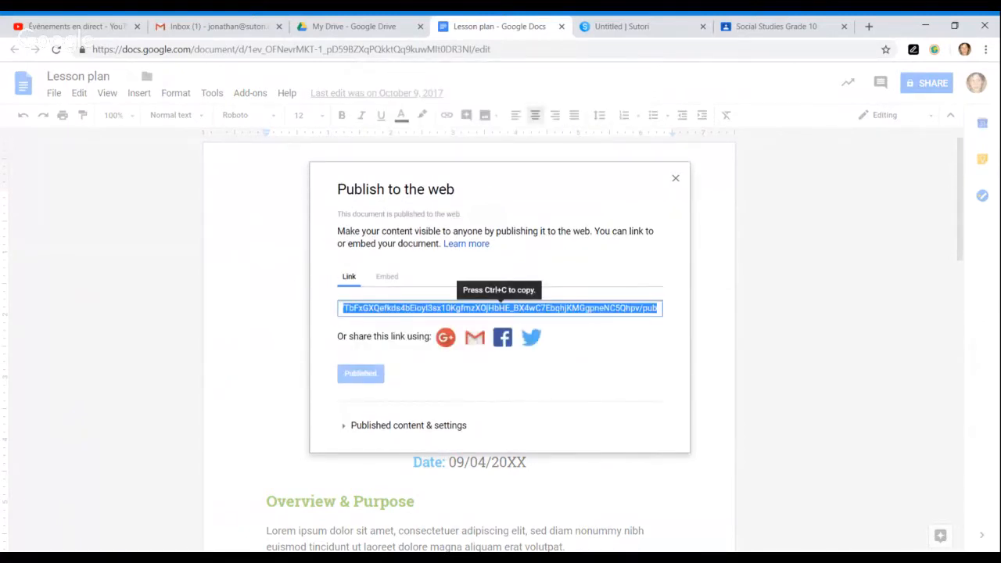
pyautogui.hotkey('ctrl', 'c')
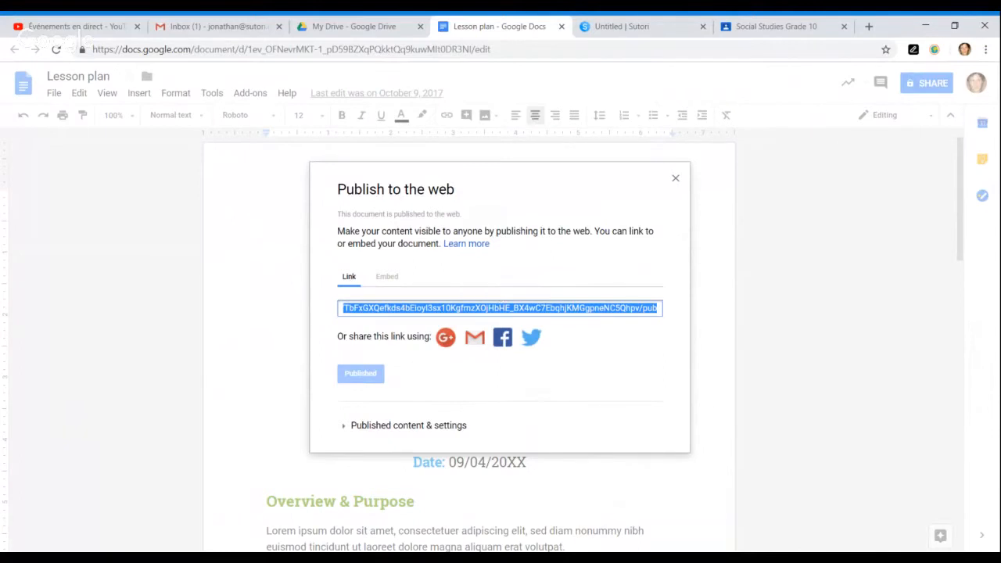
pyautogui.click(625, 30)
# - Paste the published Lesson plan link into the embed item and make it full width
pyautogui.click(366, 365)
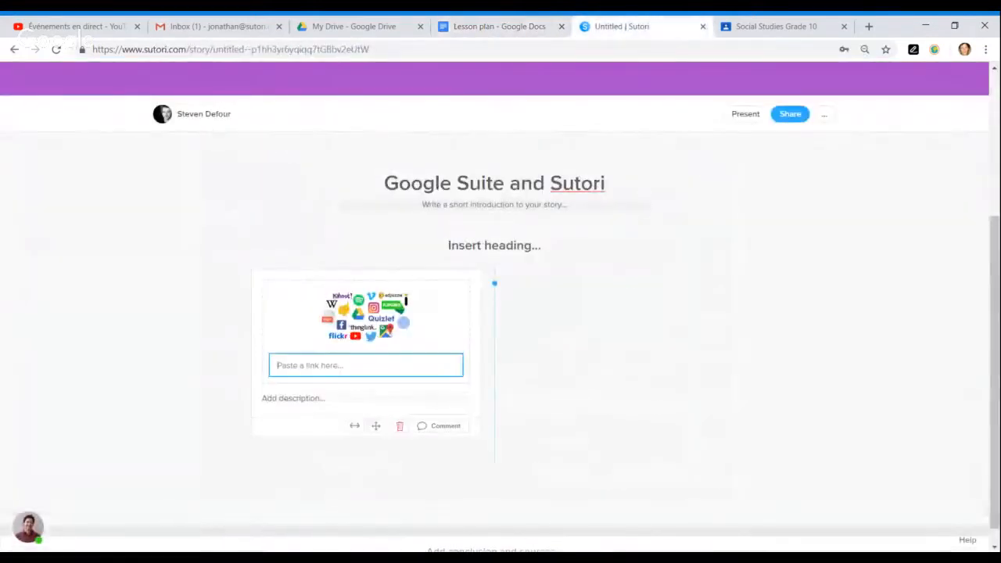
pyautogui.hotkey('ctrl', 'v')
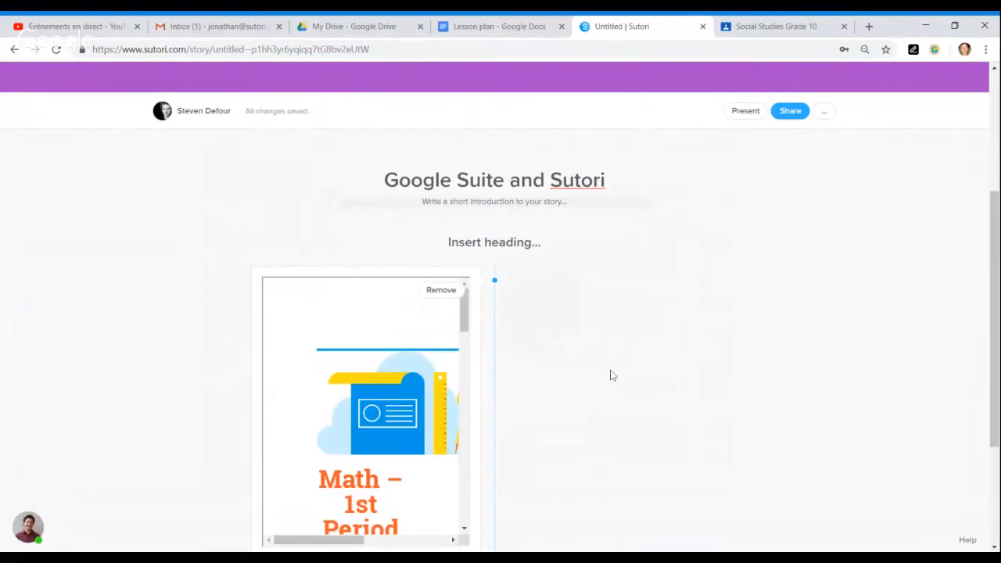
pyautogui.scroll(-2, 613, 375)
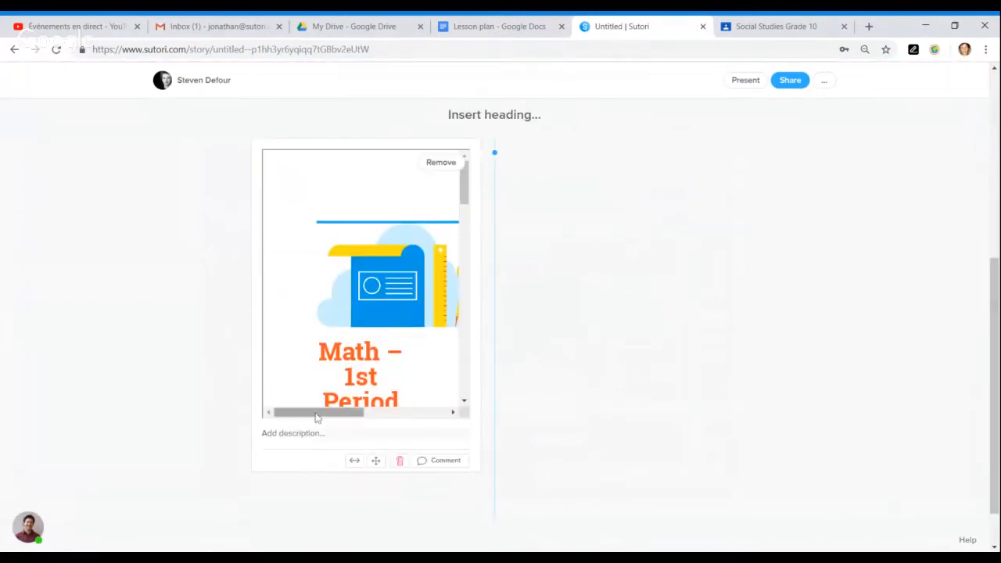
pyautogui.click(353, 463)
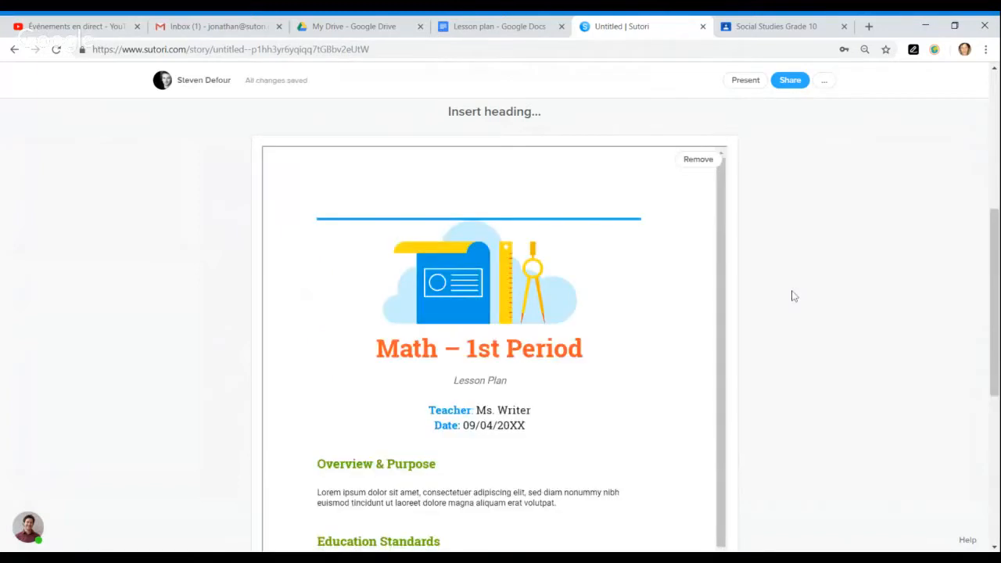
# - Add a second Embed block below the lesson plan
pyautogui.scroll(-3, 783, 328)
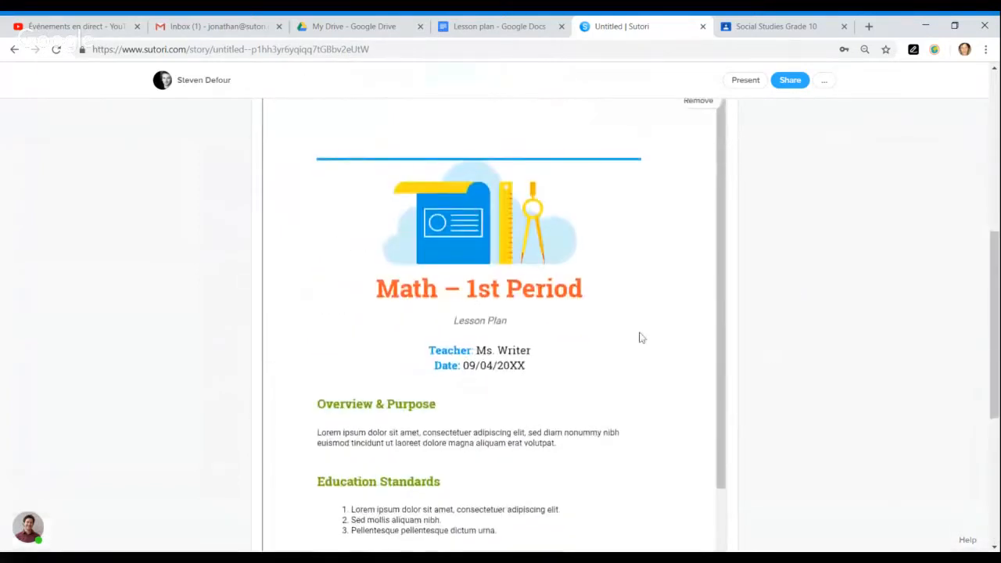
pyautogui.scroll(-4, 639, 337)
pyautogui.scroll(-2, 740, 400)
pyautogui.scroll(5, 762, 402)
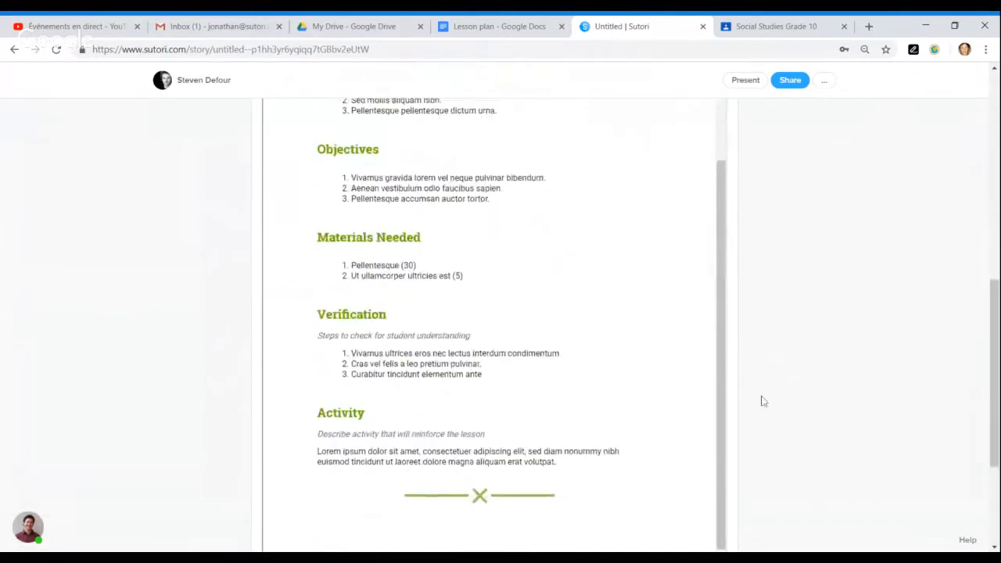
pyautogui.scroll(-8, 771, 414)
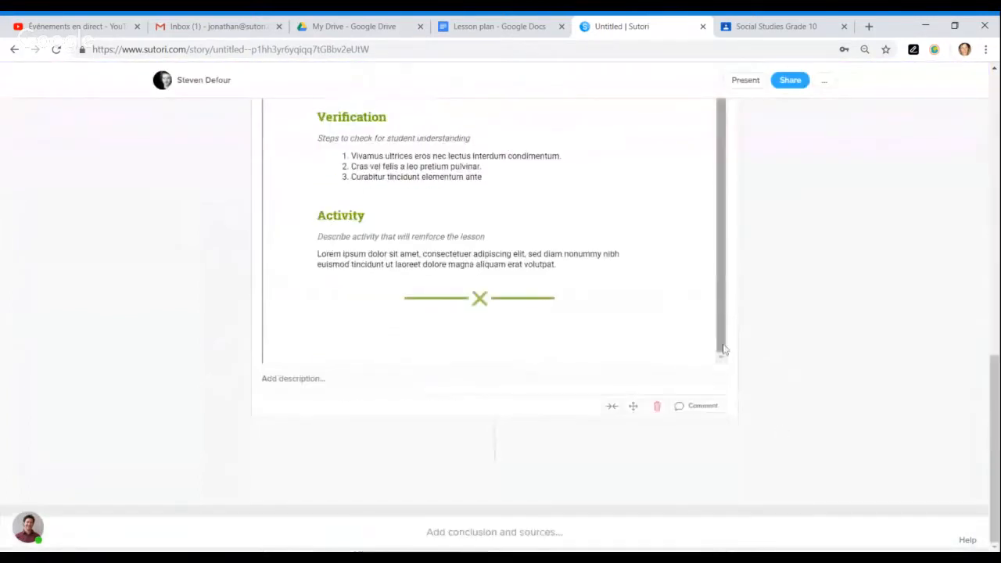
pyautogui.click(494, 436)
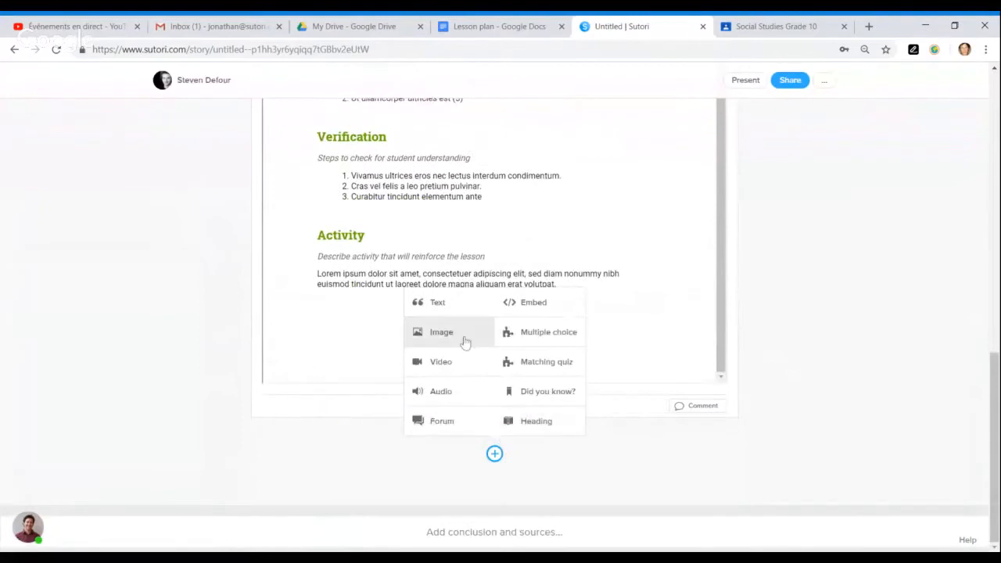
pyautogui.click(528, 305)
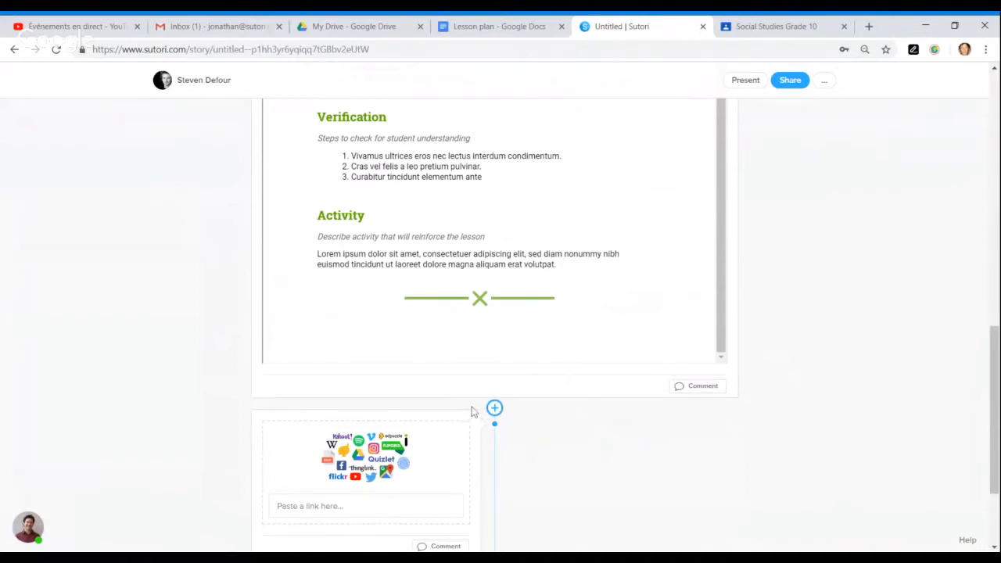
# - Open the Science fair presentation from the Google Drive file list
pyautogui.click(327, 27)
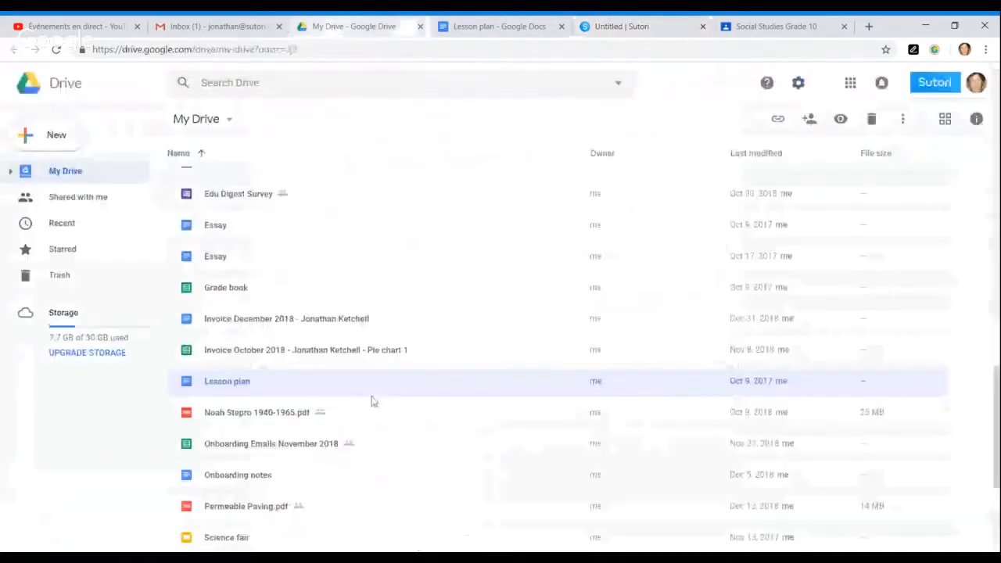
pyautogui.scroll(-2, 294, 411)
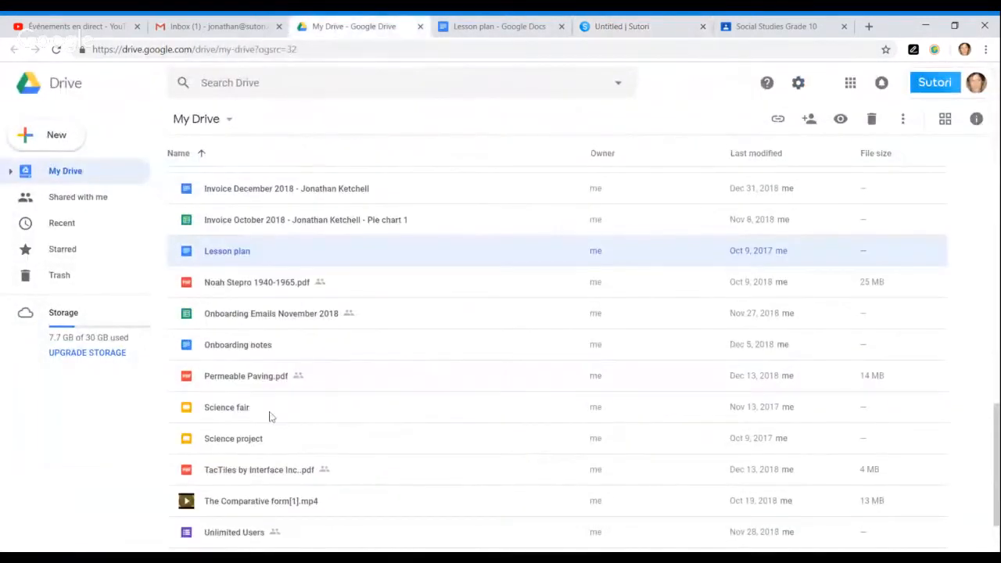
pyautogui.click(270, 416)
pyautogui.doubleClick(270, 417)
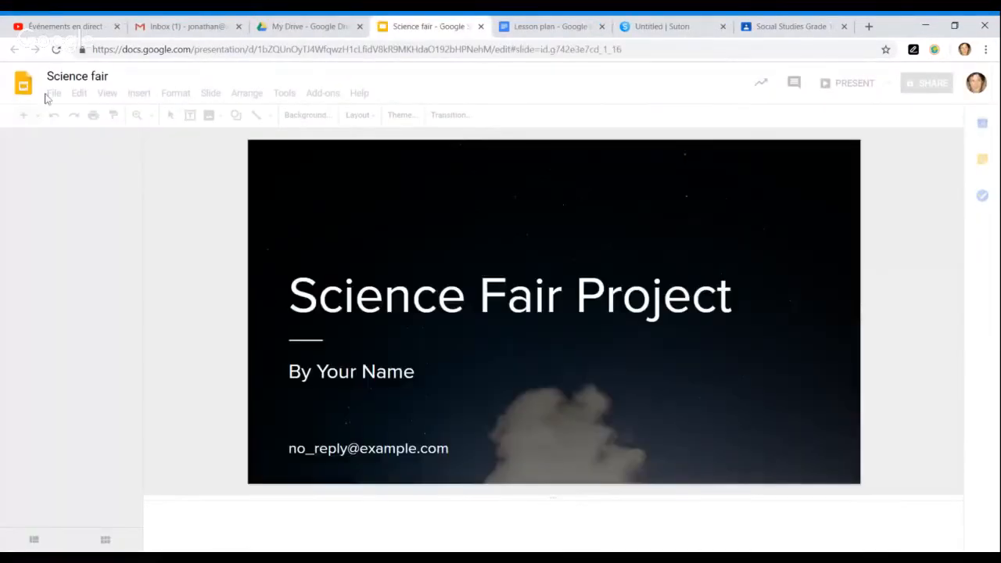
# - Publish the presentation to the web, copy its public link, and return to the story's empty embed
pyautogui.click(54, 94)
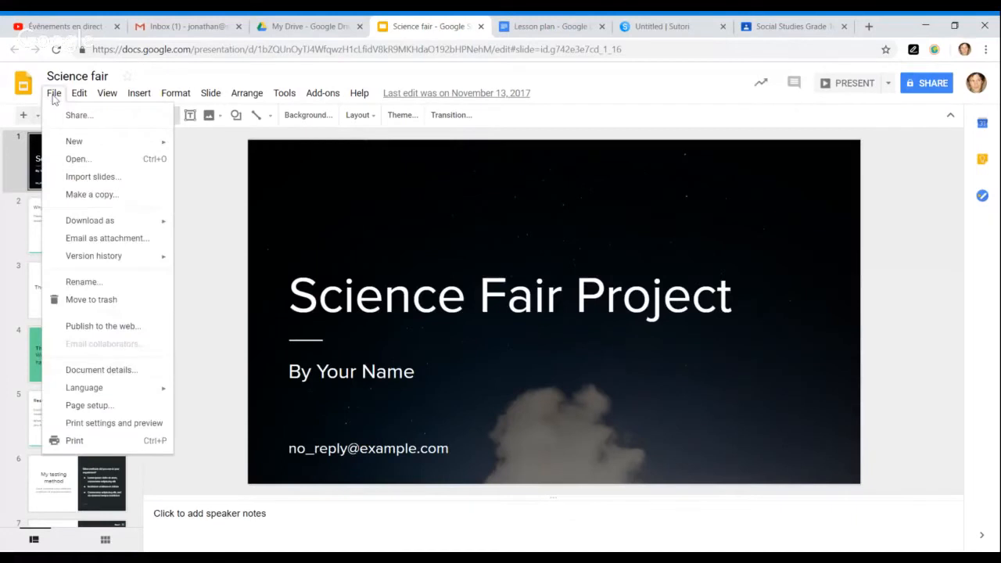
pyautogui.click(125, 334)
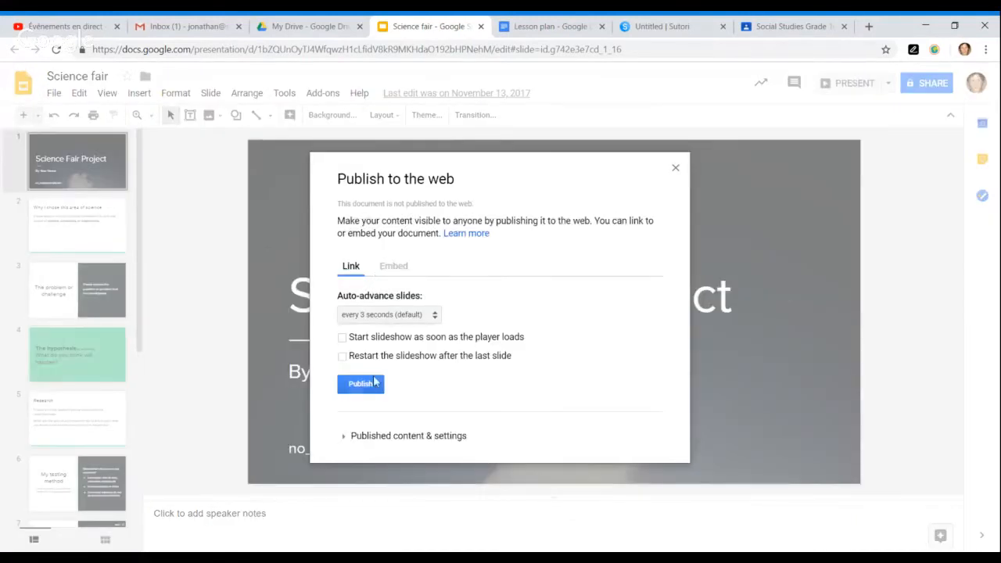
pyautogui.click(371, 384)
pyautogui.click(560, 124)
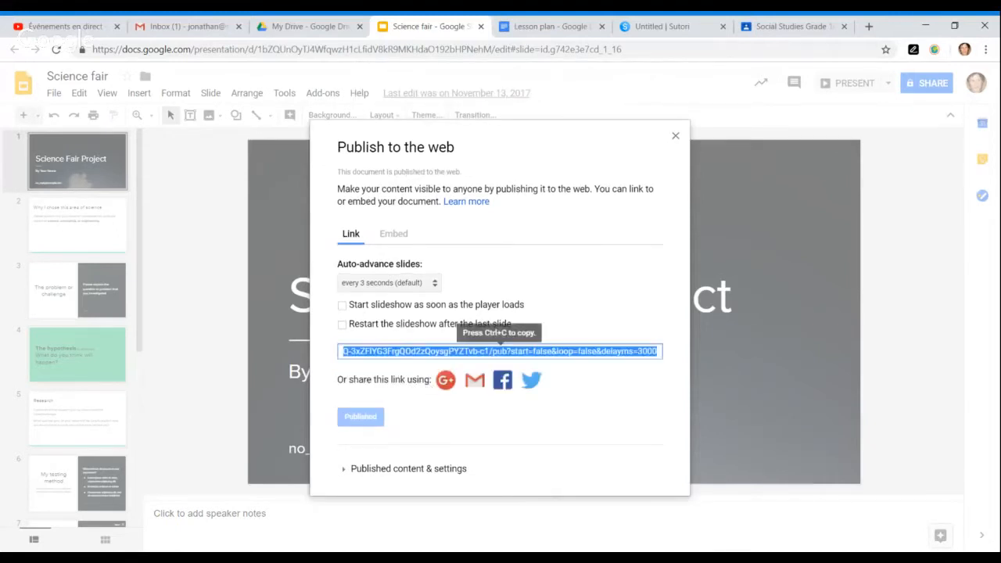
pyautogui.hotkey('ctrl', 'c')
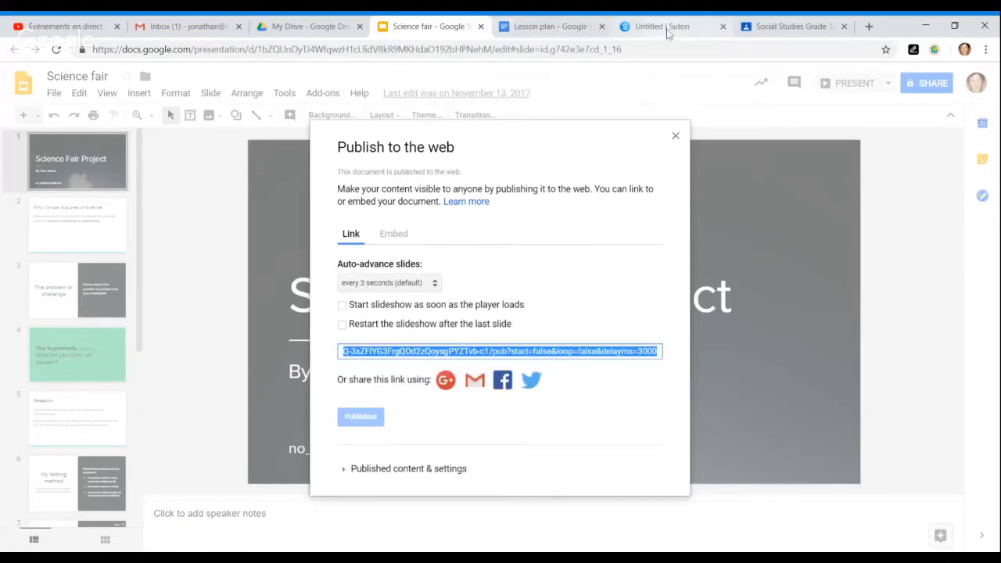
pyautogui.click(667, 26)
pyautogui.click(348, 507)
# - Paste the Science Fair Project link into the embed block and add two more empty Embed blocks
pyautogui.hotkey('ctrl', 'v')
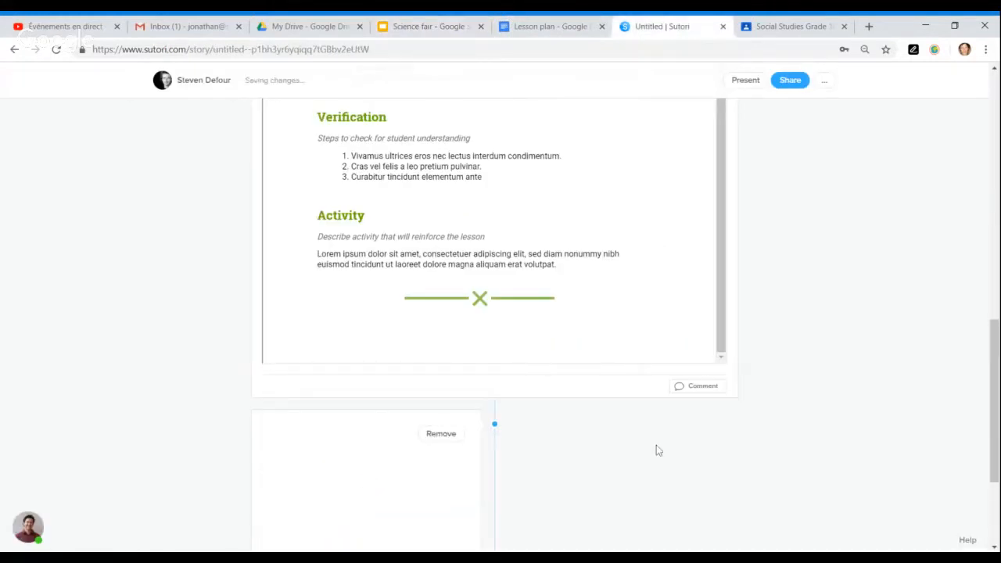
pyautogui.scroll(-2, 659, 451)
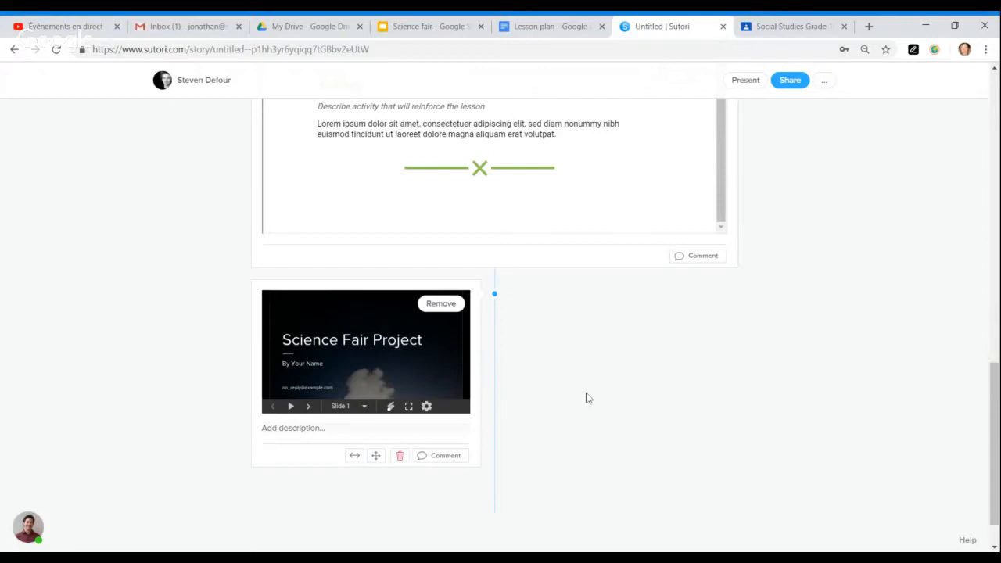
pyautogui.click(494, 340)
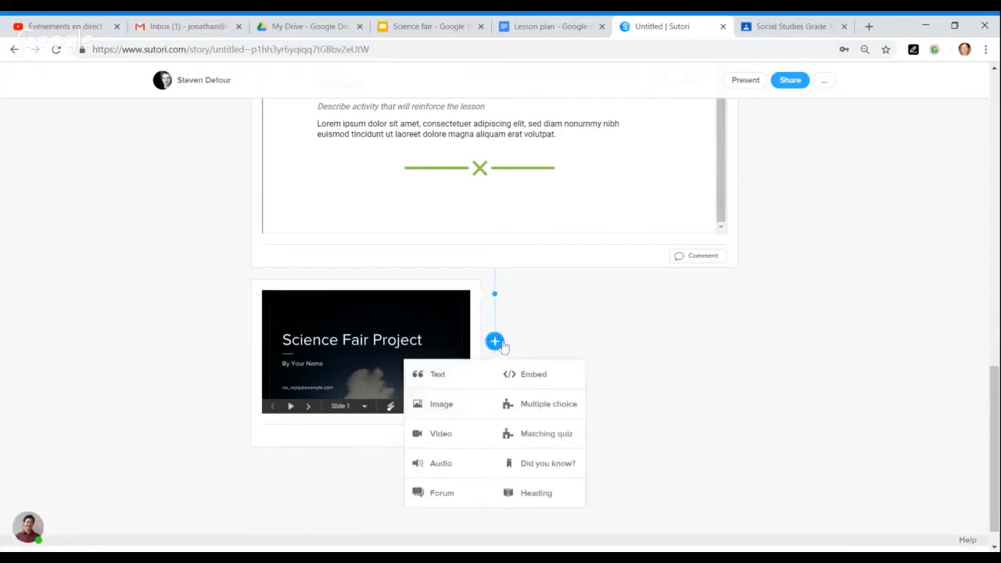
pyautogui.click(537, 376)
pyautogui.scroll(-1, 505, 412)
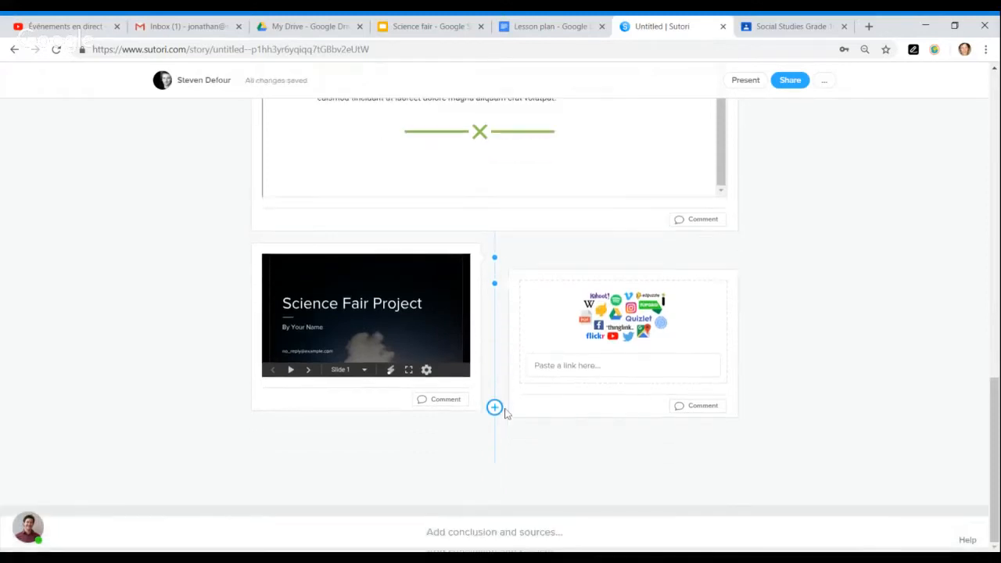
pyautogui.click(498, 419)
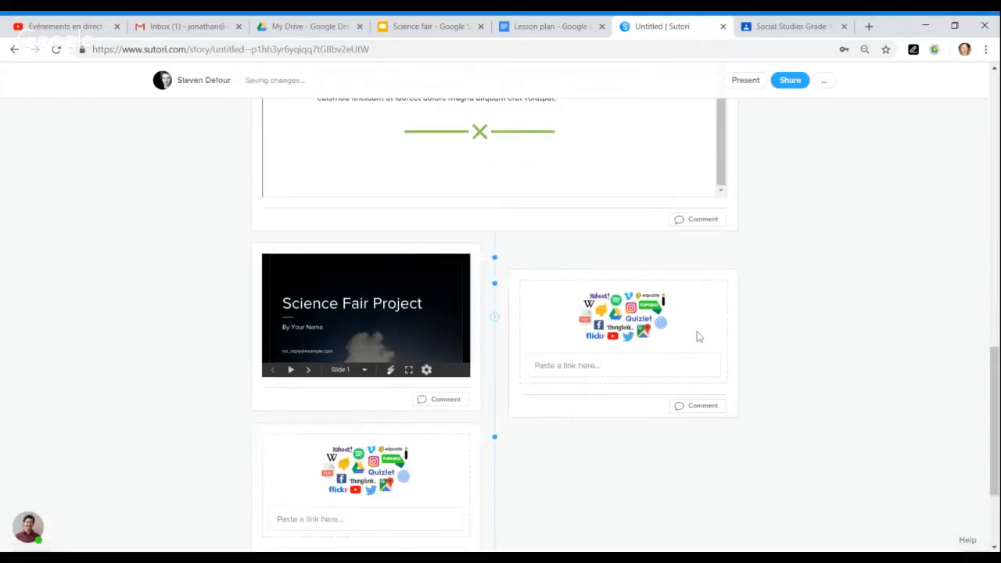
pyautogui.click(602, 366)
pyautogui.hotkey('ctrl', 'v')
pyautogui.click(812, 317)
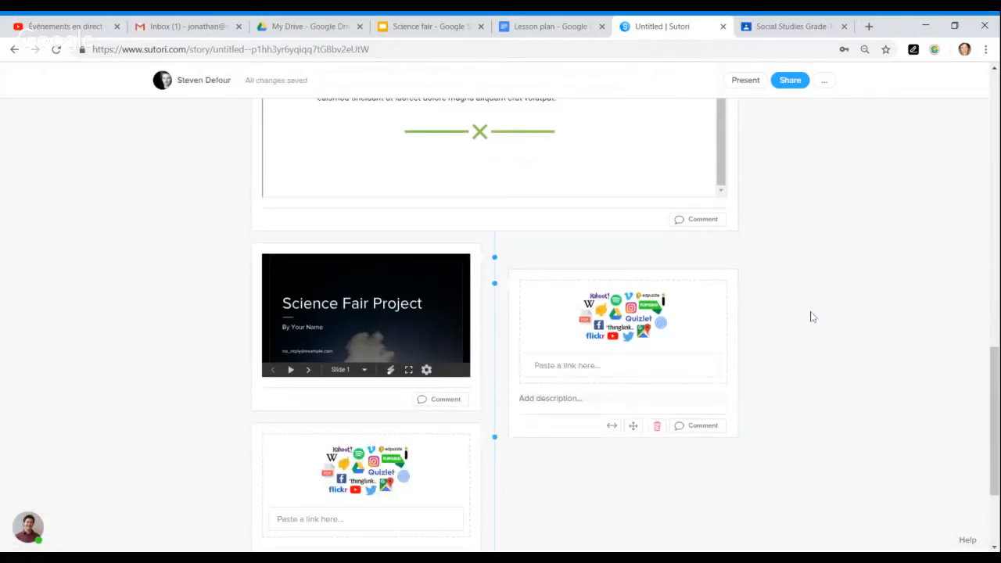
pyautogui.click(268, 28)
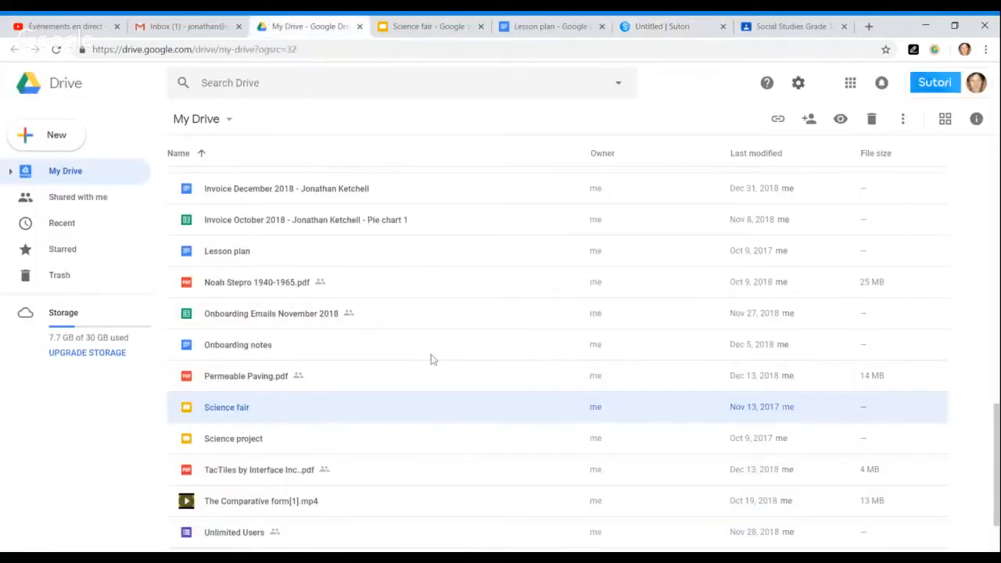
# - Copy the web address of the Webinar Google Classroom + Sutori form from Drive's Quick Access
pyautogui.scroll(15, 462, 348)
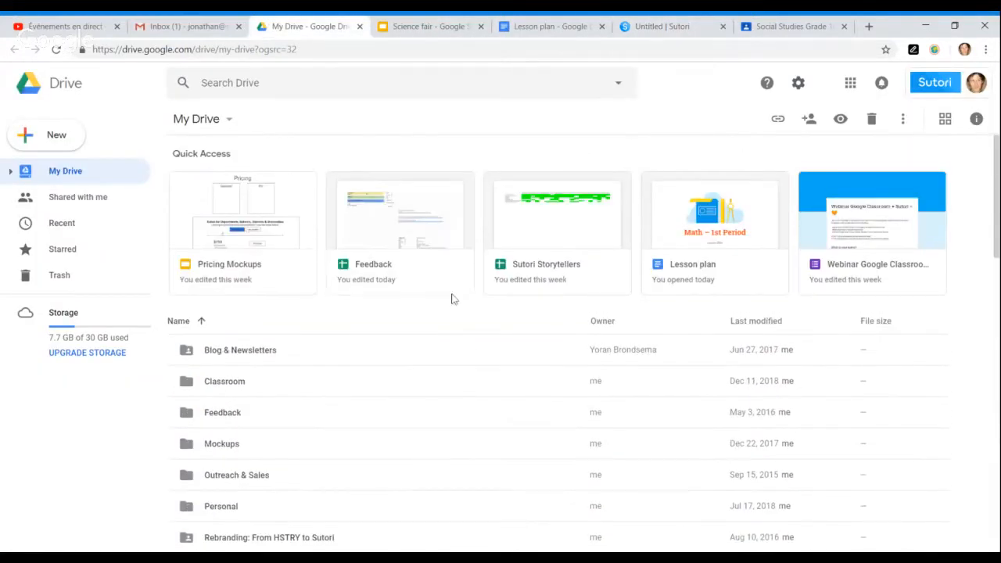
pyautogui.doubleClick(845, 239)
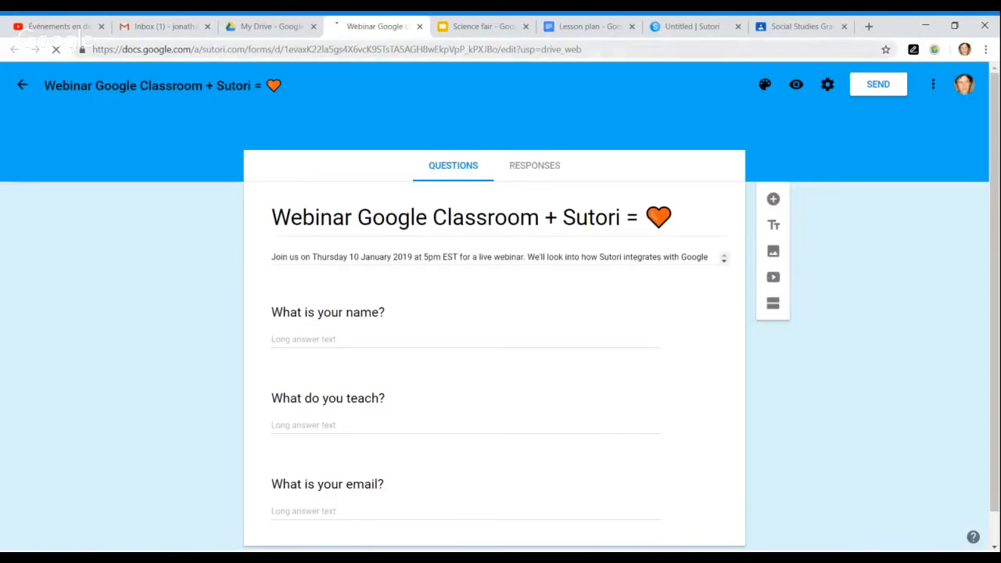
pyautogui.click(358, 50)
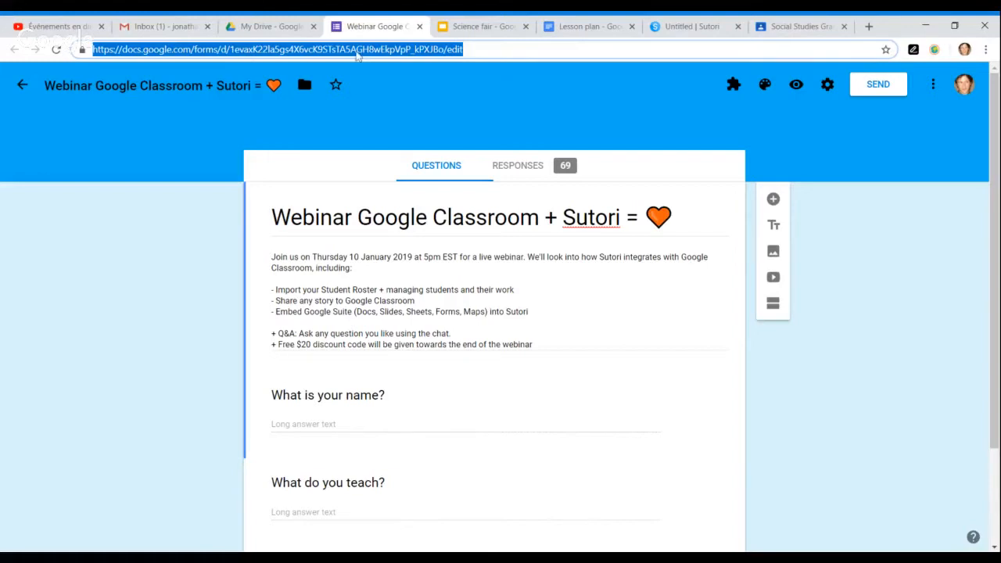
pyautogui.click(673, 28)
pyautogui.click(570, 365)
# - Paste the form link into the right-hand block to embed the webinar form beside the slideshow
pyautogui.hotkey('ctrl', 'v')
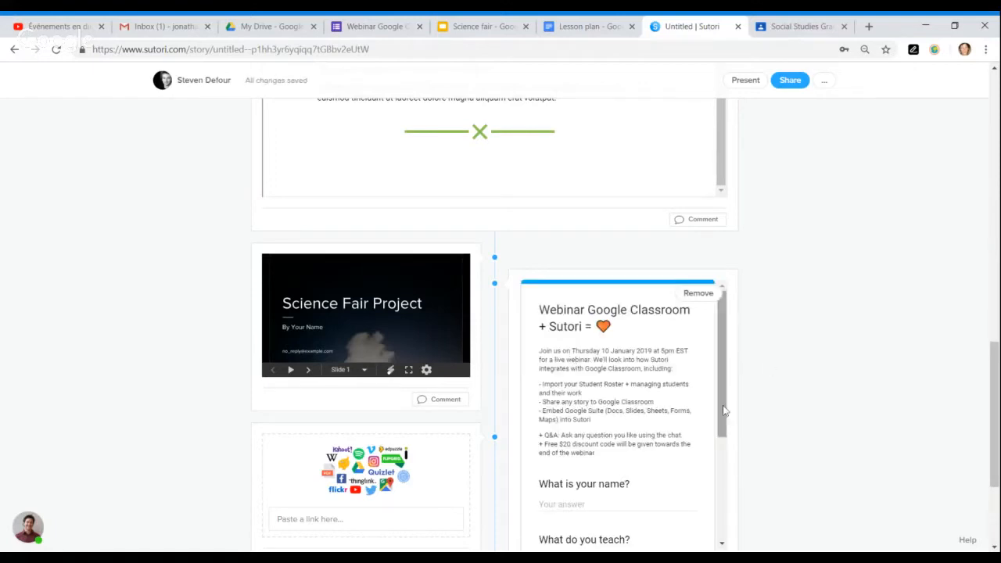
pyautogui.scroll(-1, 661, 396)
pyautogui.scroll(-1, 661, 395)
pyautogui.scroll(-2, 801, 418)
pyautogui.scroll(-1, 688, 380)
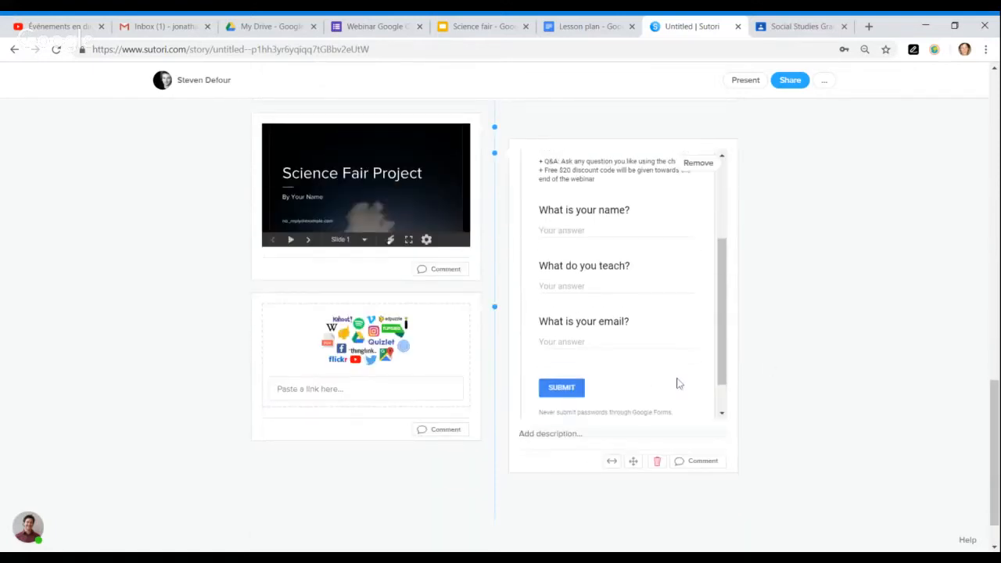
pyautogui.scroll(3, 708, 365)
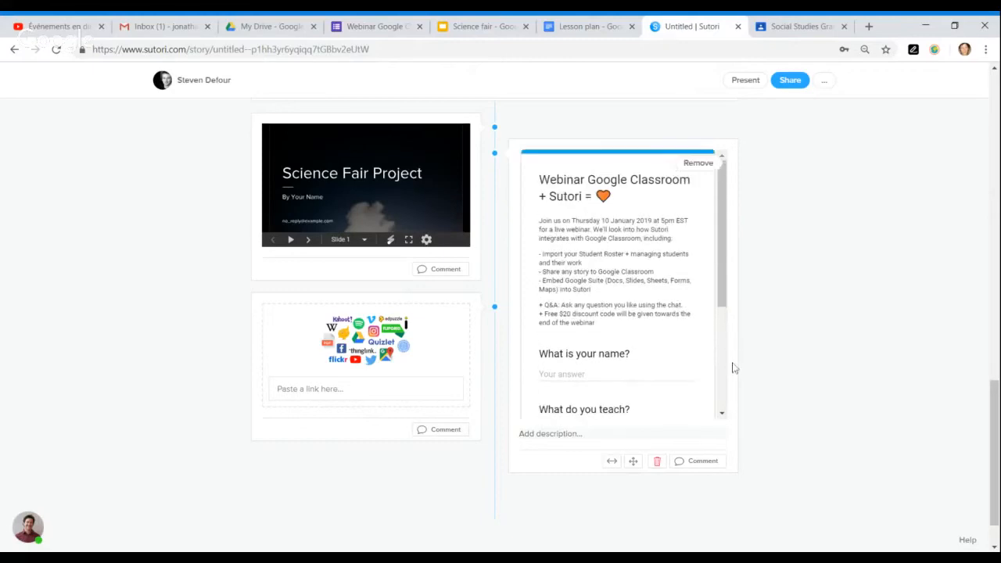
pyautogui.scroll(1, 778, 390)
pyautogui.scroll(10, 778, 389)
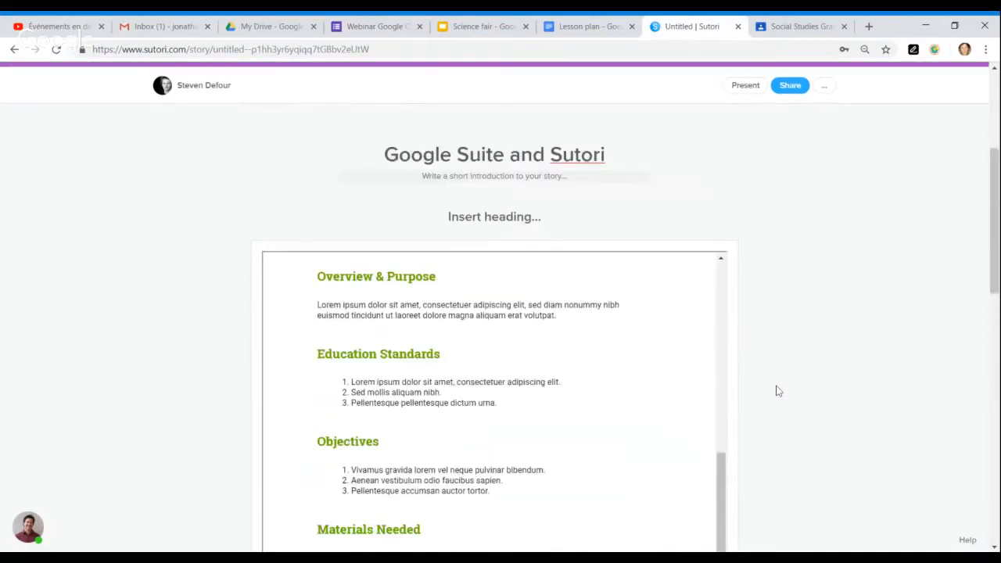
pyautogui.scroll(-15, 778, 389)
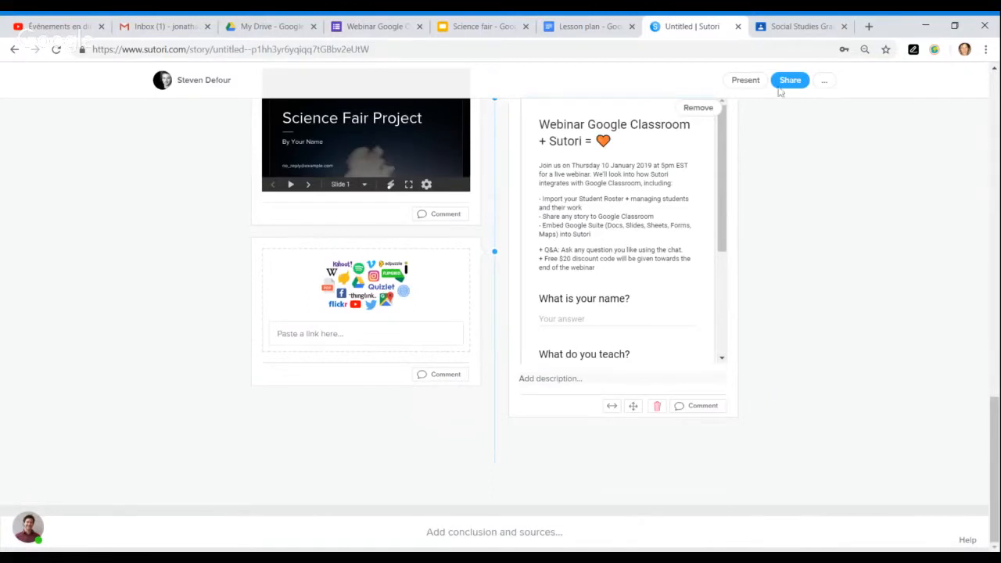
# - Search 'google maps' in a new browser tab and open Google Maps
pyautogui.click(796, 29)
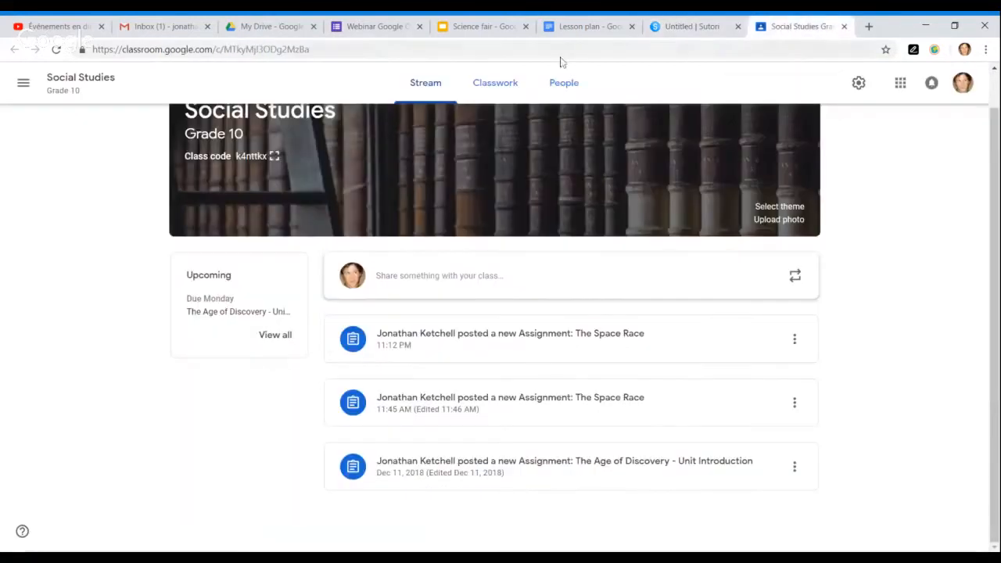
pyautogui.click(875, 27)
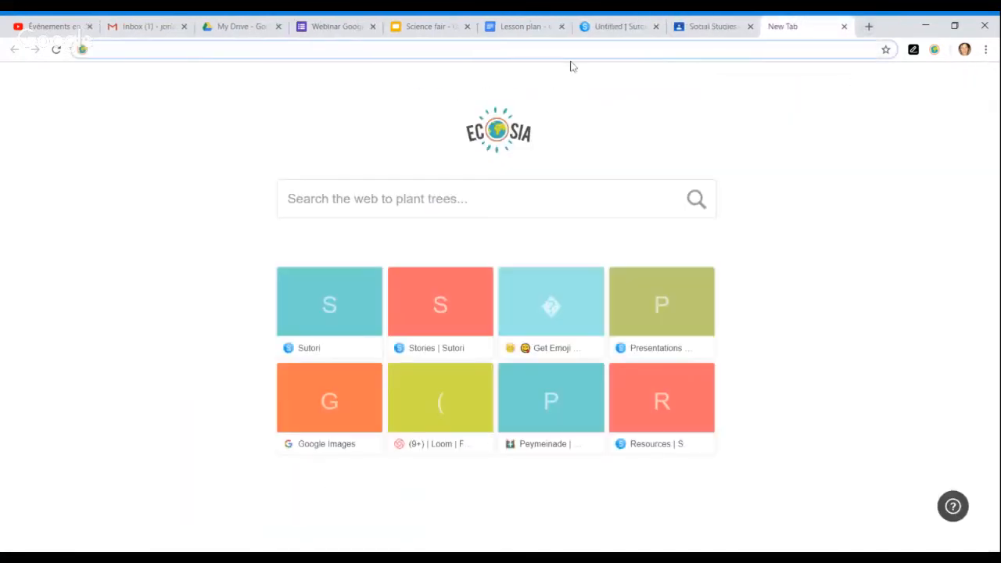
pyautogui.write('google maps')
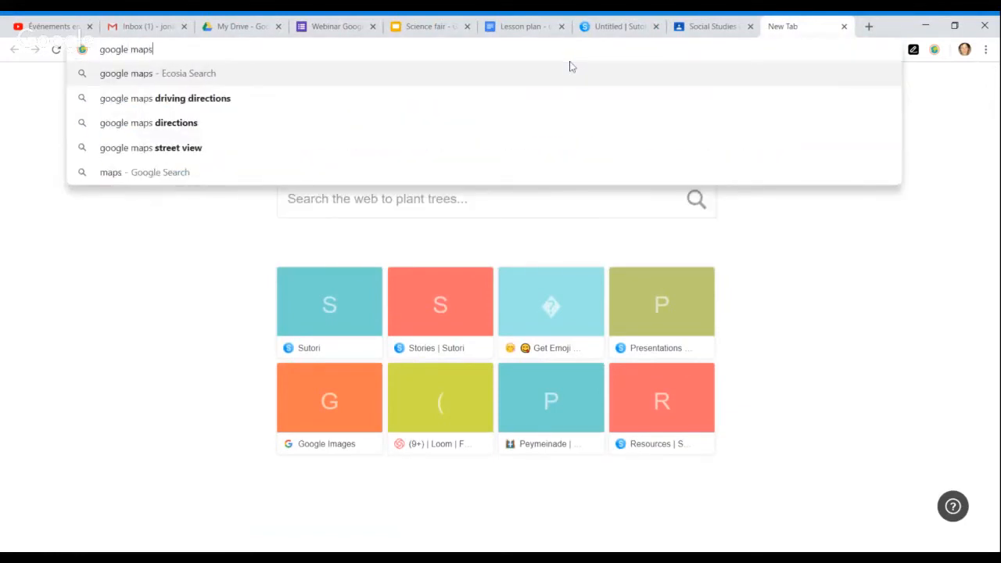
pyautogui.press('Return')
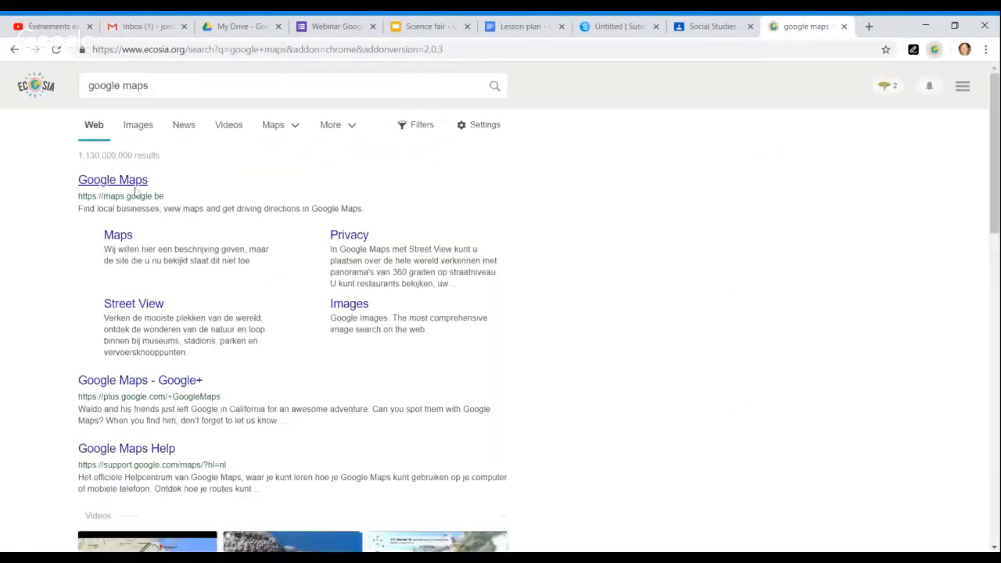
pyautogui.click(133, 186)
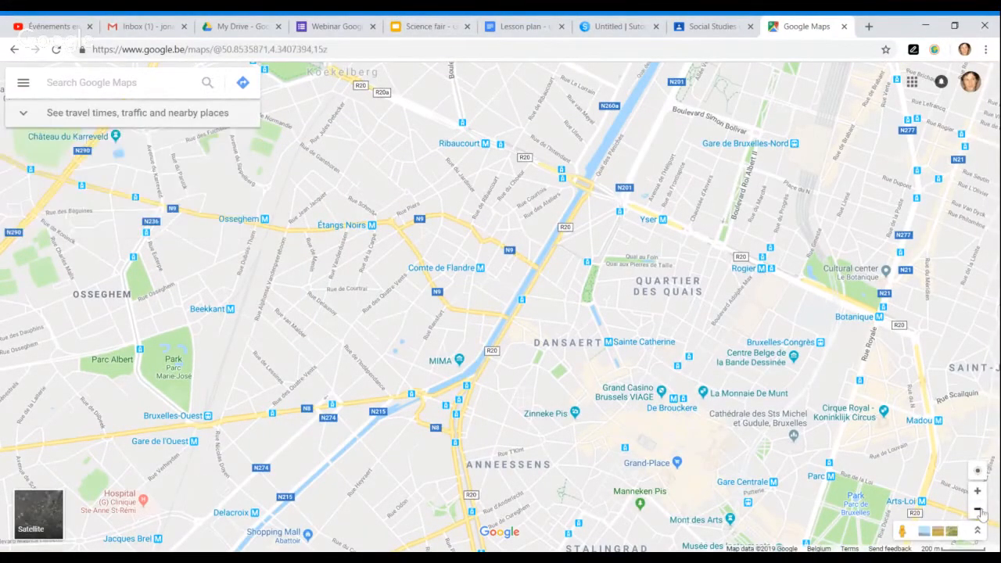
# - Zoom the map out from Brussels to northwest Europe and copy its web address
pyautogui.click(977, 510)
pyautogui.click(979, 511)
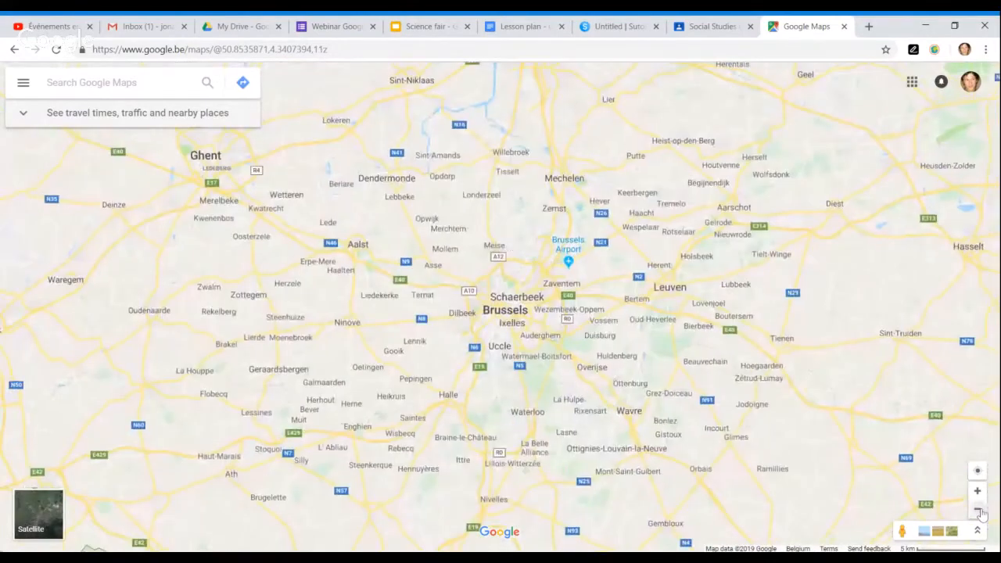
pyautogui.click(979, 511)
pyautogui.click(979, 511)
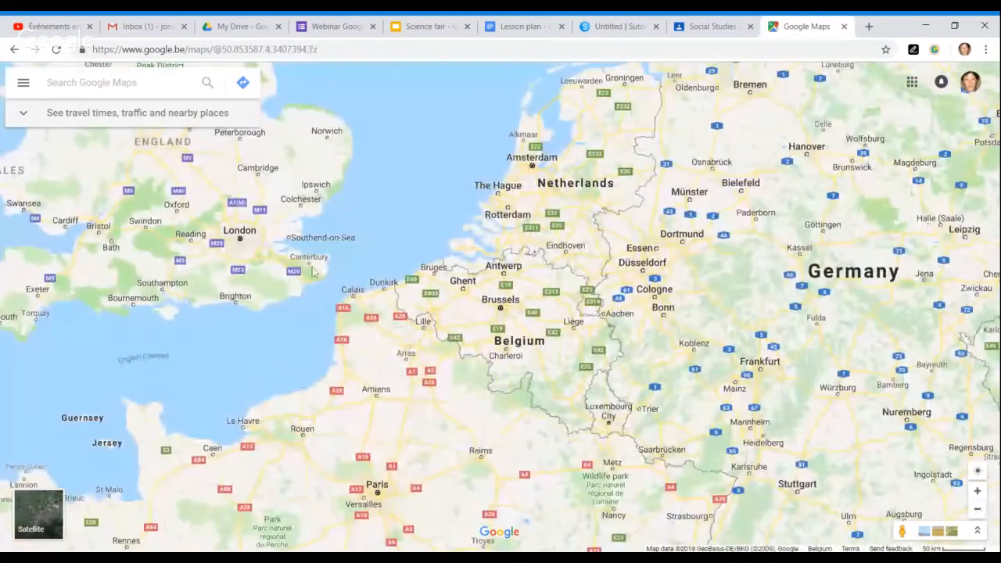
pyautogui.hotkey('ctrl', 'l')
pyautogui.hotkey('ctrl', 'c')
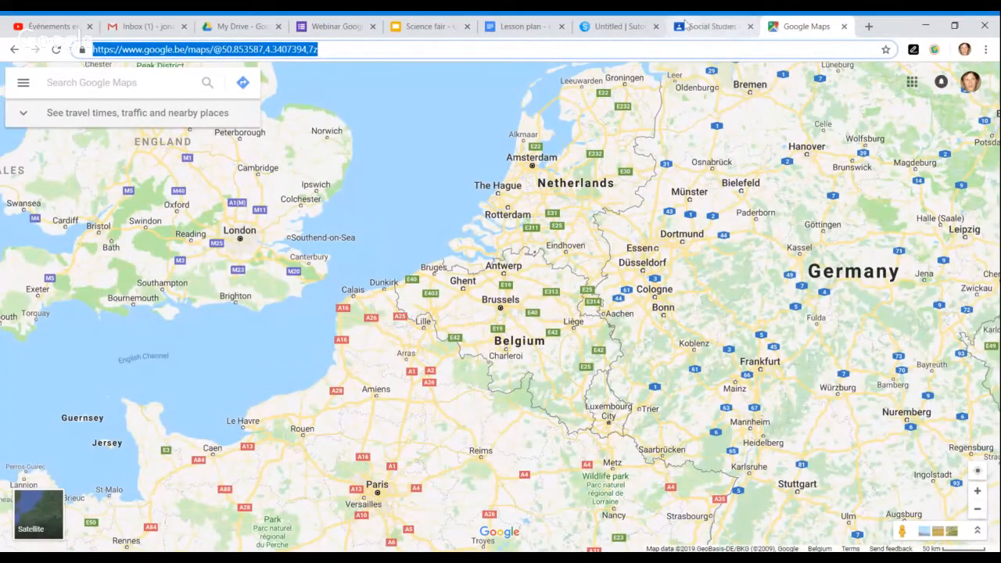
pyautogui.click(618, 25)
# - Paste the Maps link into the empty card, zoom in on Belgium, and switch to Satellite view
pyautogui.click(365, 334)
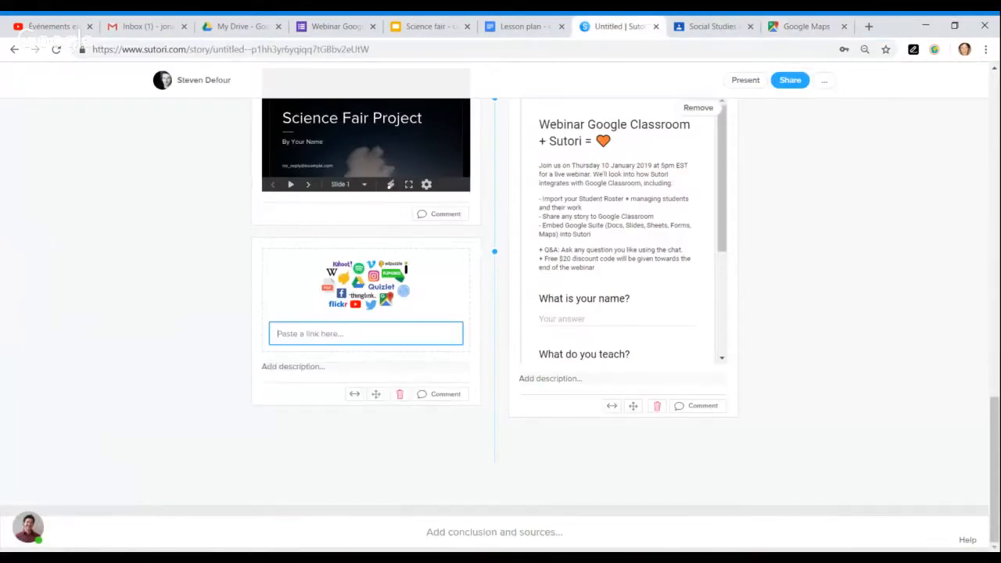
pyautogui.hotkey('ctrl', 'v')
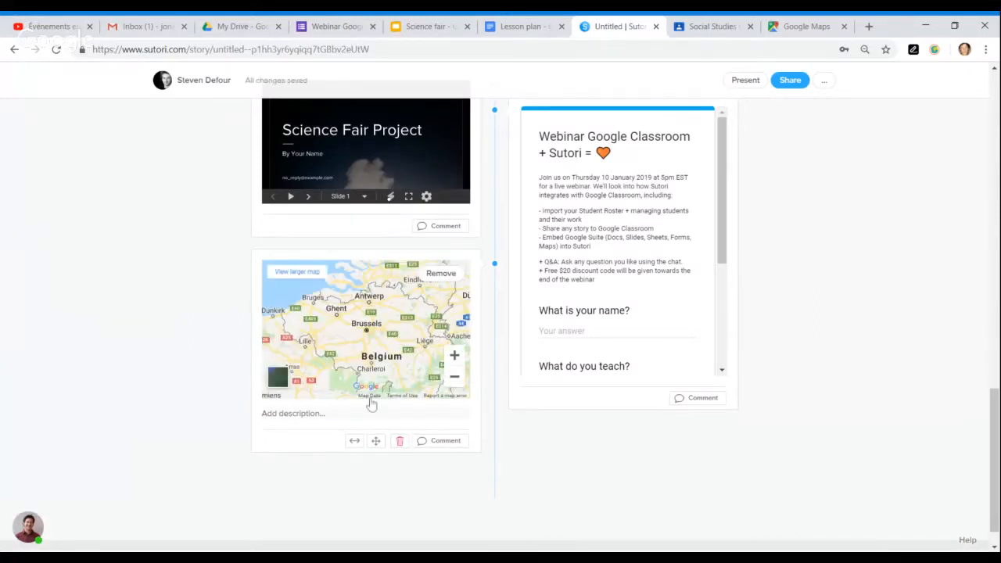
pyautogui.click(454, 377)
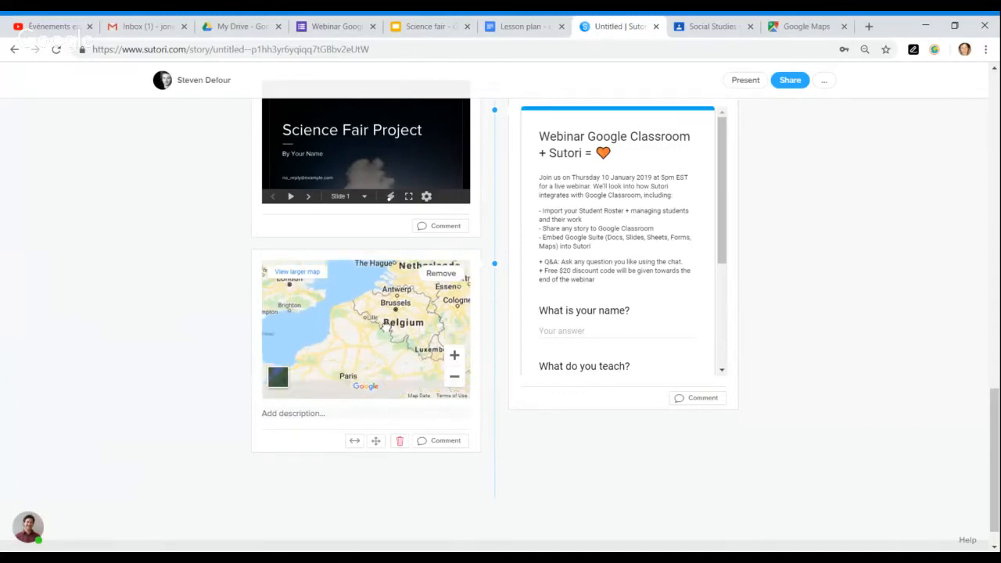
pyautogui.click(455, 379)
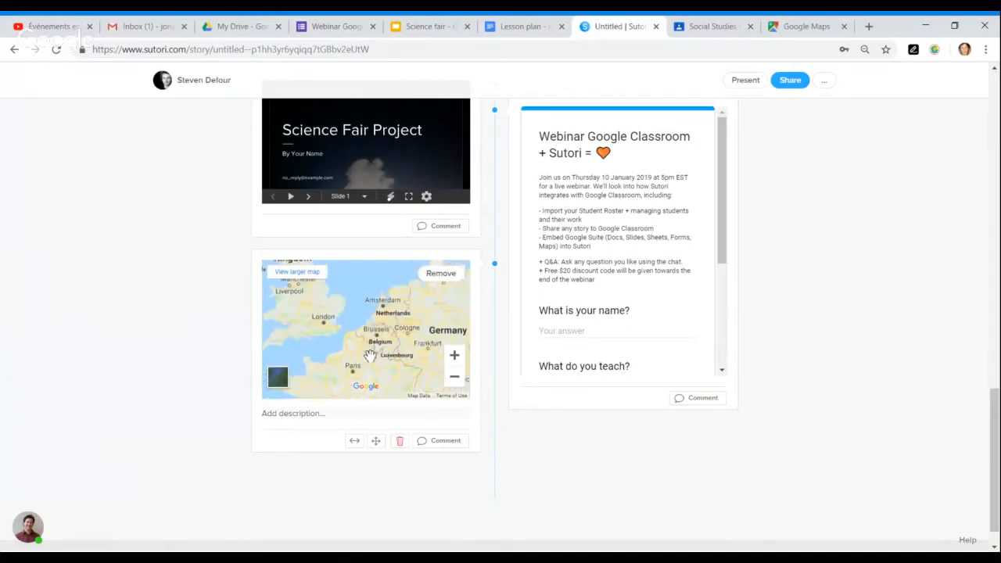
pyautogui.click(454, 358)
pyautogui.click(454, 356)
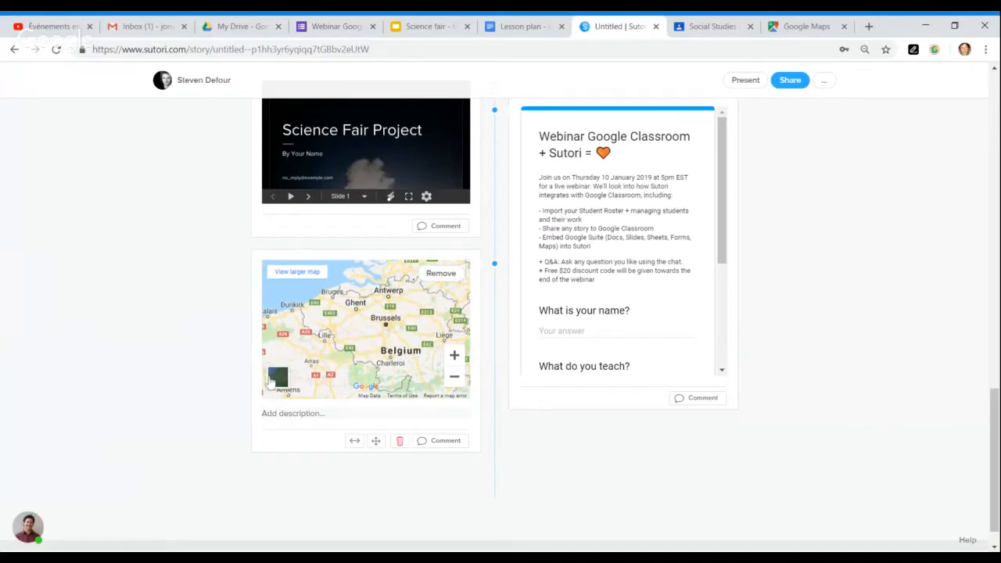
pyautogui.click(282, 380)
pyautogui.scroll(10, 214, 402)
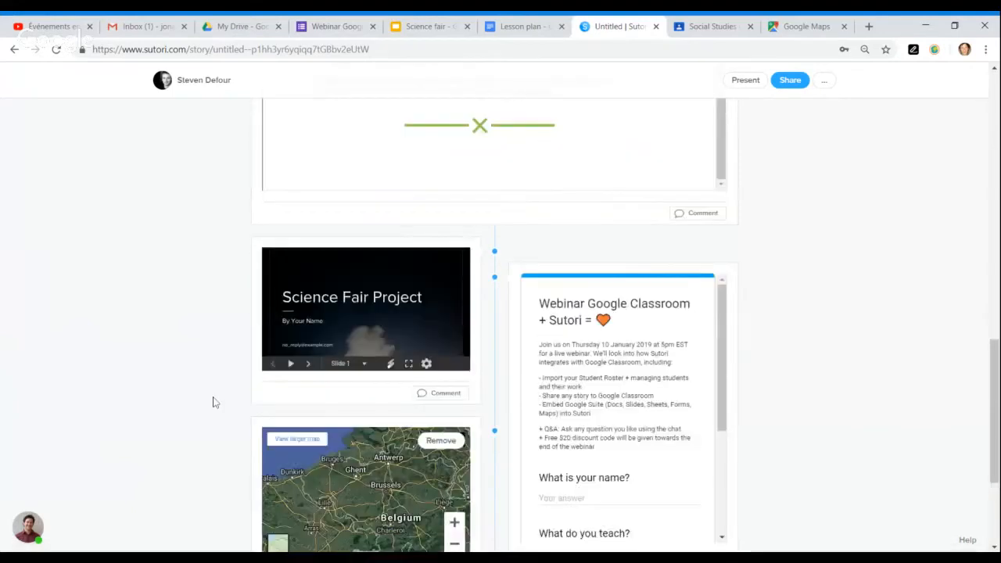
pyautogui.scroll(5, 214, 402)
pyautogui.scroll(-10, 215, 402)
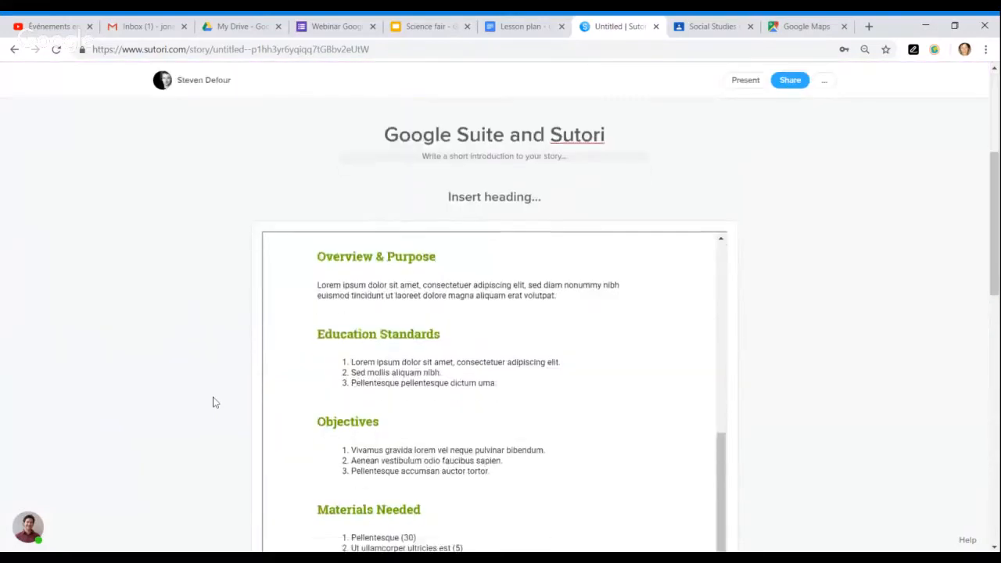
pyautogui.scroll(-5, 209, 399)
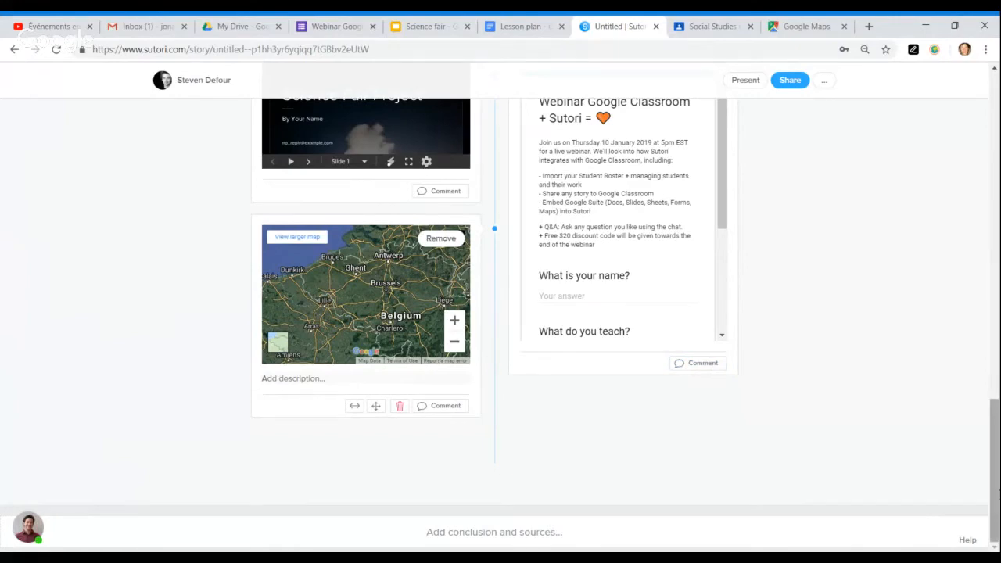
pyautogui.moveTo(994, 493); pyautogui.dragTo(990, 210)
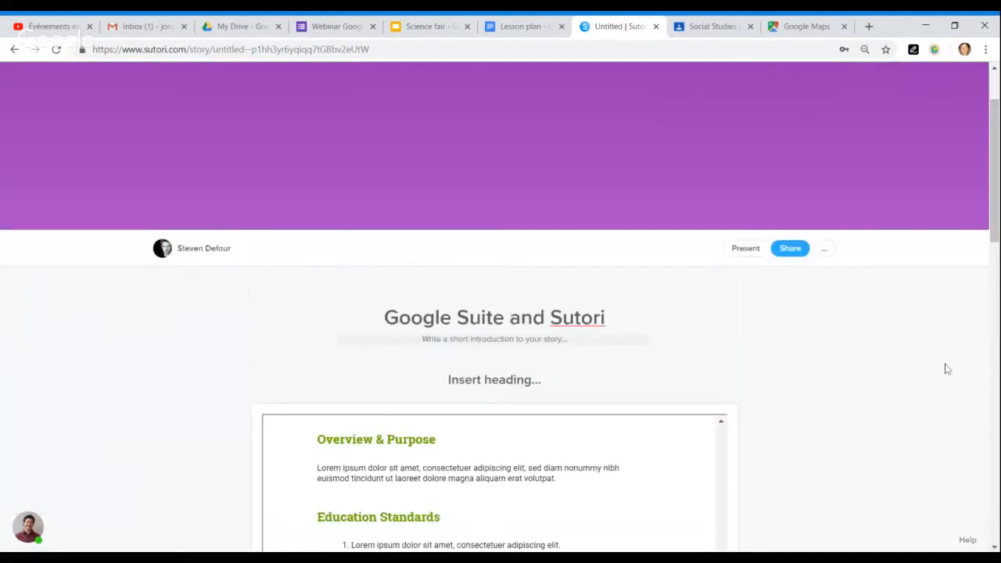
pyautogui.scroll(2, 947, 369)
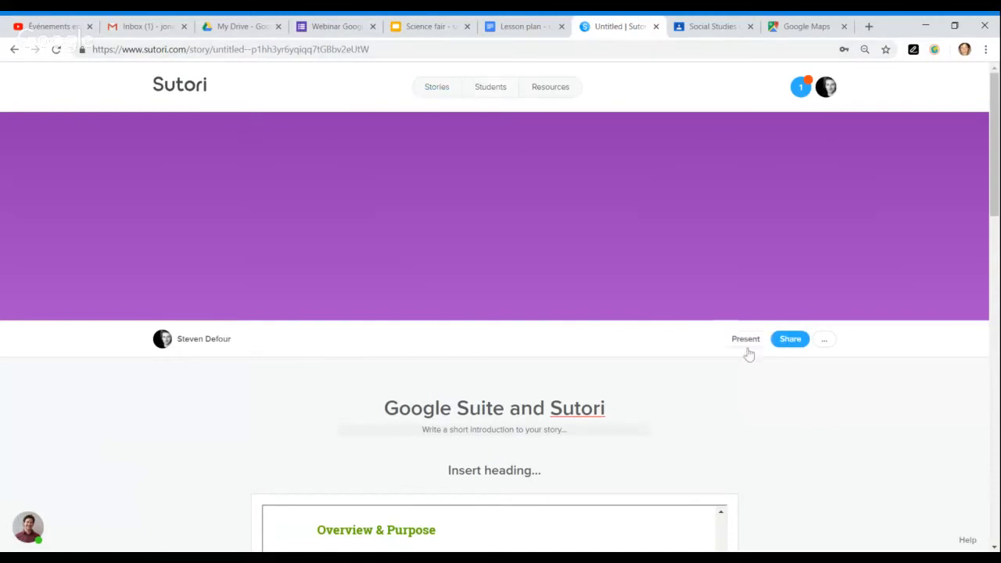
# - Go from Stories to Resources and show the Editor's Picks featured stories
pyautogui.click(432, 88)
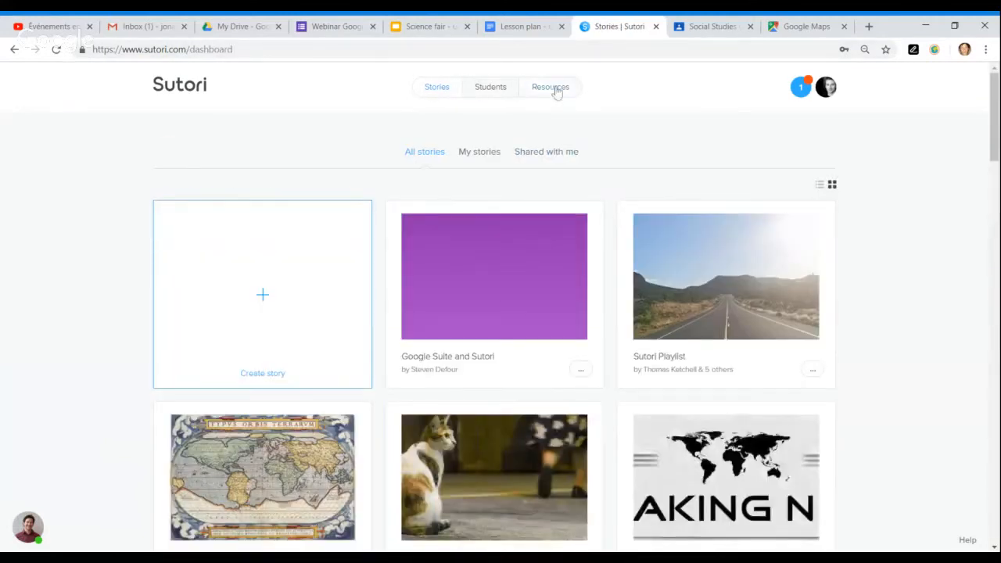
pyautogui.click(556, 88)
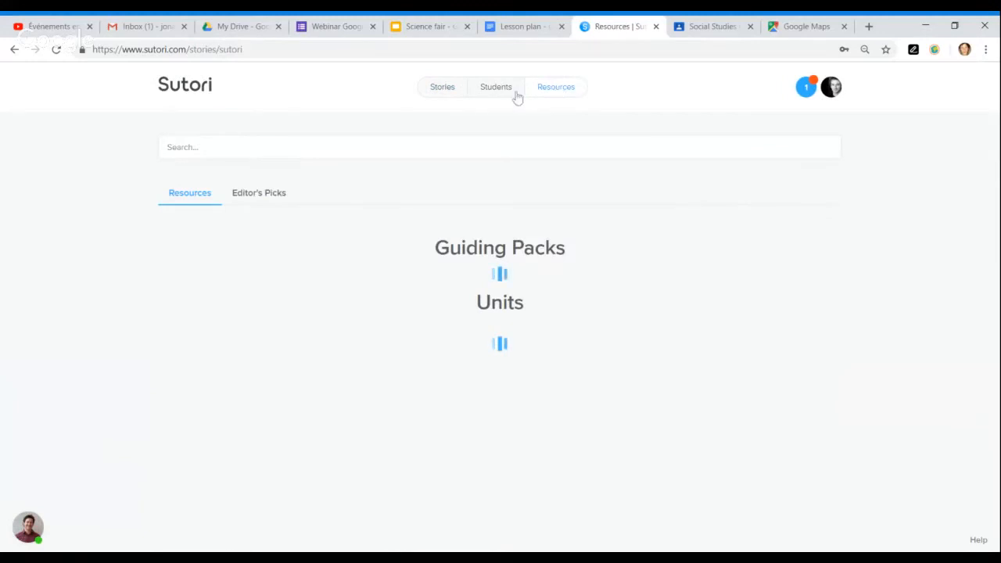
pyautogui.click(270, 198)
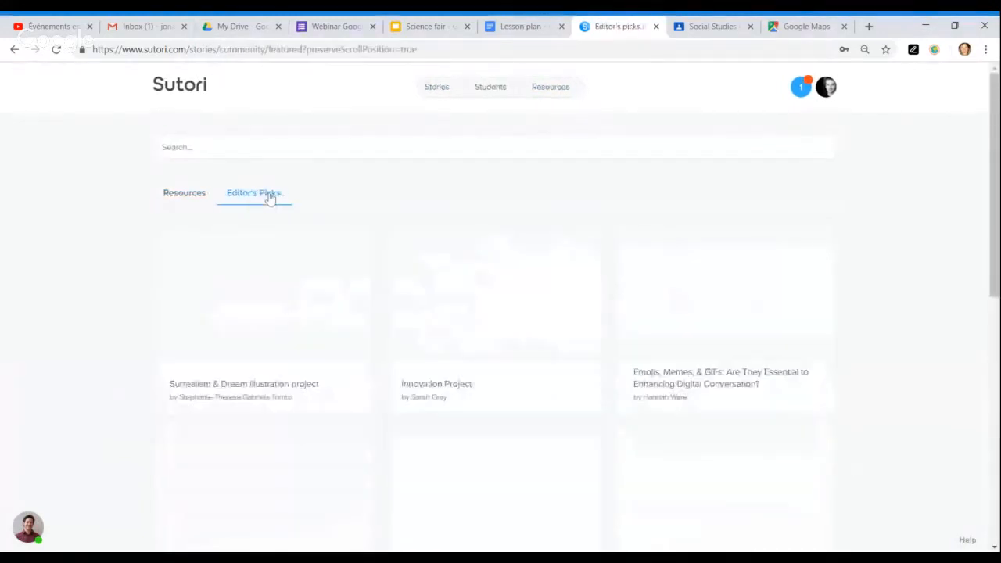
pyautogui.scroll(-2, 330, 268)
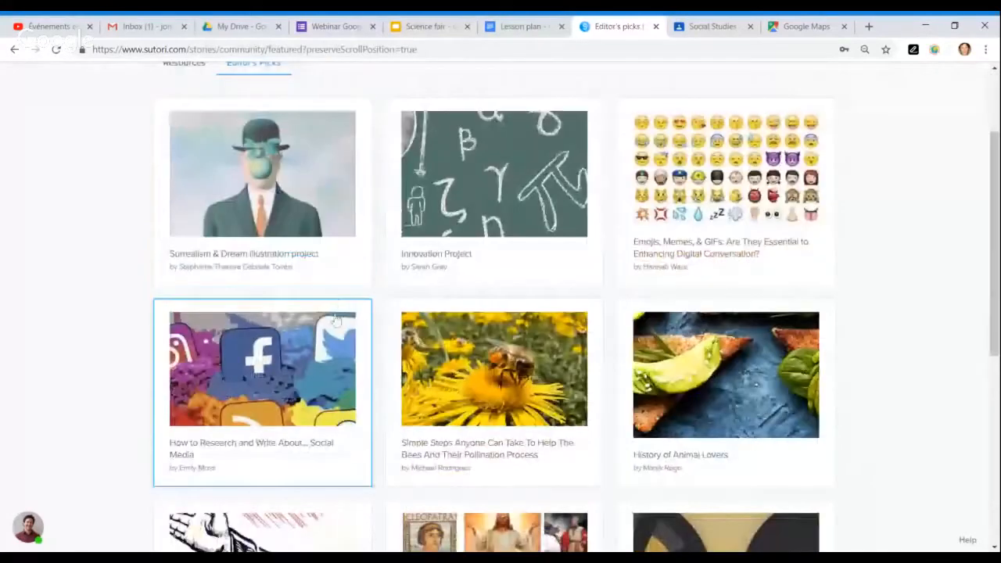
# - Open the Surrealism & Dream illustration project story and scroll through its content
pyautogui.click(302, 216)
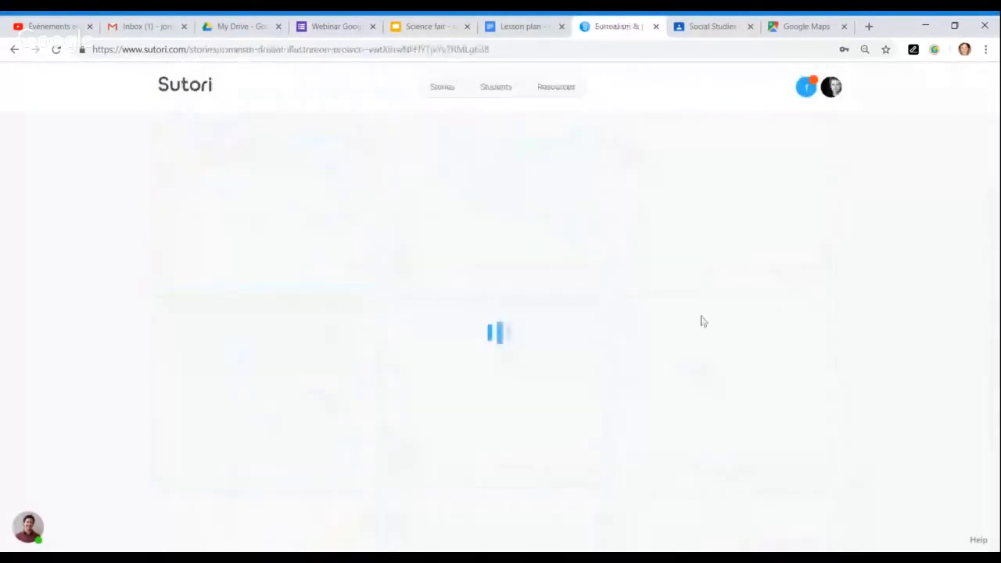
pyautogui.scroll(-4, 749, 420)
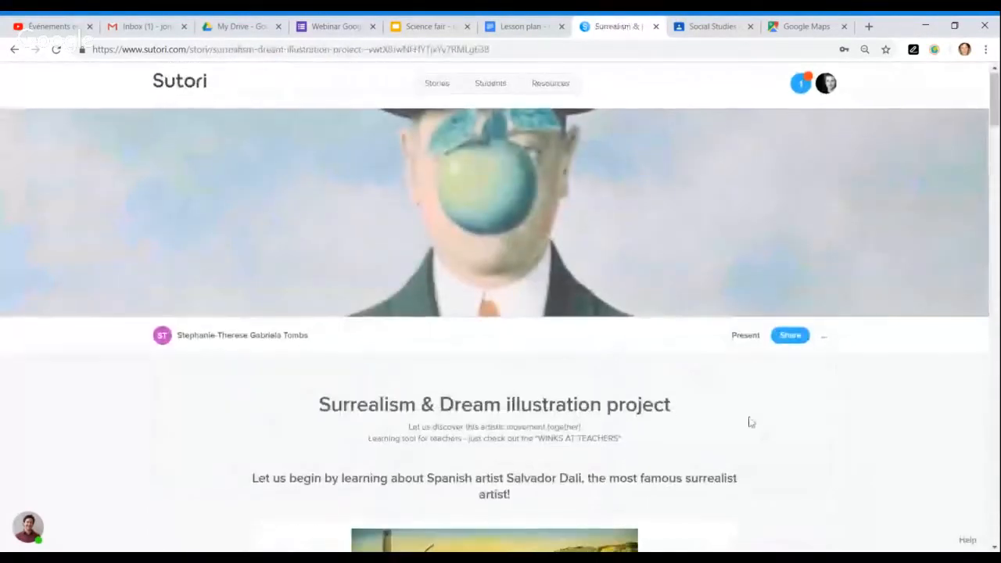
pyautogui.scroll(-6, 749, 420)
pyautogui.scroll(10, 749, 420)
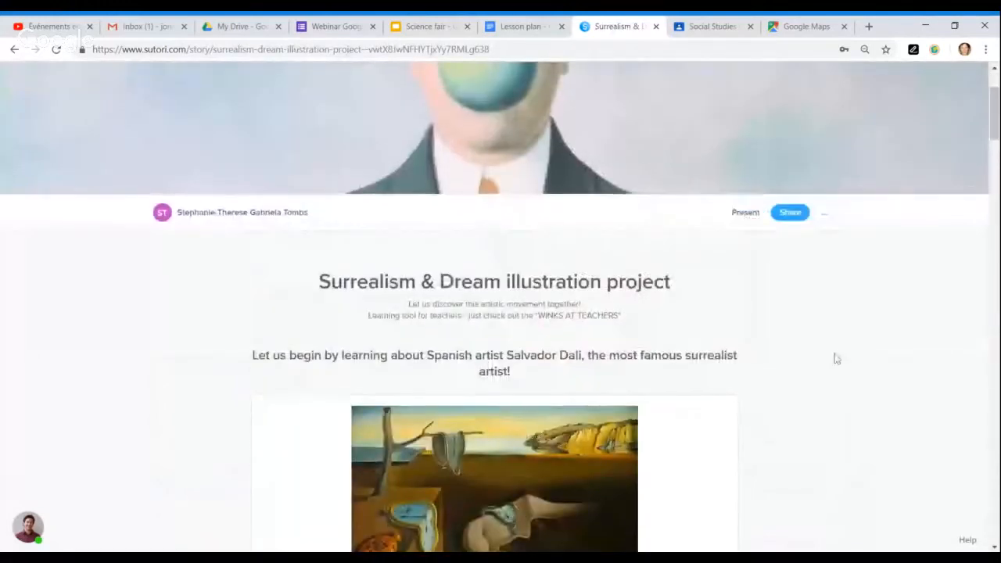
pyautogui.scroll(2, 834, 358)
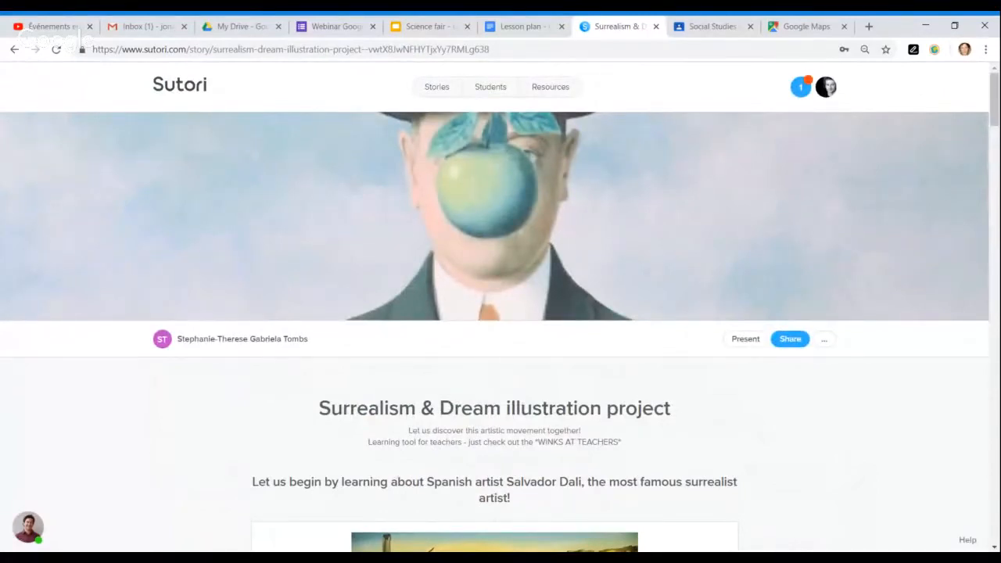
# - Present the story full-screen, then exit and scroll through the quiz cards and videos
pyautogui.click(745, 344)
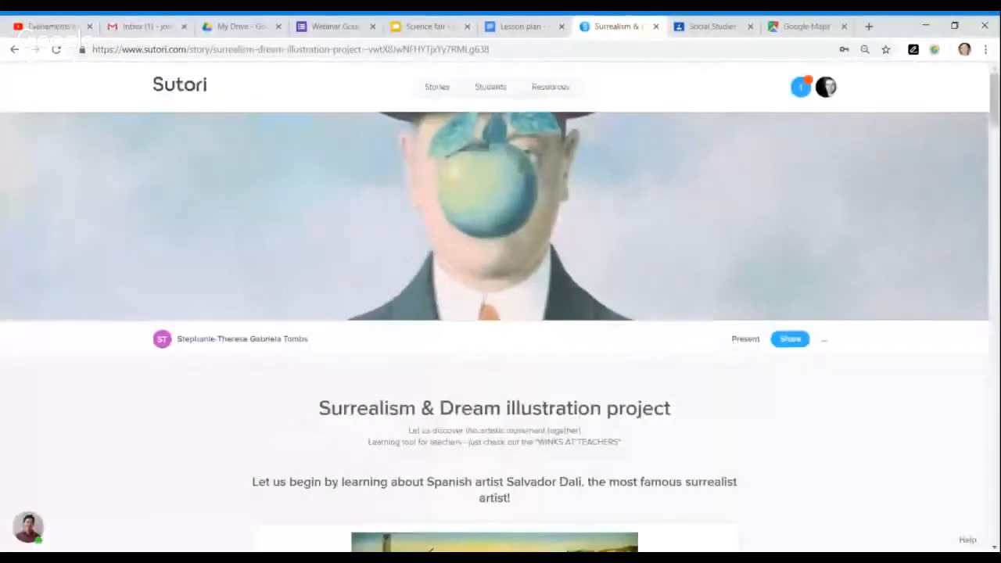
pyautogui.scroll(-8, 736, 424)
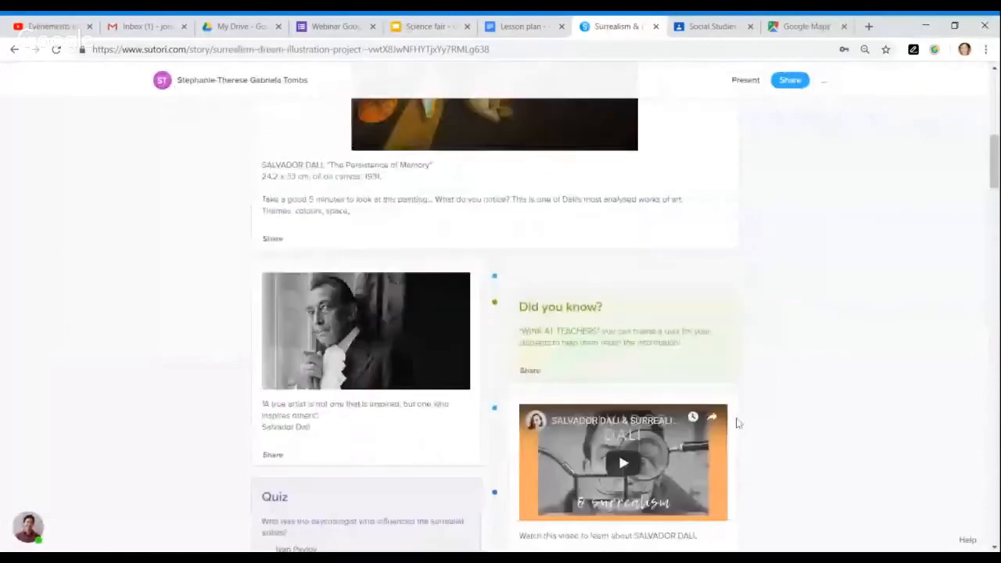
pyautogui.scroll(-1, 736, 423)
pyautogui.scroll(-4, 526, 344)
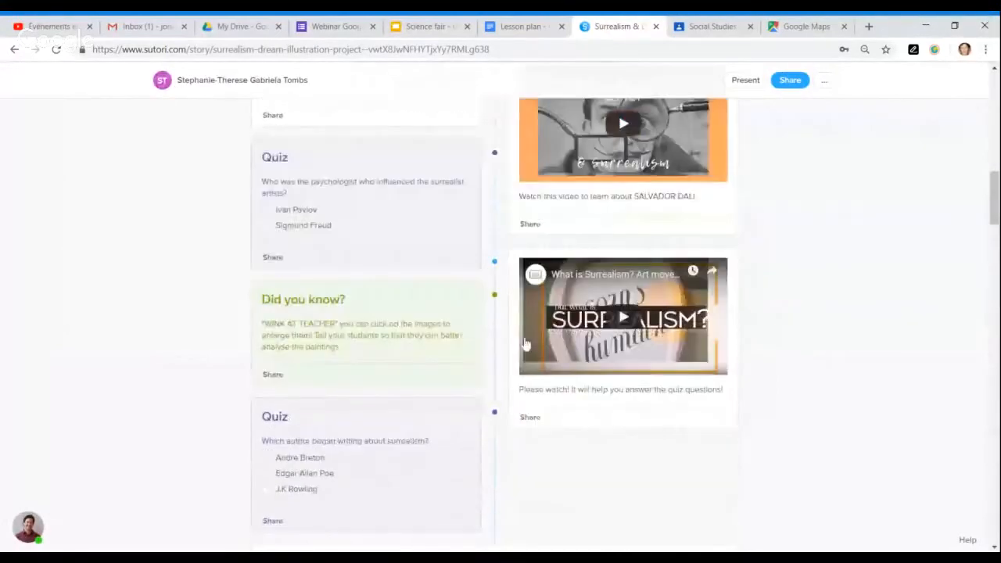
pyautogui.scroll(15, 633, 402)
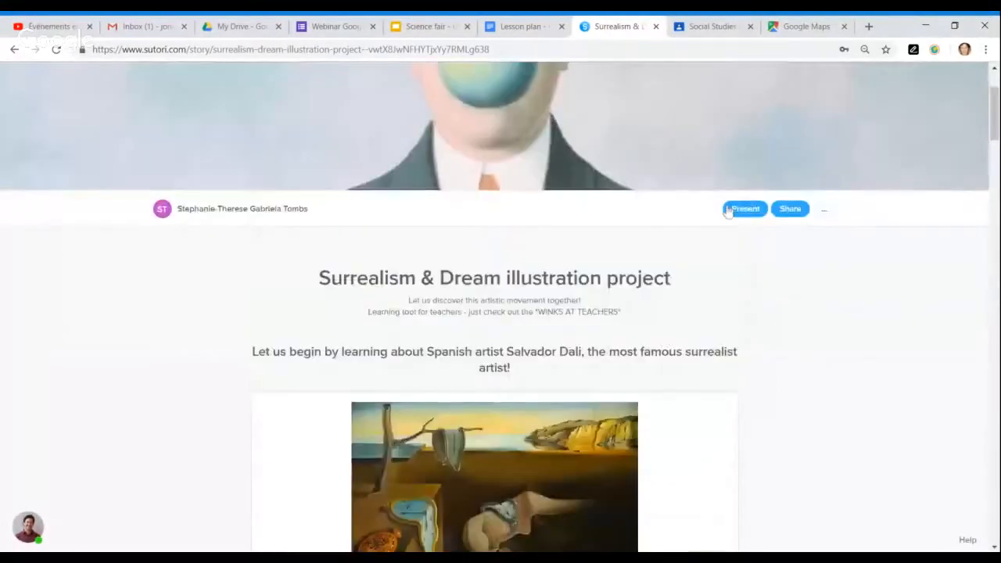
# - Present the Surrealism story and step past the Salvador Dali quote to The Persistence of Memory
pyautogui.click(729, 210)
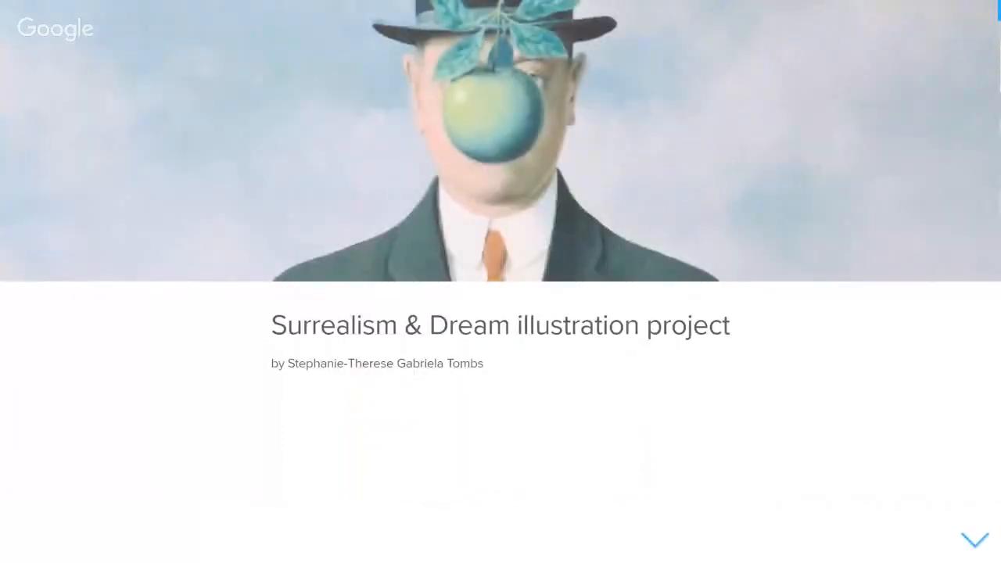
pyautogui.press('Down')
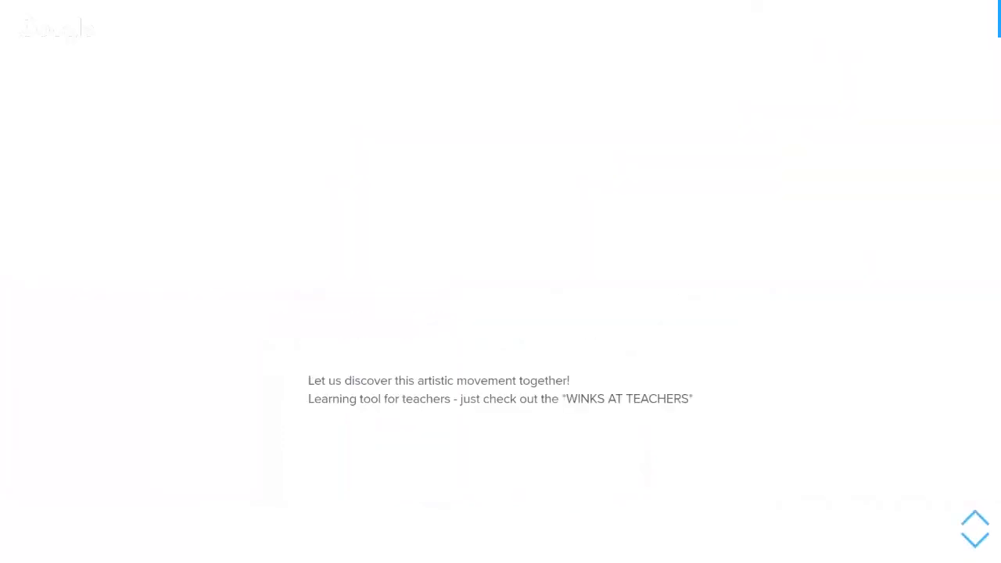
pyautogui.press('Down')
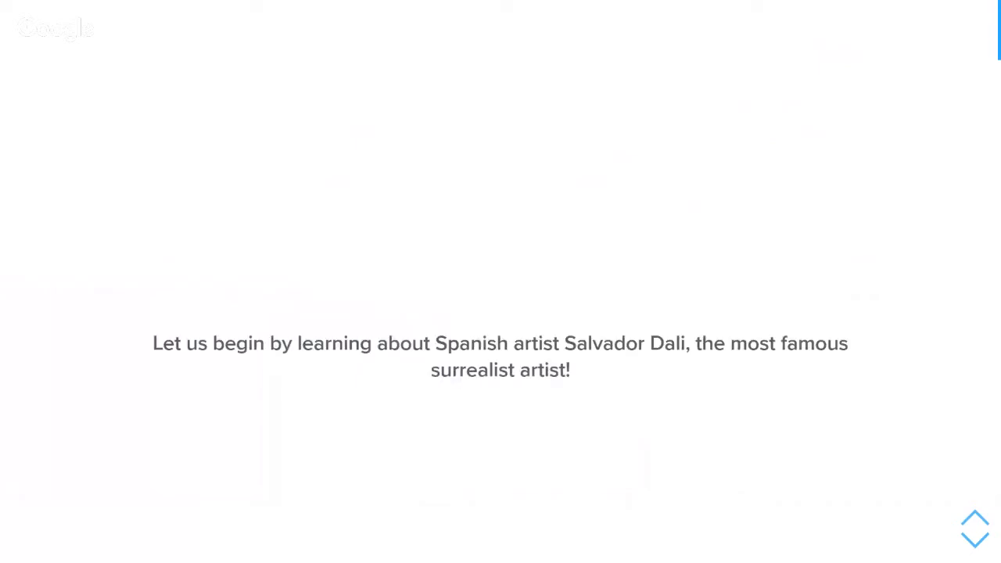
pyautogui.press('Up')
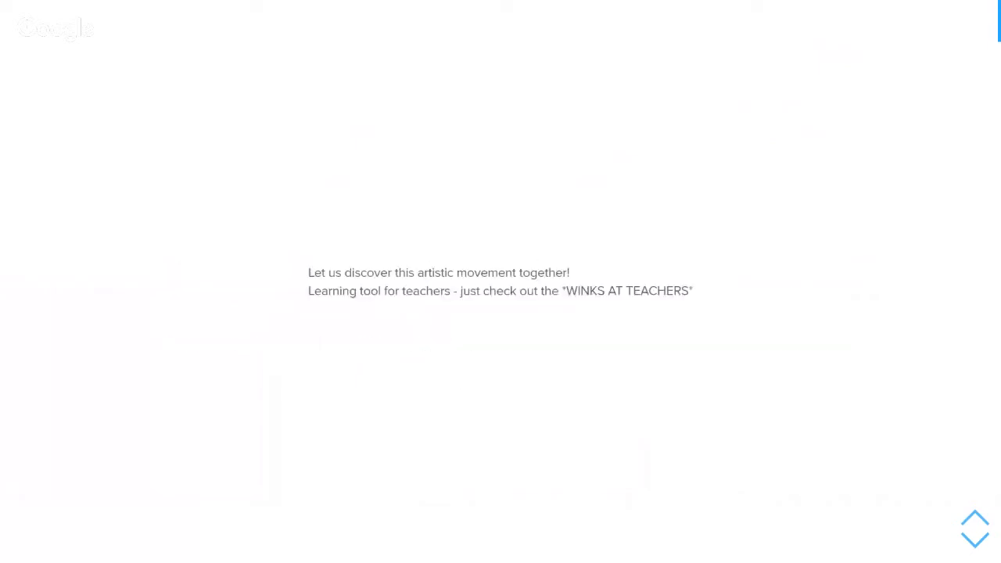
pyautogui.press('Down')
pyautogui.press('Down')
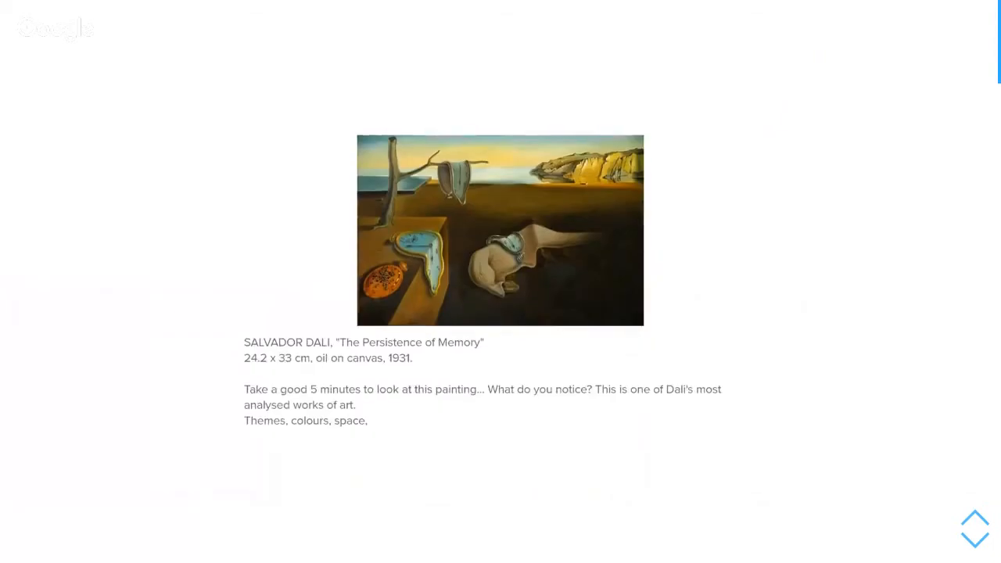
pyautogui.press('Down')
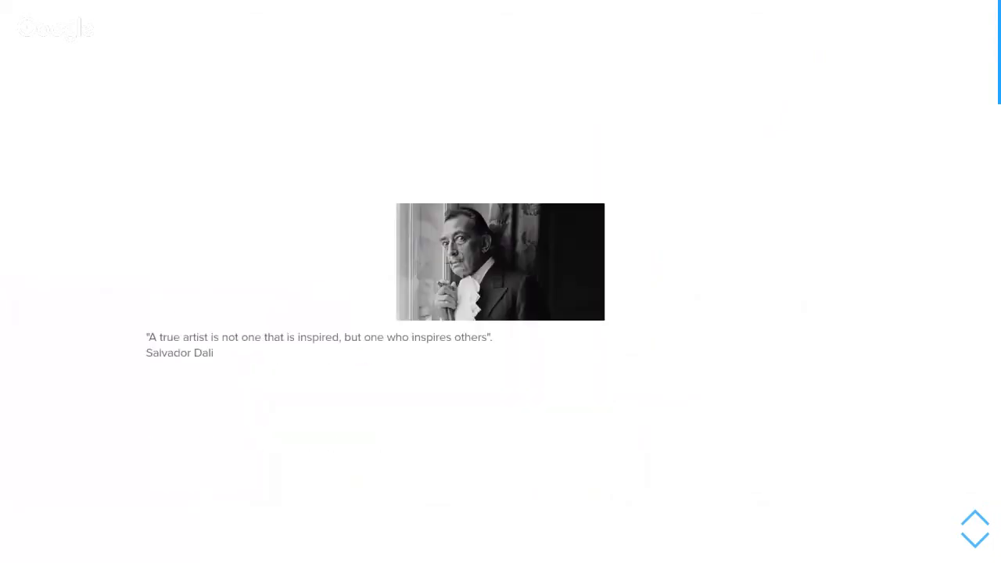